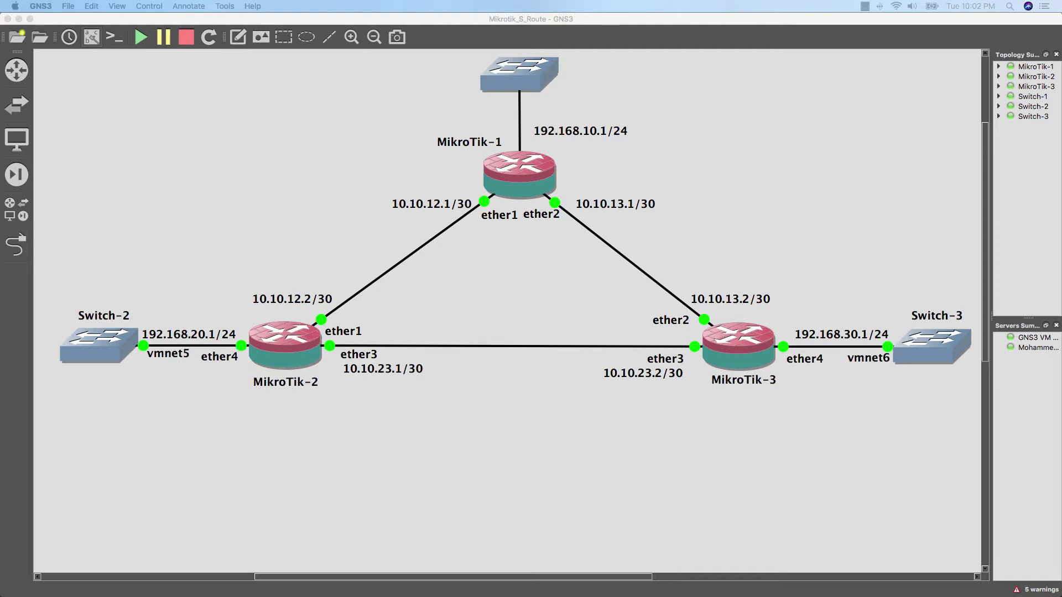
- Switch to the WinBox session of MikroTik-1, close the address list and open the IP route list
key(super+Tab)
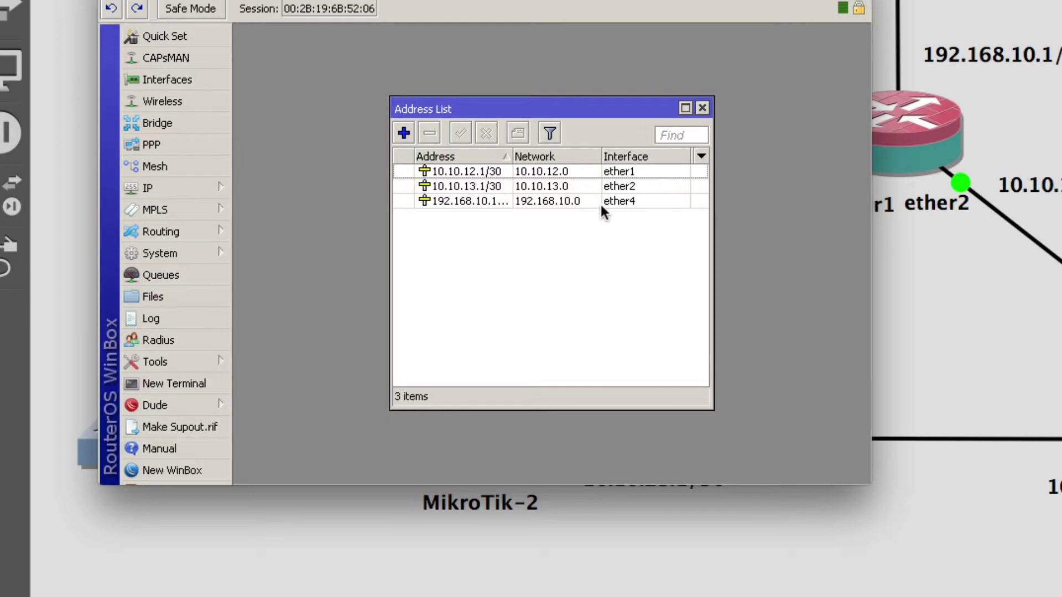
drag(432, 0, 334, 77)
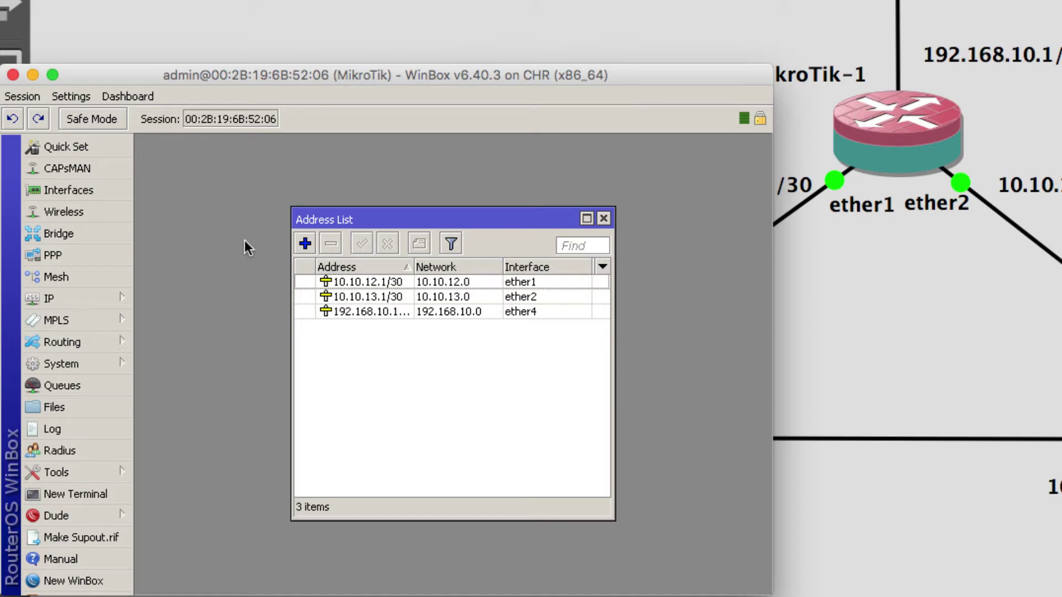
click(603, 219)
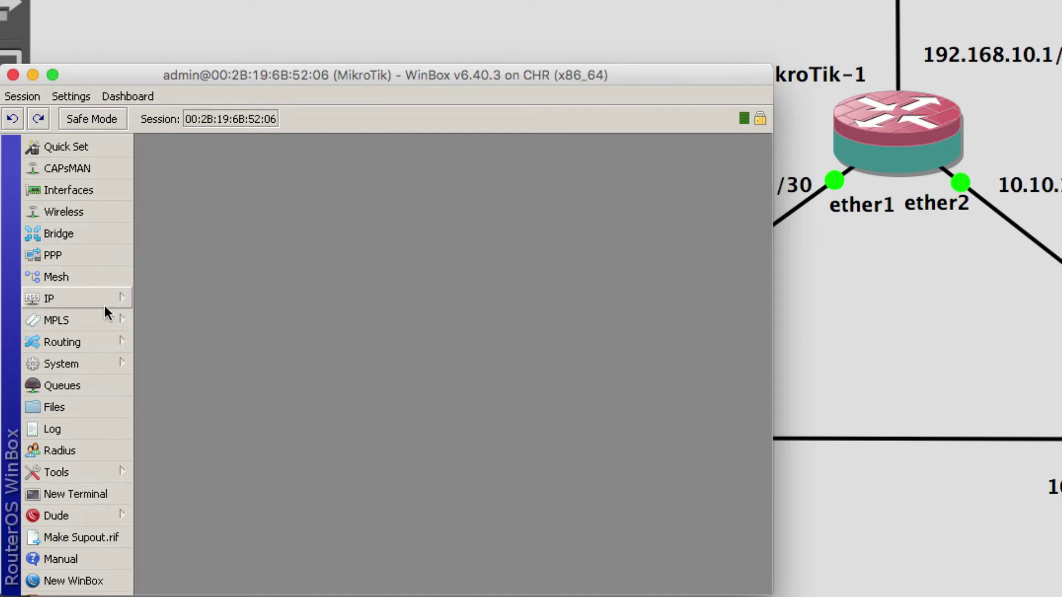
click(80, 300)
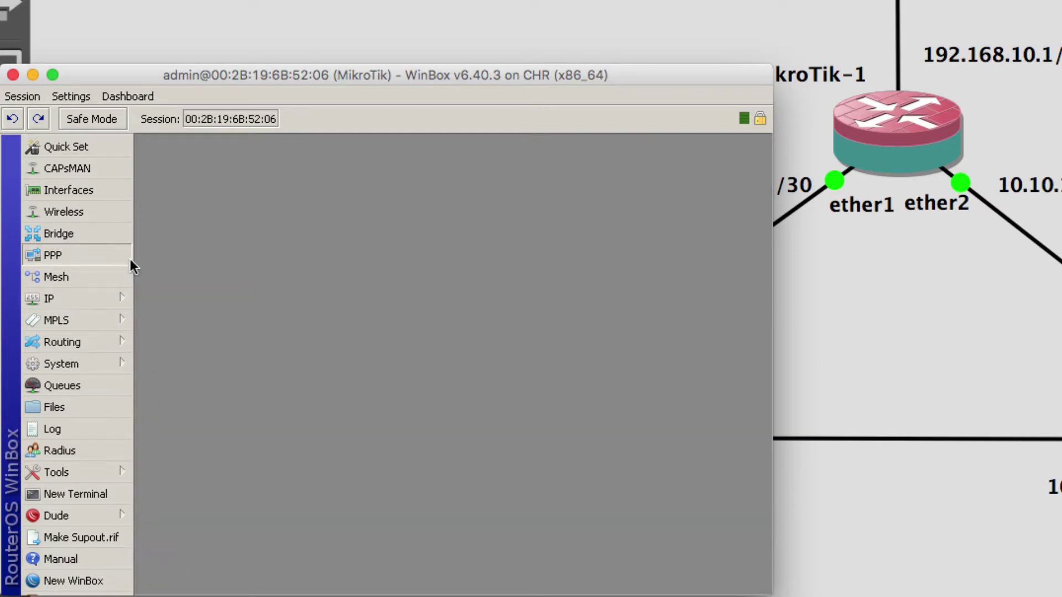
click(98, 312)
click(95, 299)
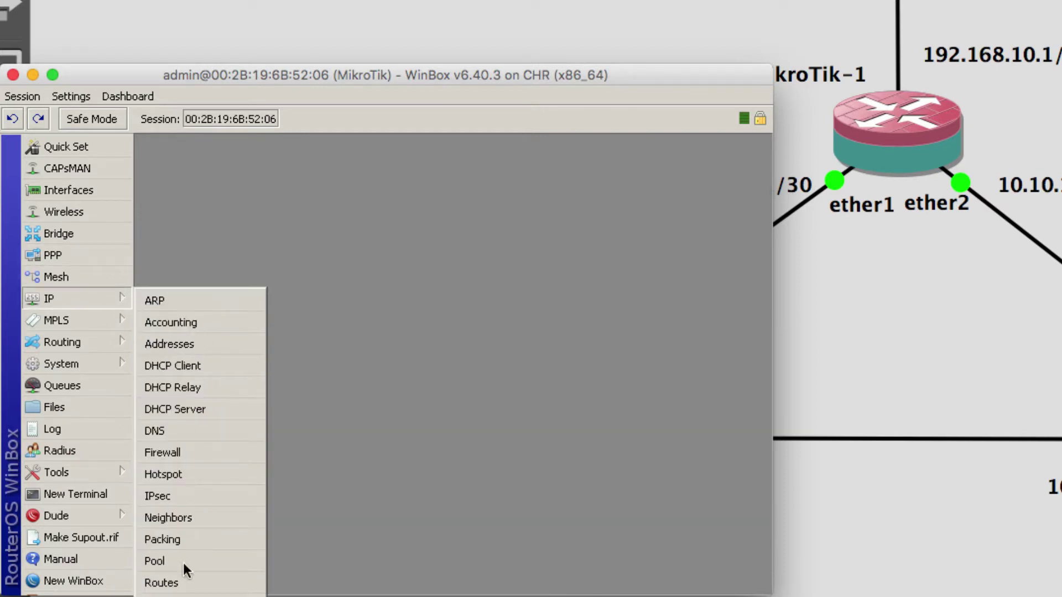
click(162, 583)
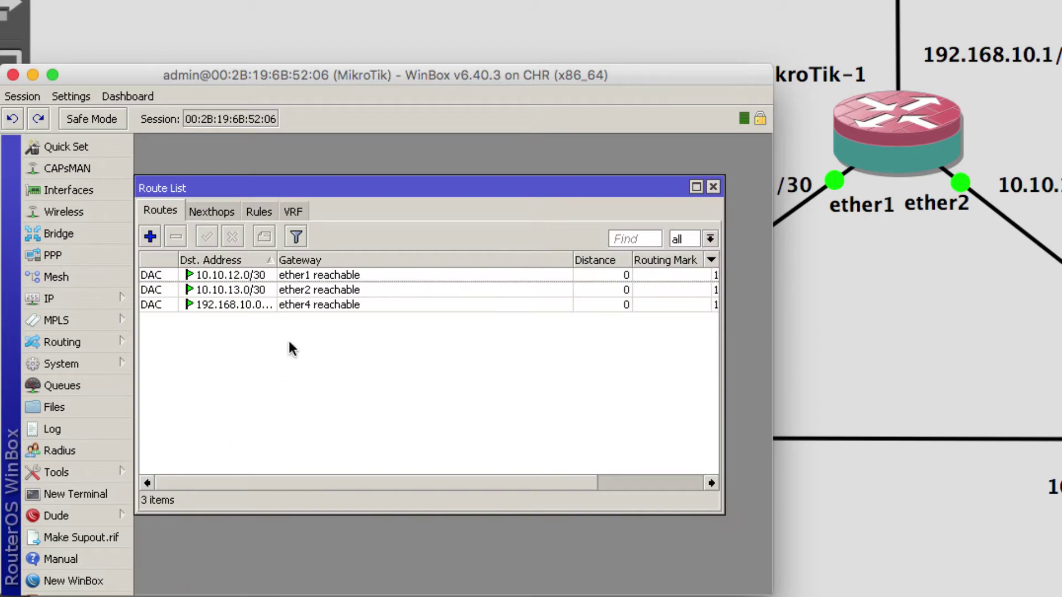
- Start a new route with destination 192.168.30.0/24 and gateway 10.10.13.2
click(150, 236)
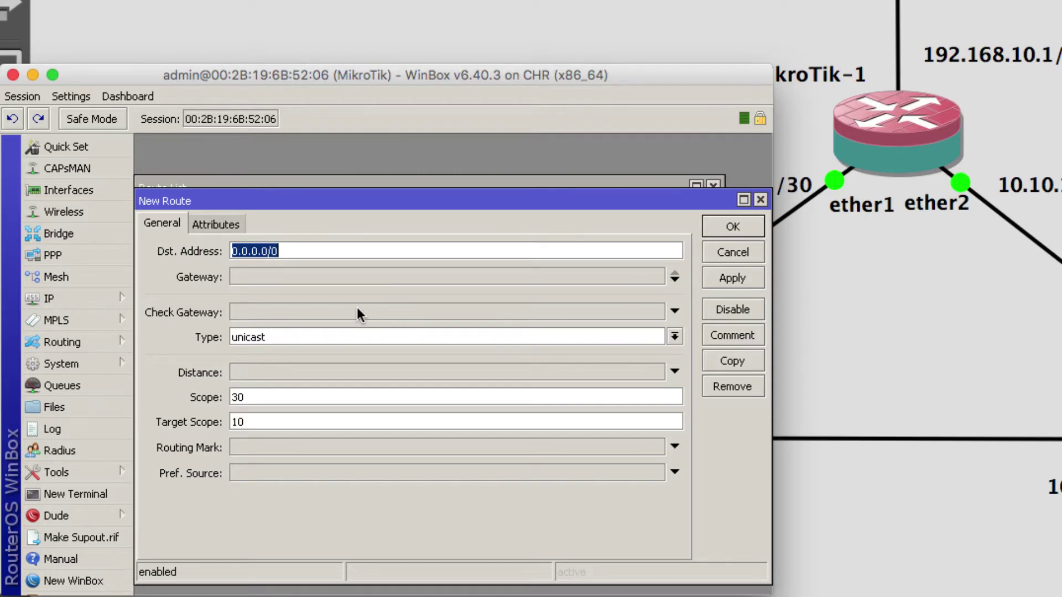
text(192.168)
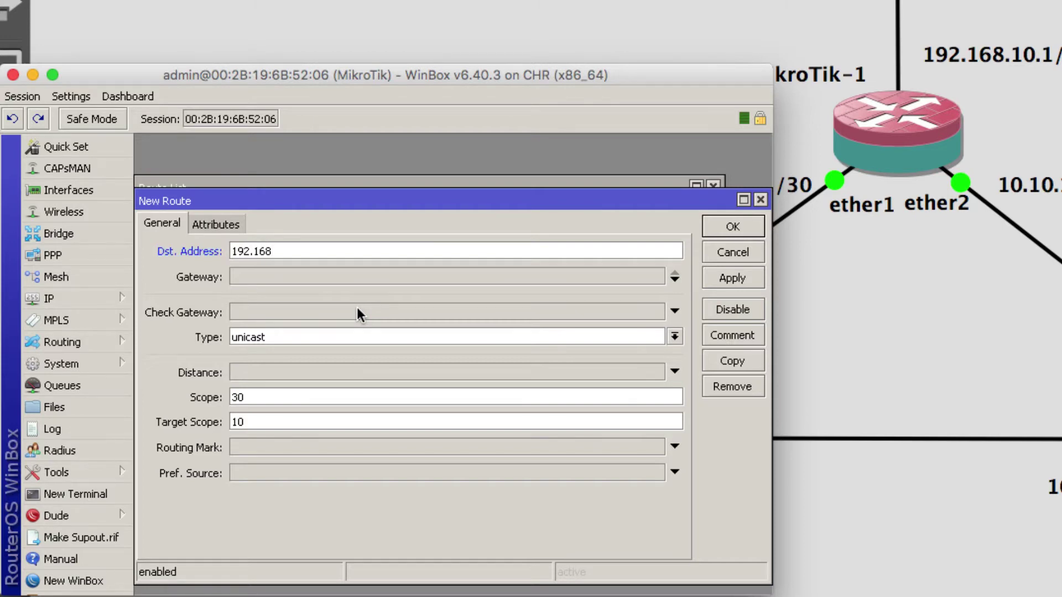
text(.30.0/24)
click(291, 276)
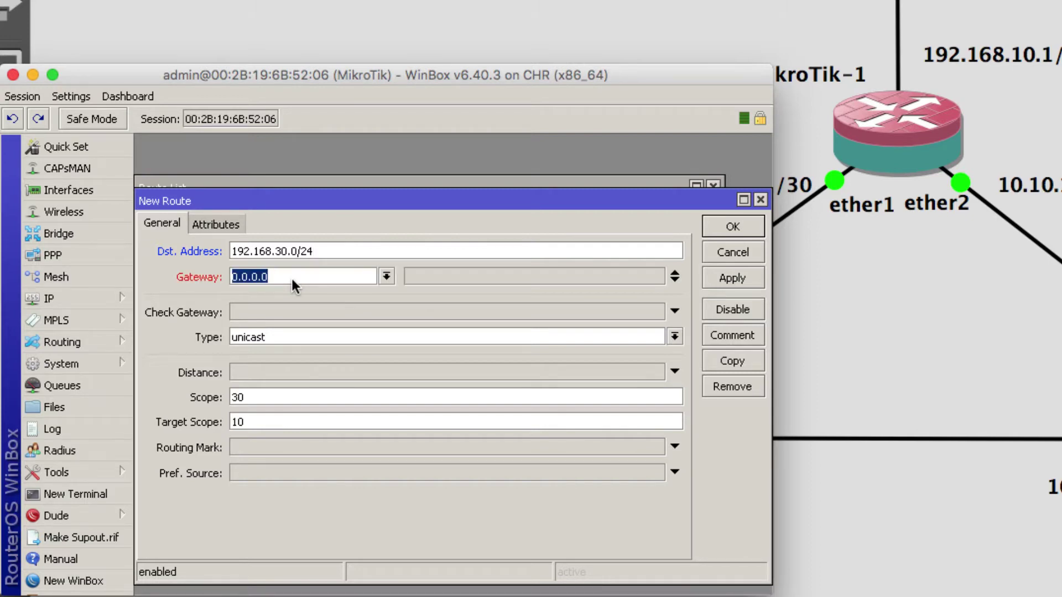
text(10)
key(BackSpace)
text(0.10.1)
- Set the 192.168.30.0/24 route's gateway check to arp and its distance to 1, and save the route
click(287, 313)
click(287, 313)
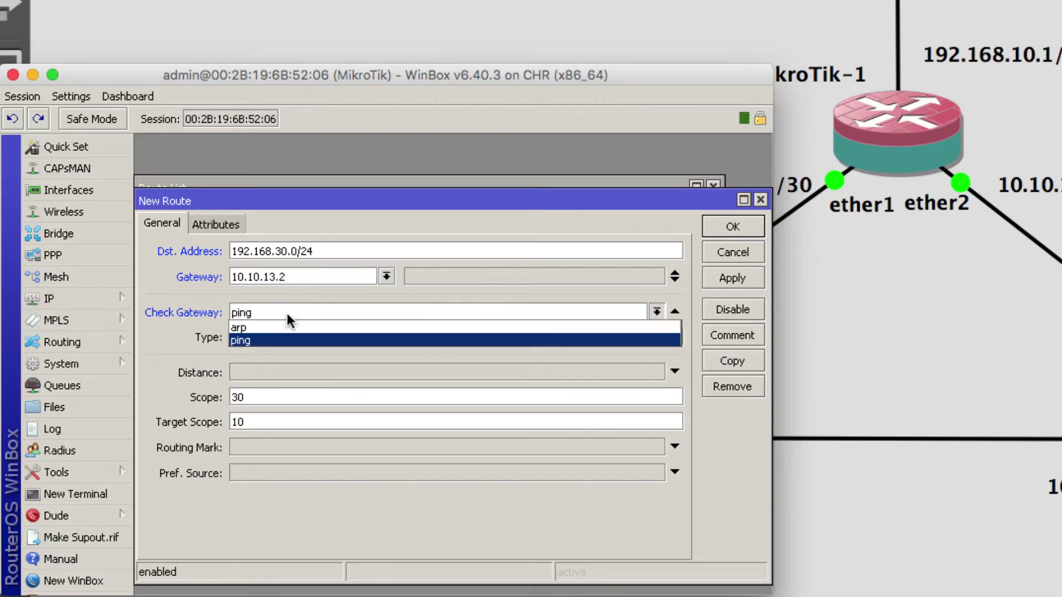
click(260, 328)
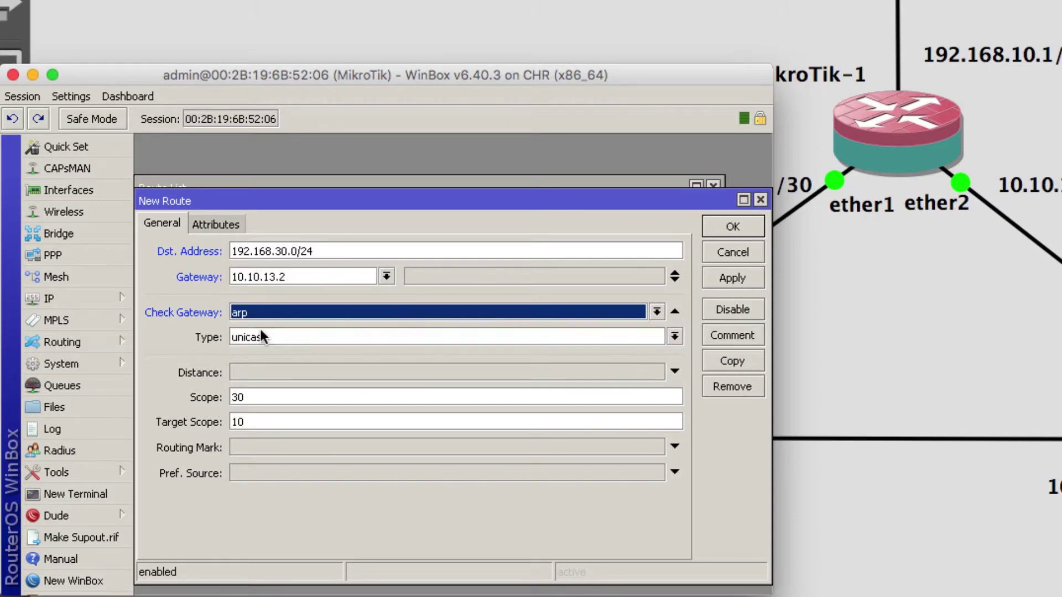
click(277, 372)
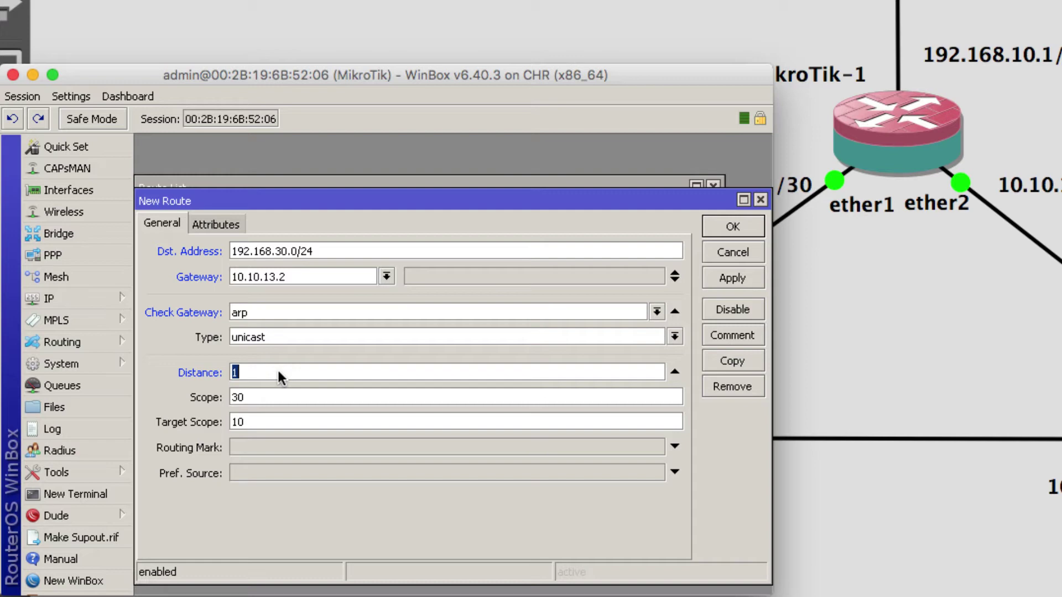
click(726, 278)
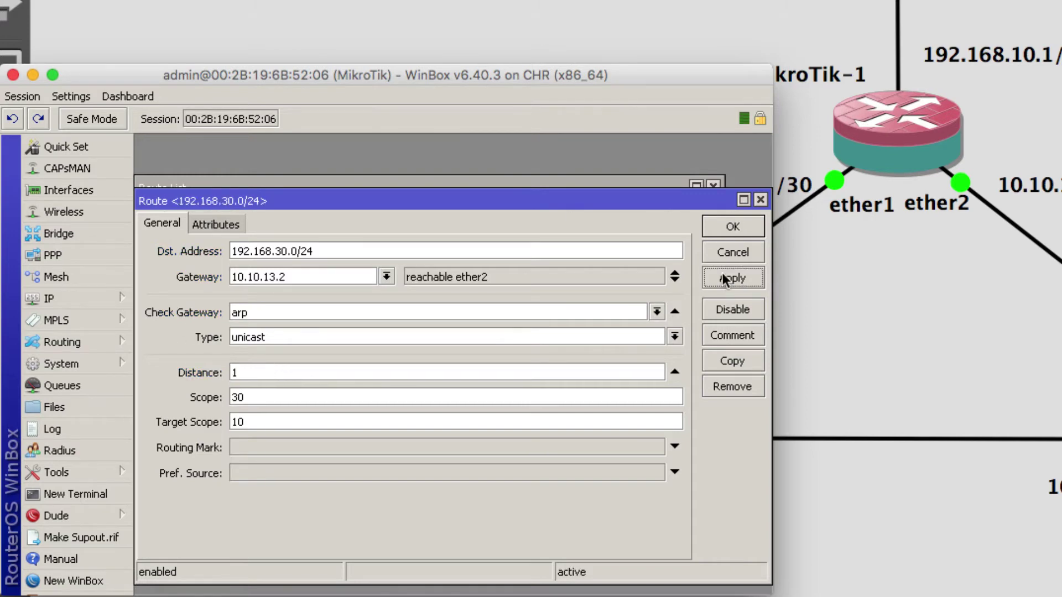
click(717, 230)
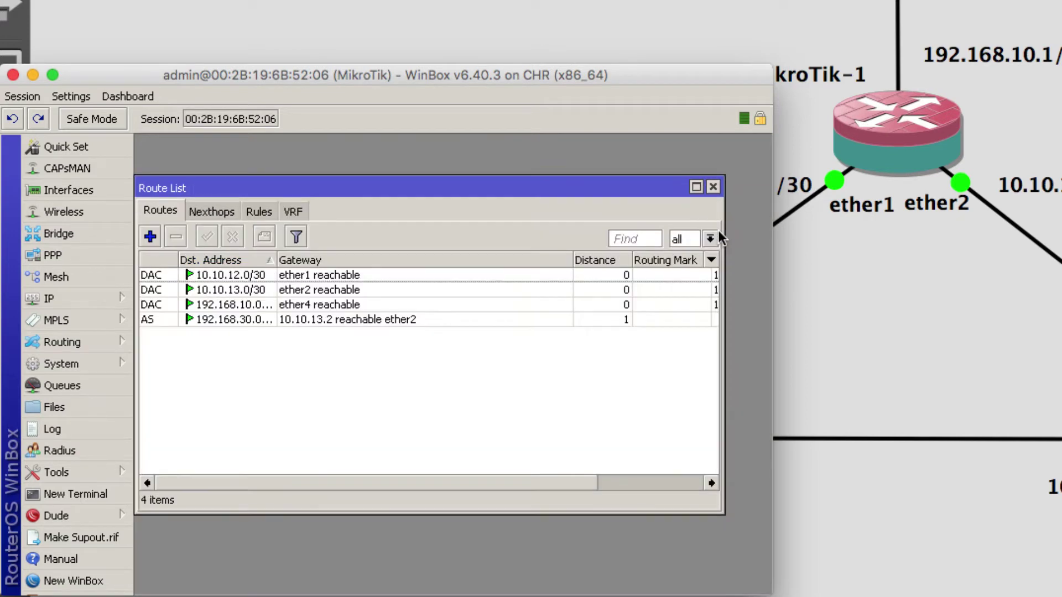
- Start a new route with destination 192.168.20.0/24 and gateway 10.10.12.2
click(151, 236)
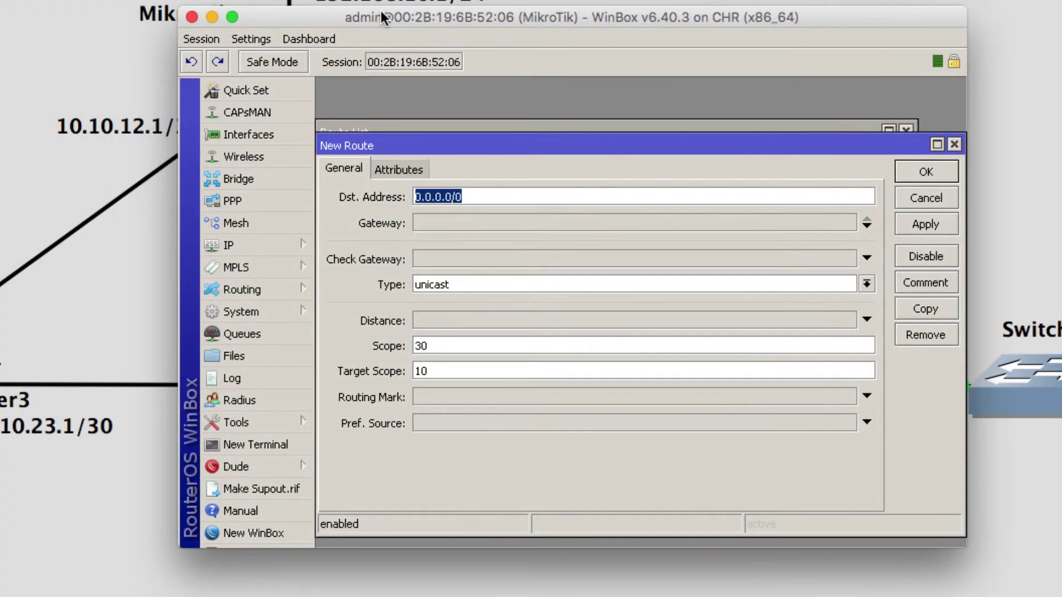
drag(382, 13, 368, 10)
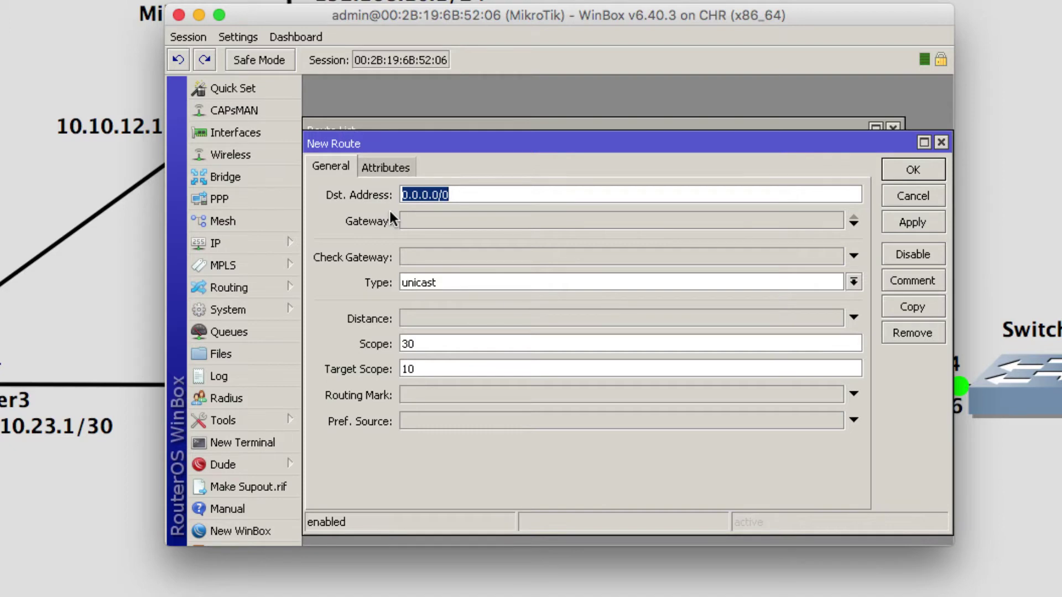
text(192.168.20.0/24)
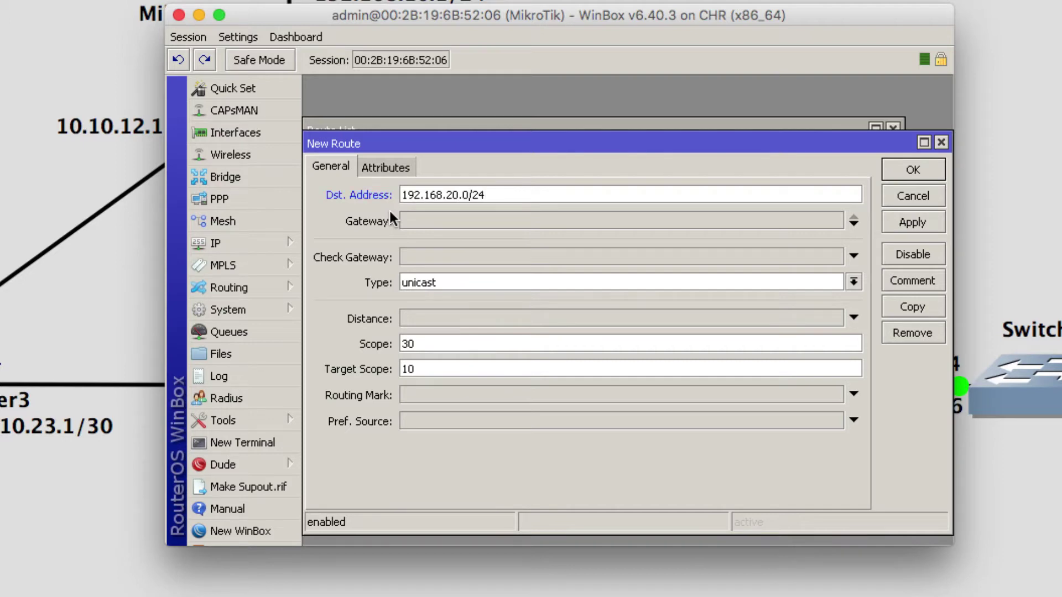
click(425, 222)
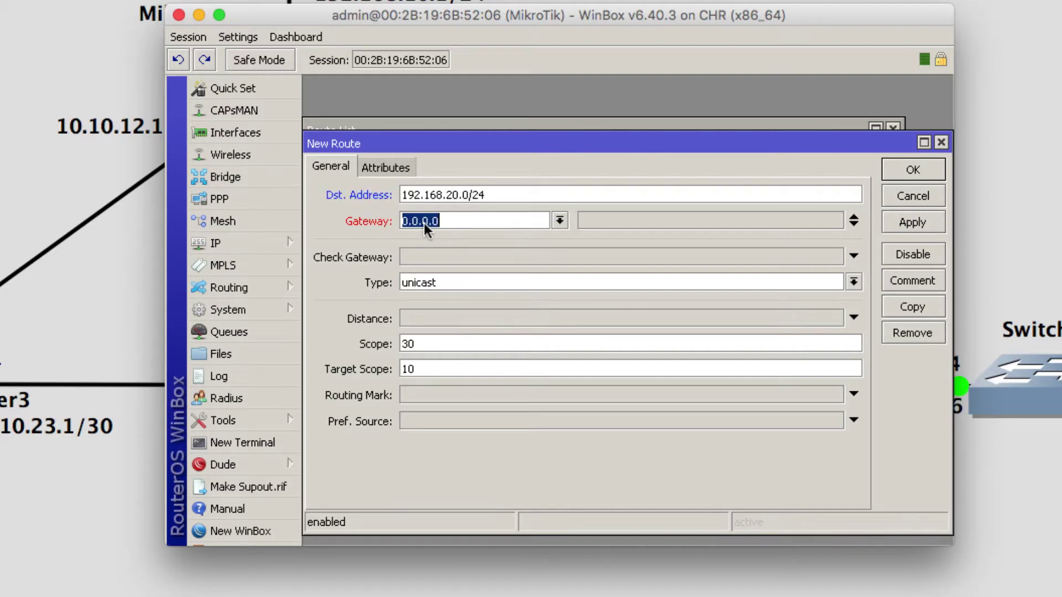
text(10.10.12)
- Set the 192.168.20.0/24 route's gateway check to arp and its distance to 1, and save the route
click(425, 252)
click(425, 252)
click(418, 267)
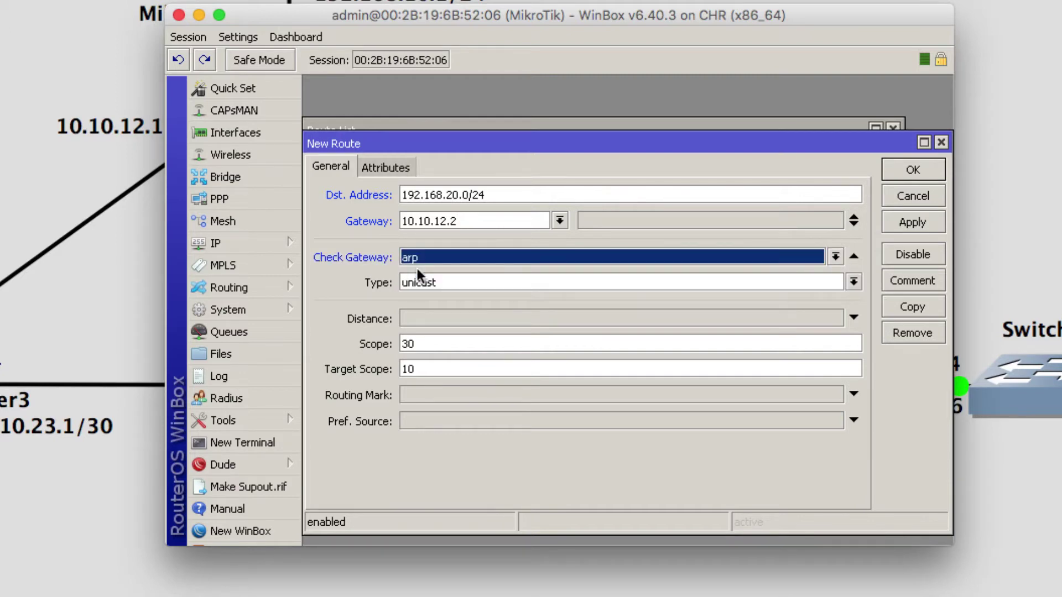
click(431, 319)
click(914, 171)
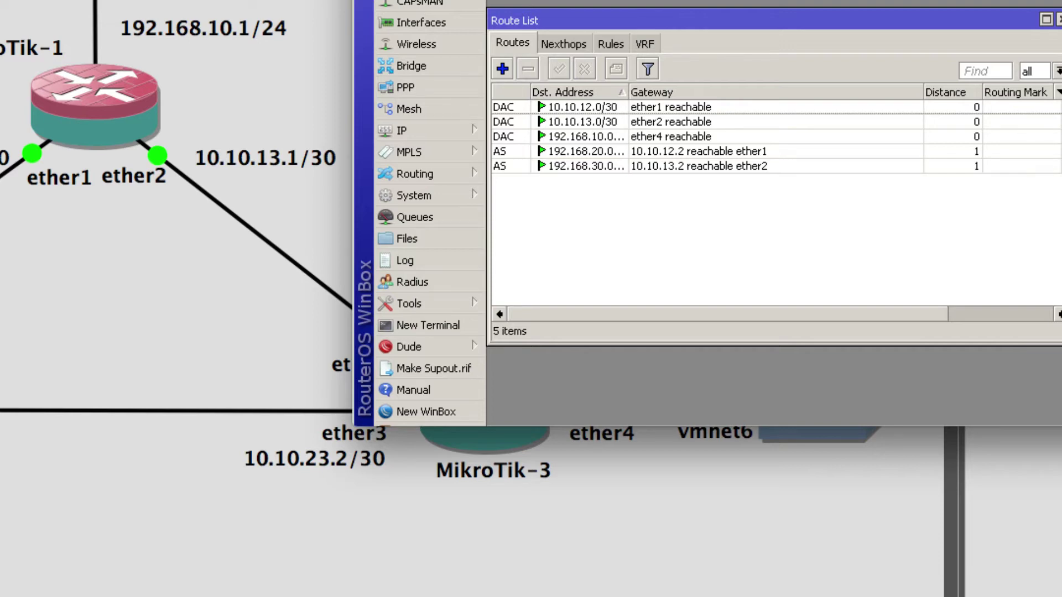
- Add a route to 10.10.23.0/30 through gateway 10.10.12.2 with arp gateway check and distance 1
key(super+Tab)
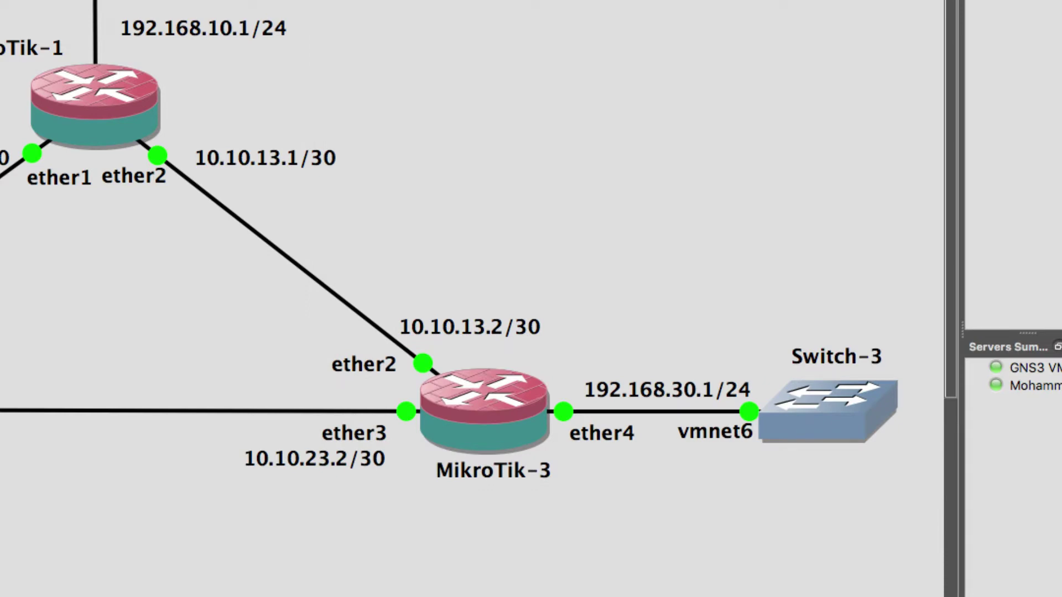
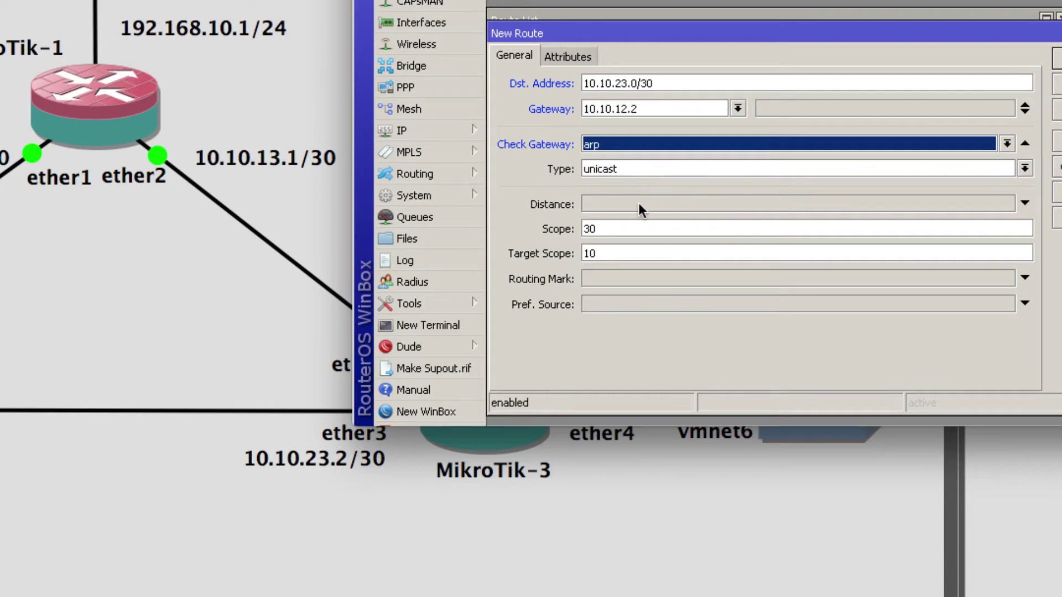
click(638, 204)
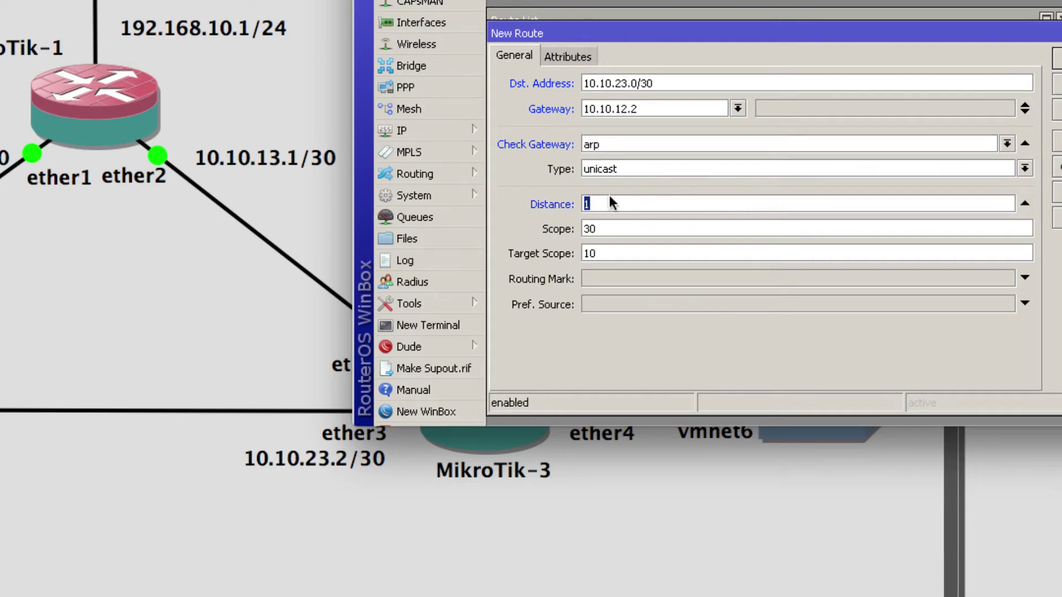
click(1057, 61)
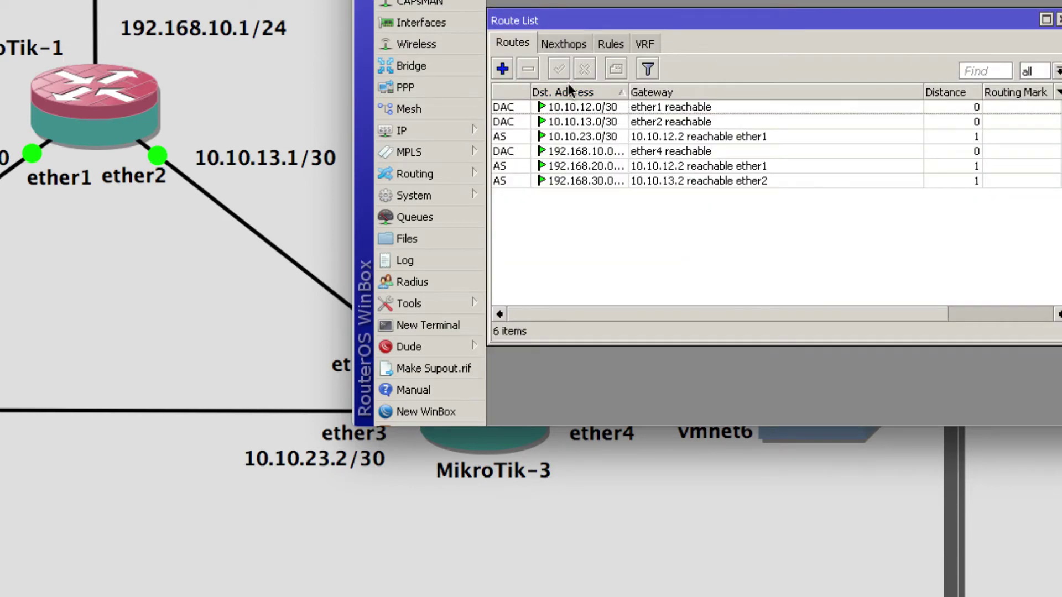
- Start a second route to 10.10.23.0/30 using gateway 10.10.13.2
click(502, 69)
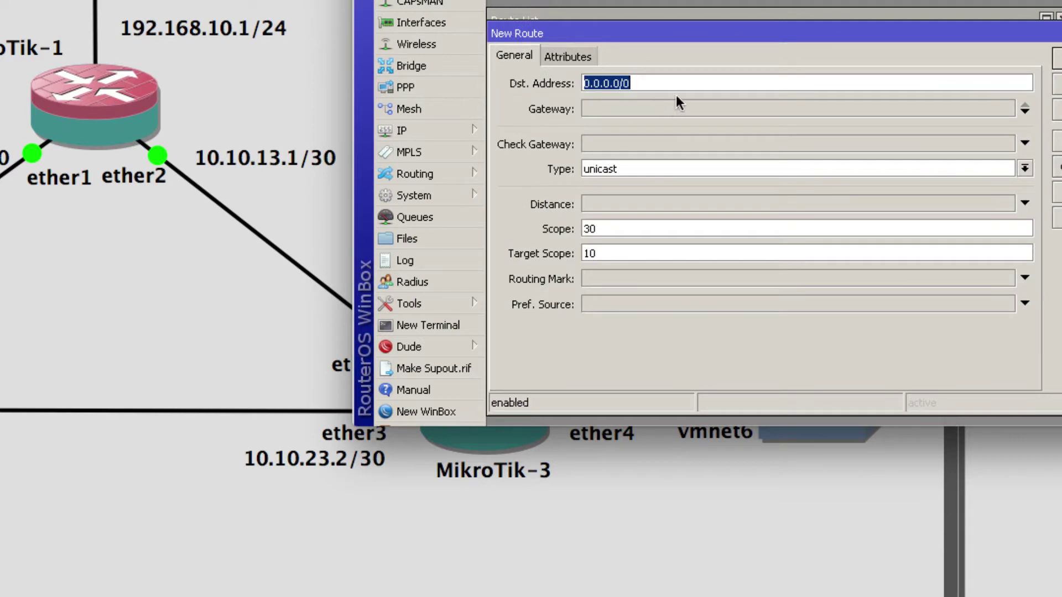
text(10.10.2)
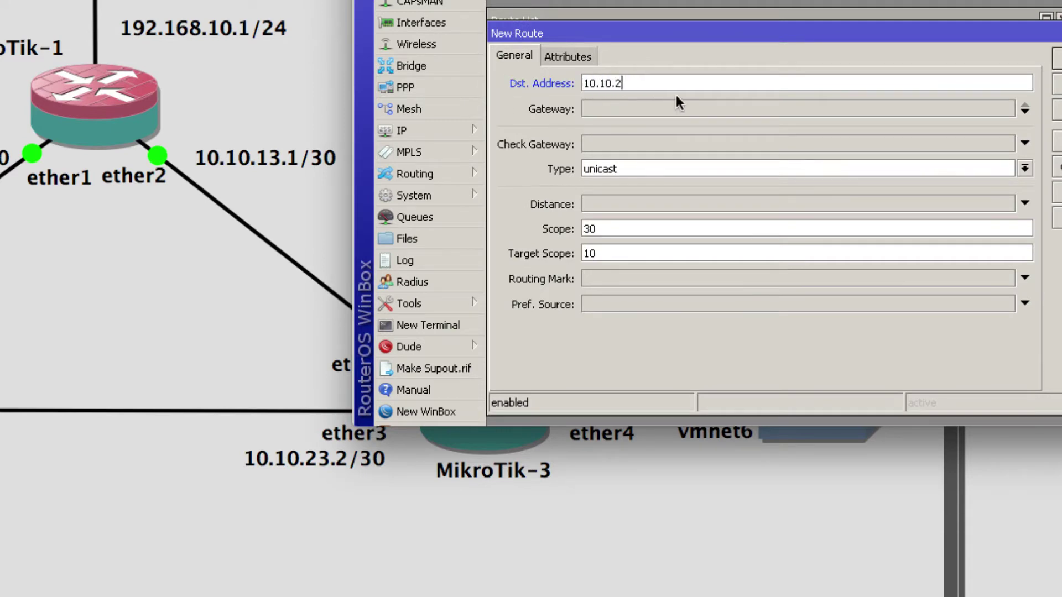
text(3.0/30)
click(668, 107)
text(10)
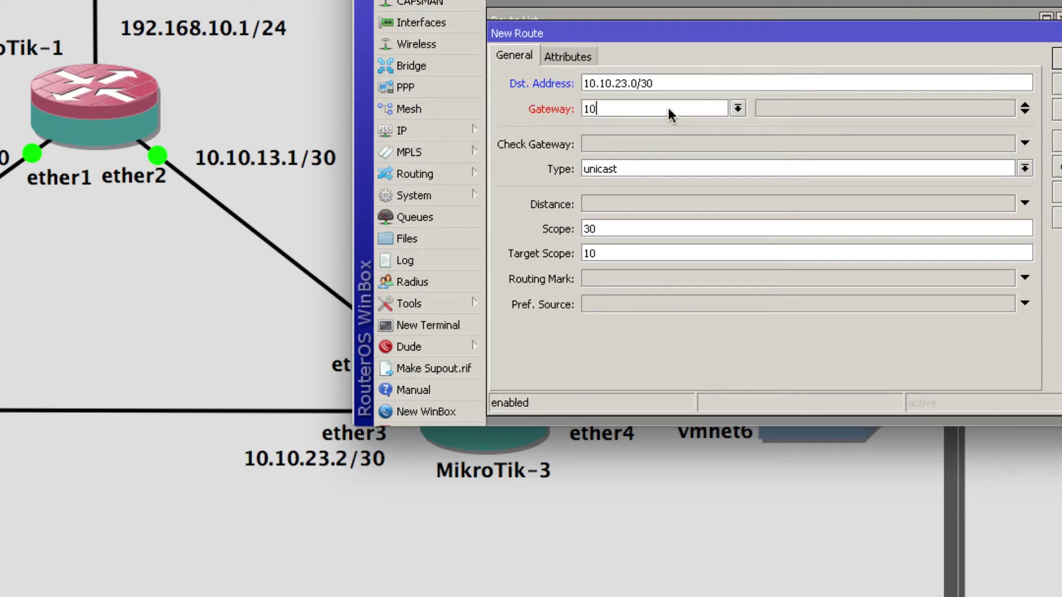
text(.10.13.0)
key(BackSpace)
text(2)
- Set the second 10.10.23.0/30 route's gateway check to arp and its distance to 2, and save the route
click(605, 146)
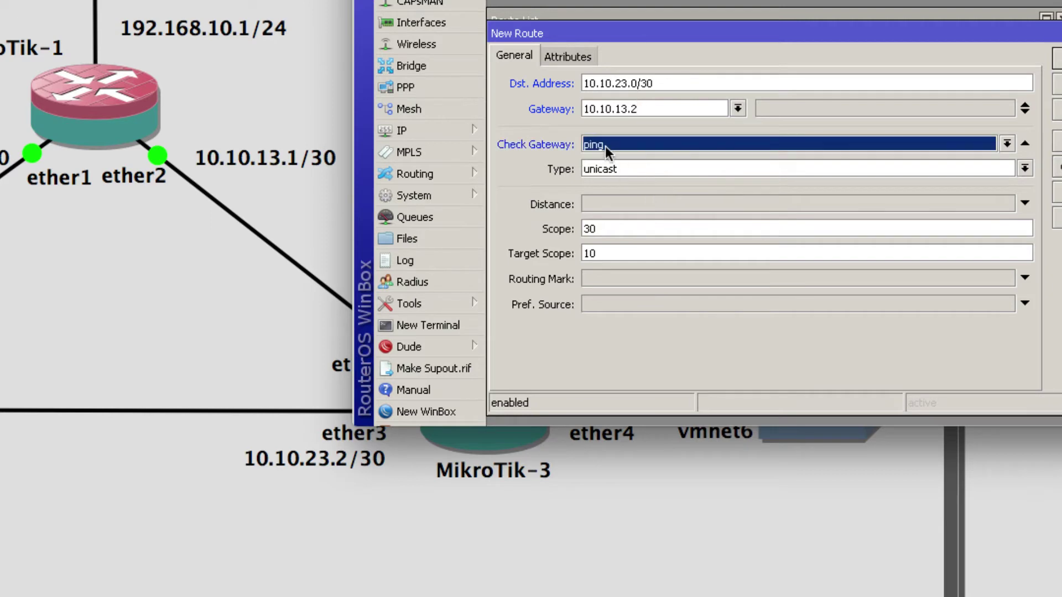
click(605, 146)
click(596, 155)
click(609, 205)
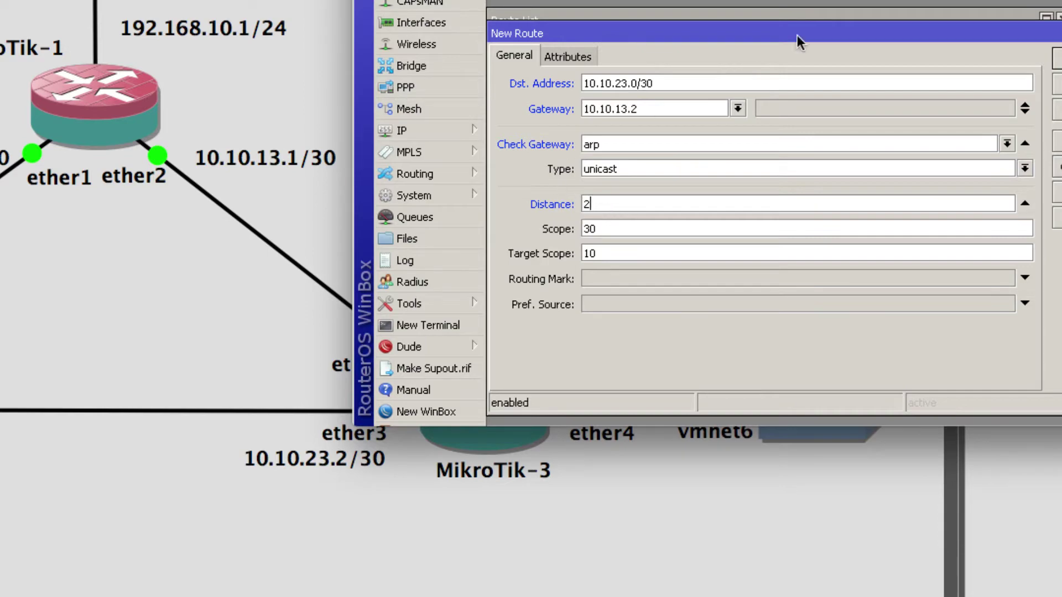
click(1057, 58)
- Start a second route to 192.168.20.0/24 using gateway 10.10.13.2
drag(700, 113, 839, 114)
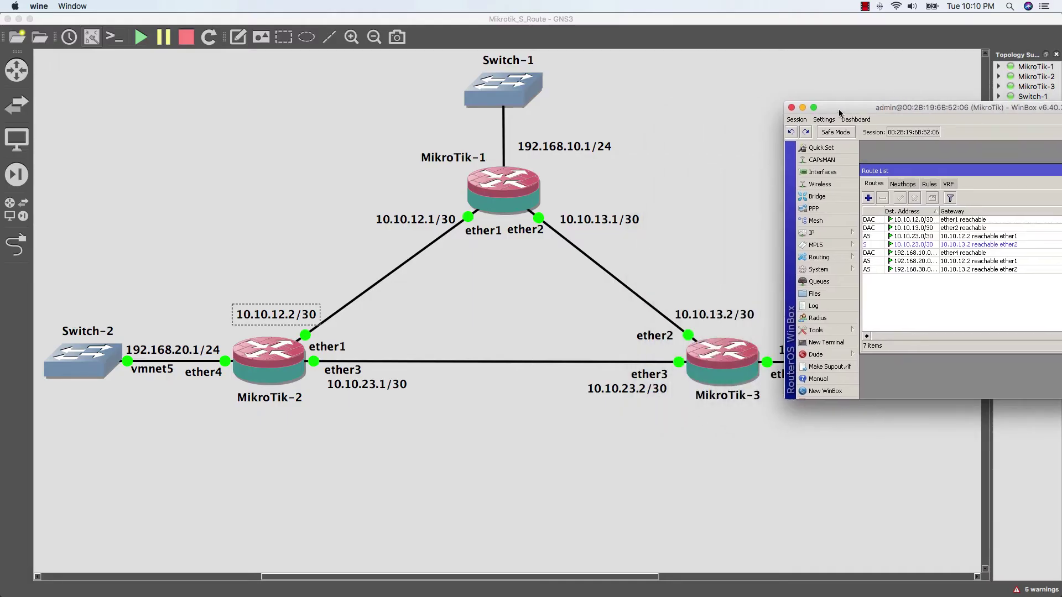
scroll(475, 161, down, 4)
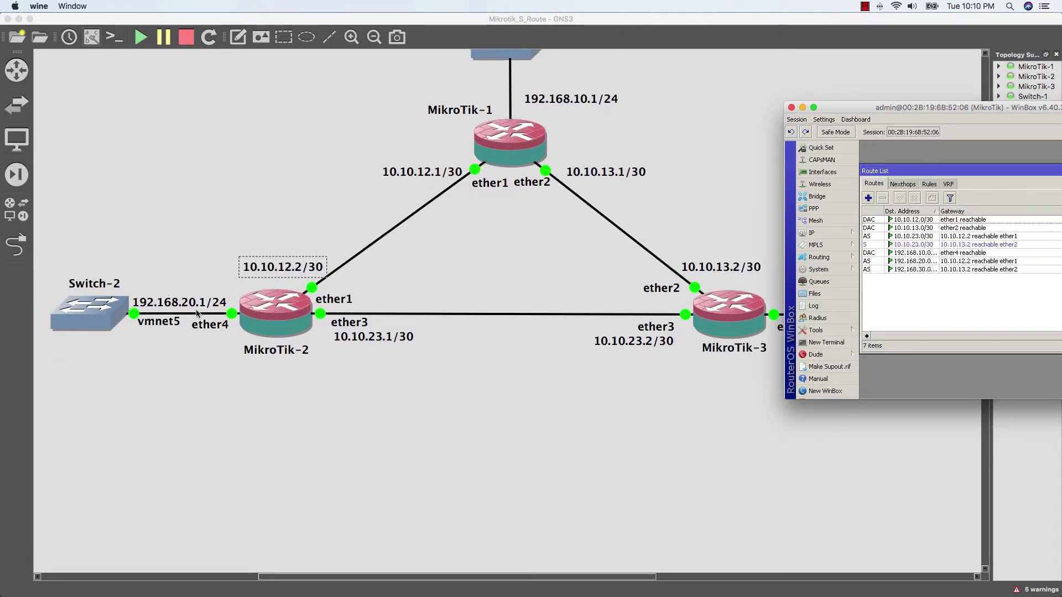
scroll(197, 313, up, 5)
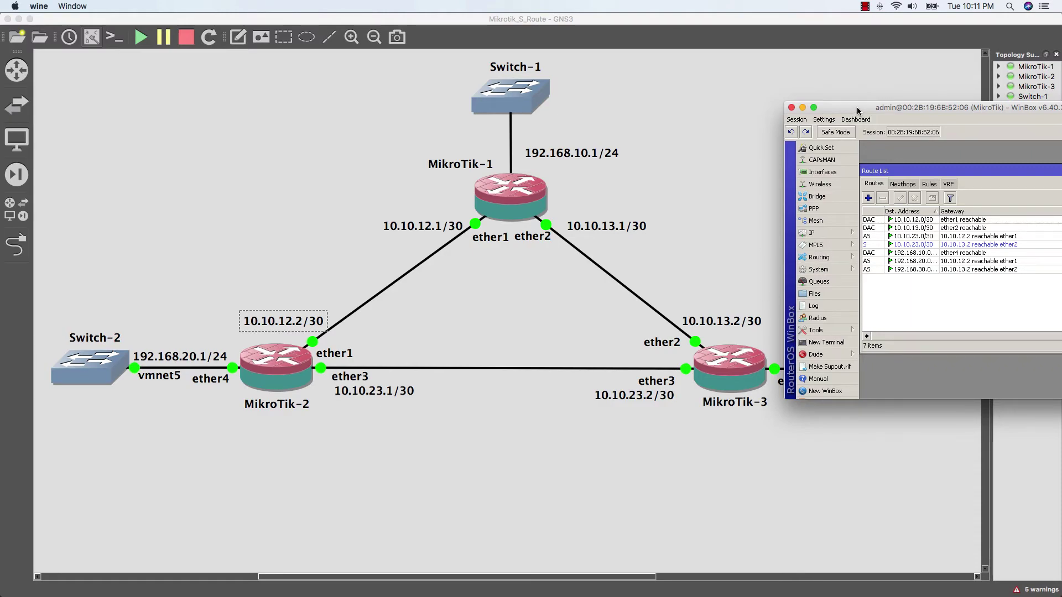
drag(854, 112, 537, 111)
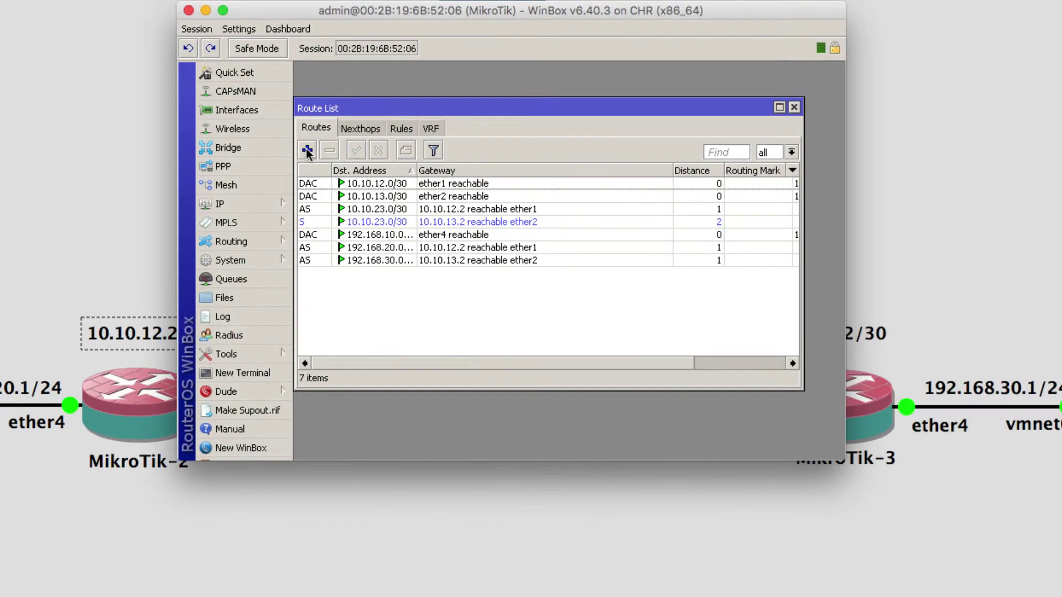
click(549, 197)
text(19)
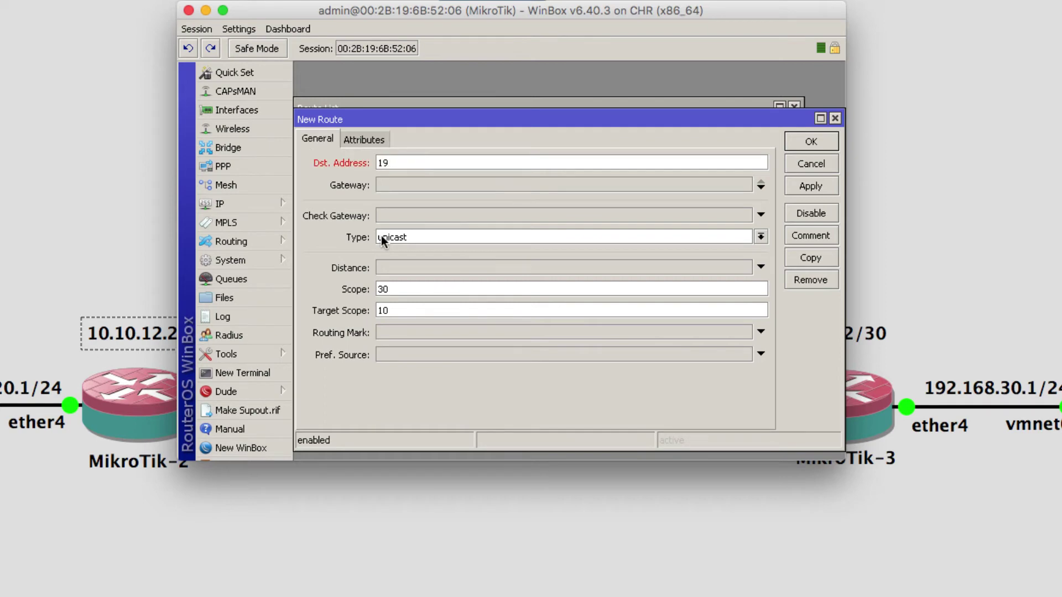
text(2.168.20.0/24)
click(399, 190)
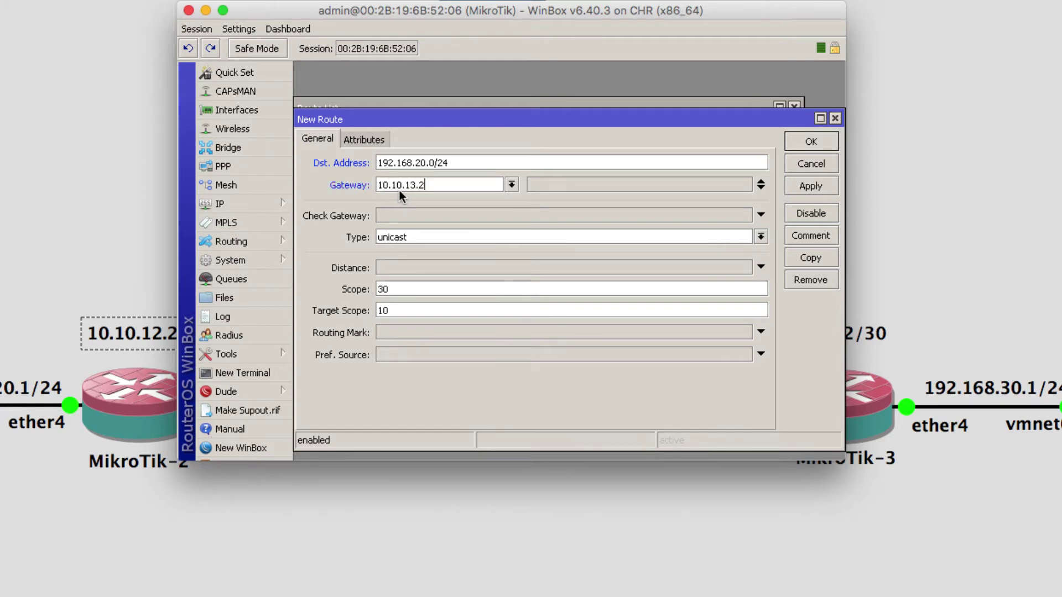
- Set the second 192.168.20.0/24 route's gateway check to arp and its distance to 2, and save the route
click(413, 216)
click(403, 218)
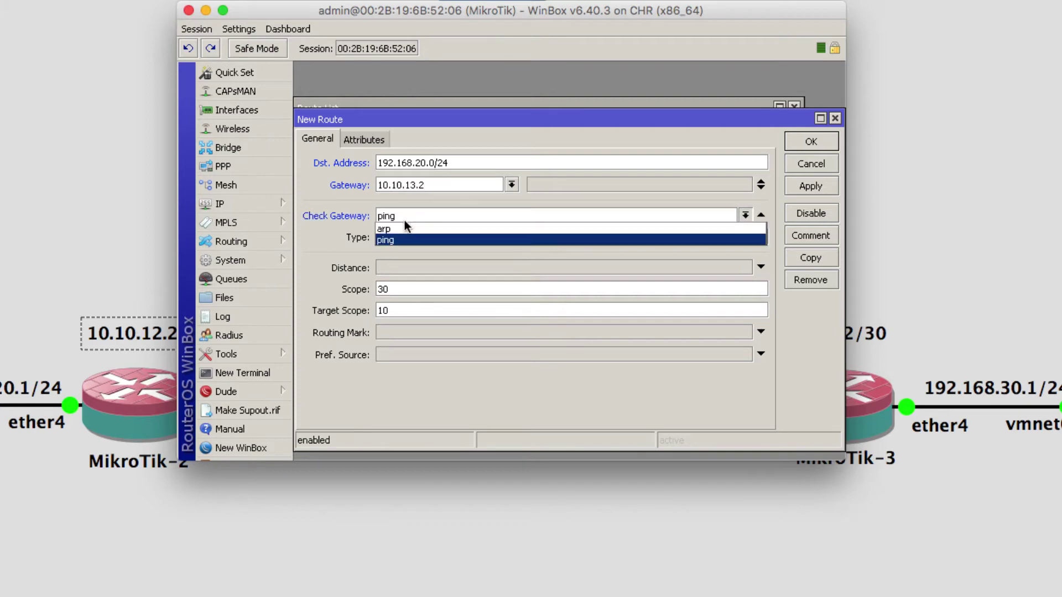
click(398, 227)
click(390, 269)
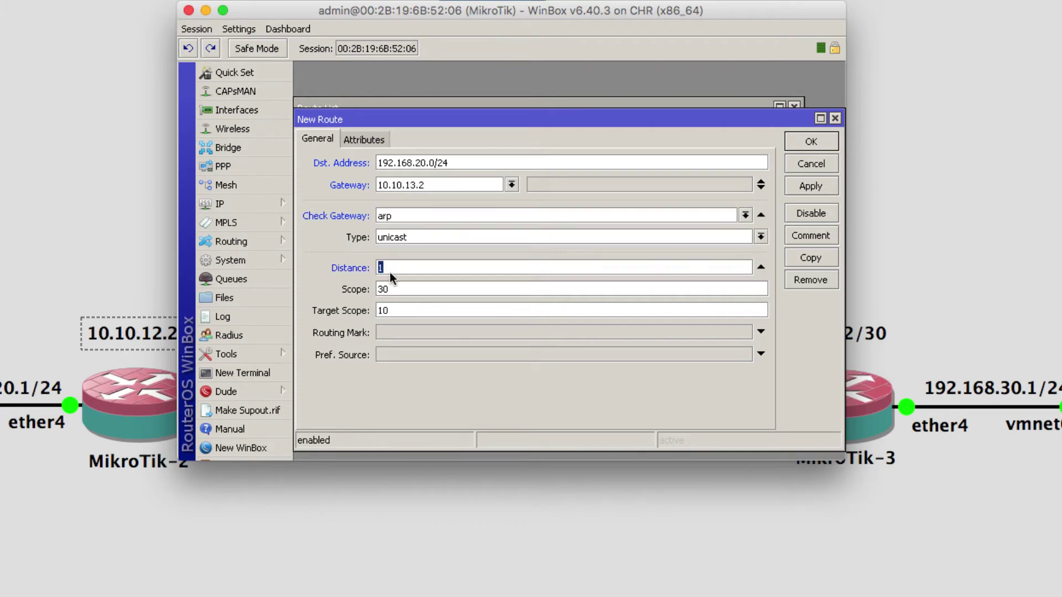
click(801, 141)
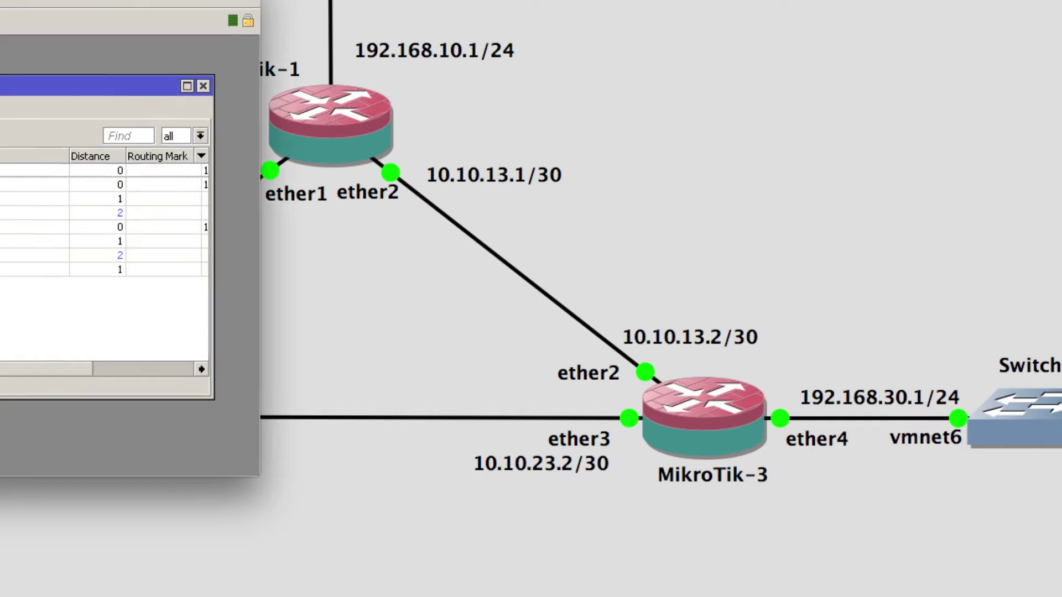
- Start a second route to 192.168.30.0/24 using gateway 10.10.12.2
drag(0, 0, 426, 15)
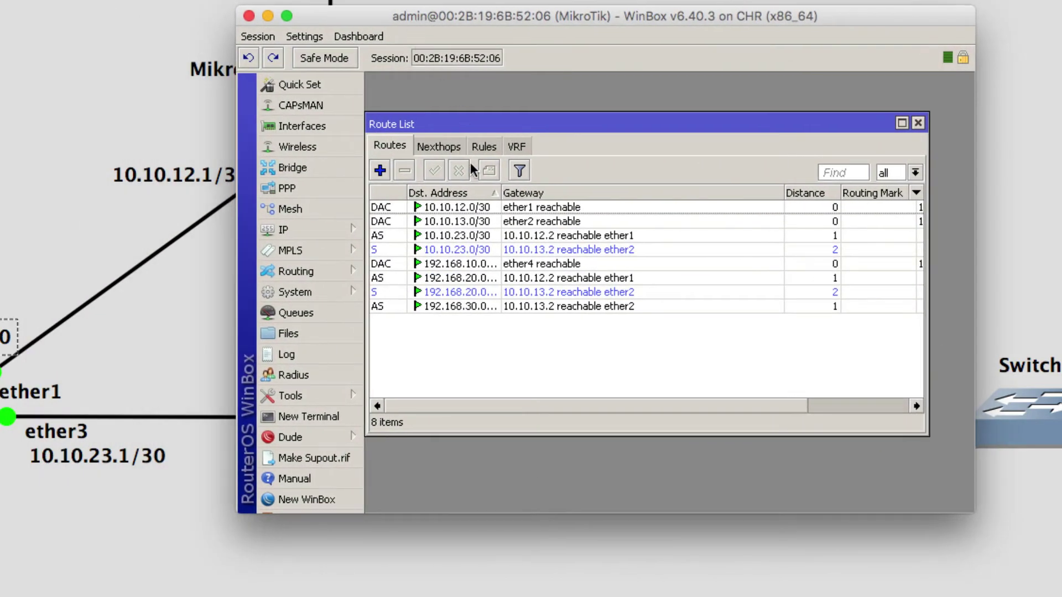
click(379, 171)
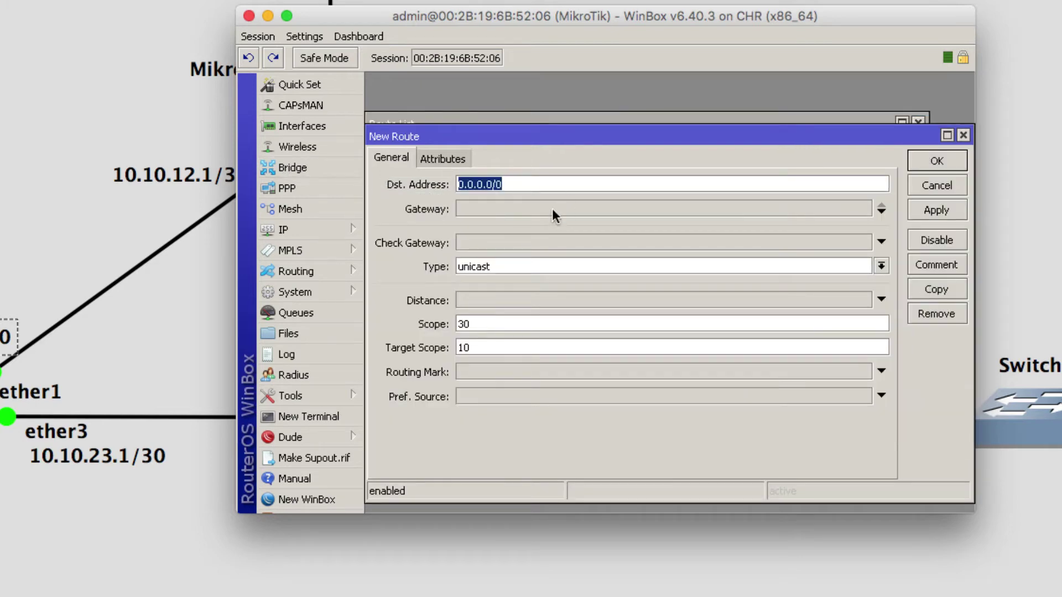
text(192)
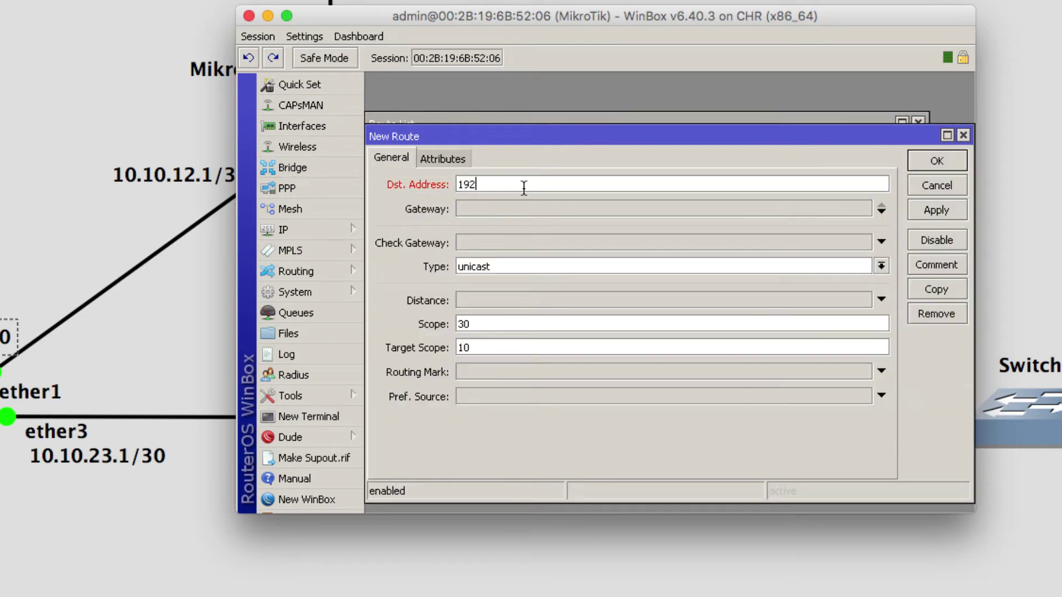
text(.168.30.0/24)
click(507, 211)
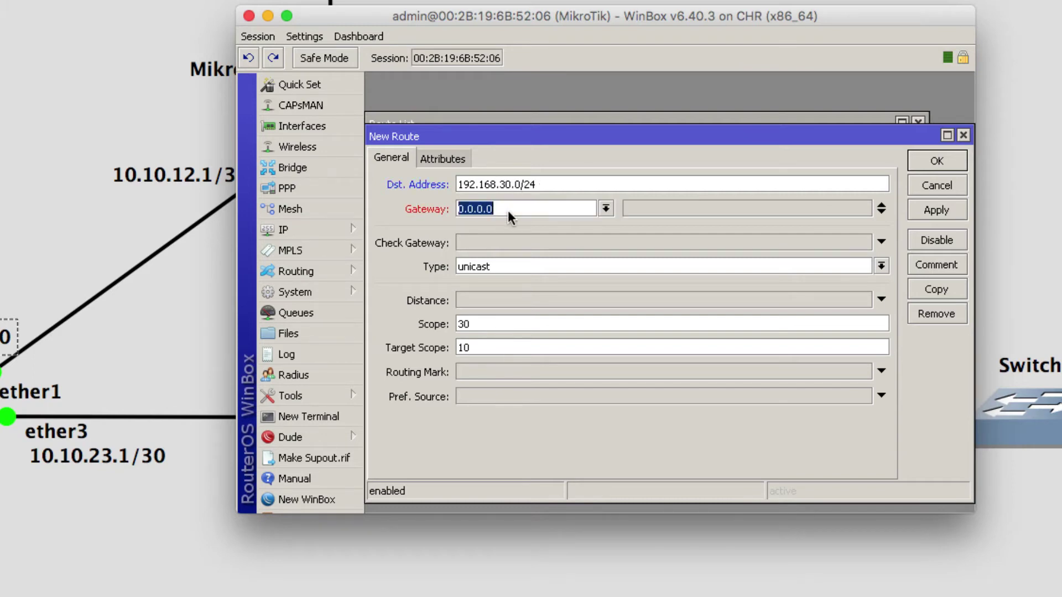
text(10.10.12.2)
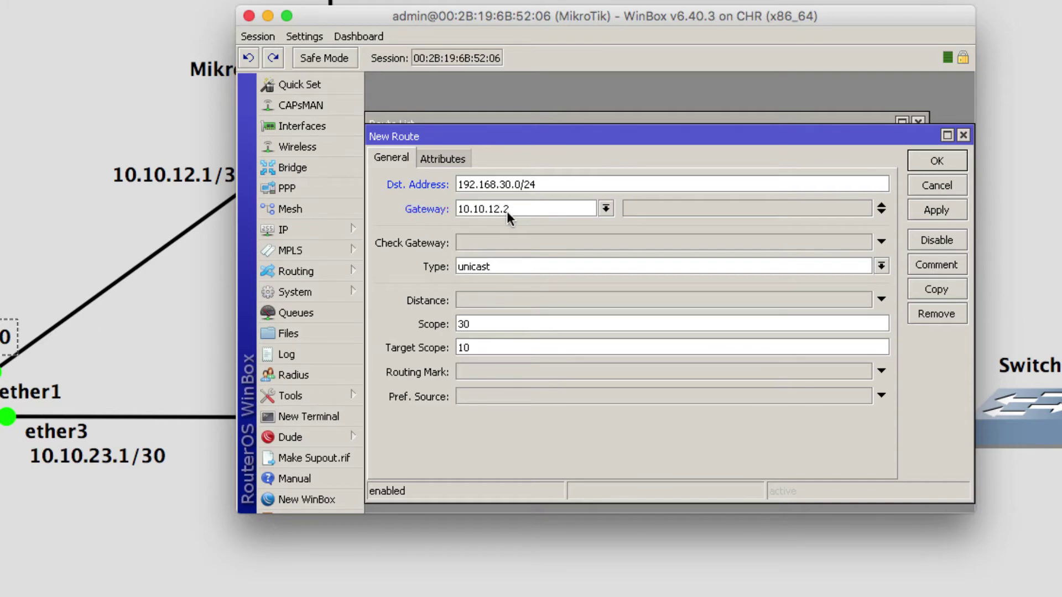
- Set the second 192.168.30.0/24 route's gateway check to arp and its distance to 2, and save the route
click(493, 244)
click(486, 244)
click(477, 256)
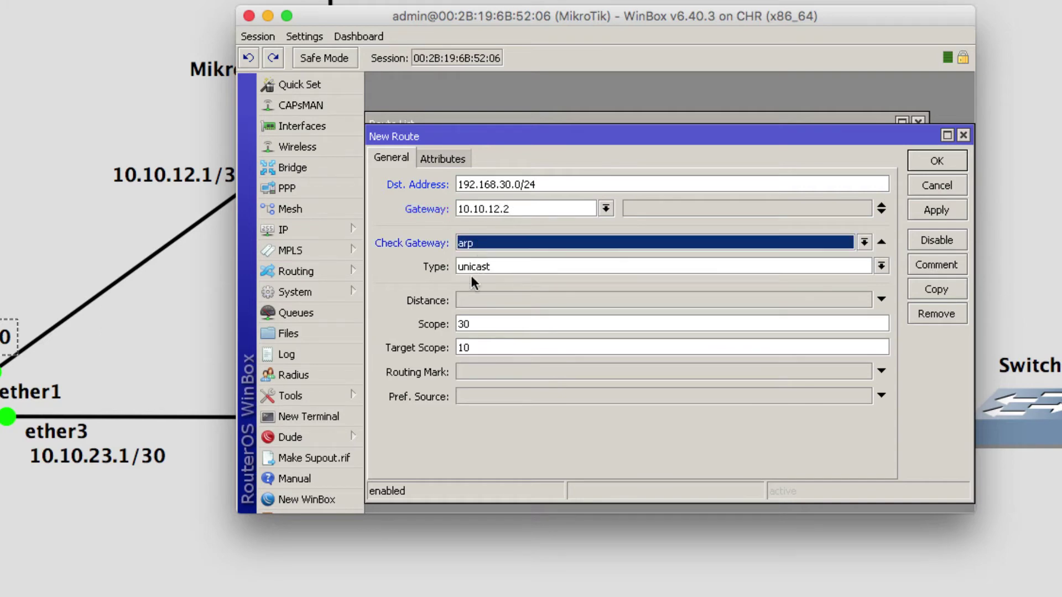
click(470, 299)
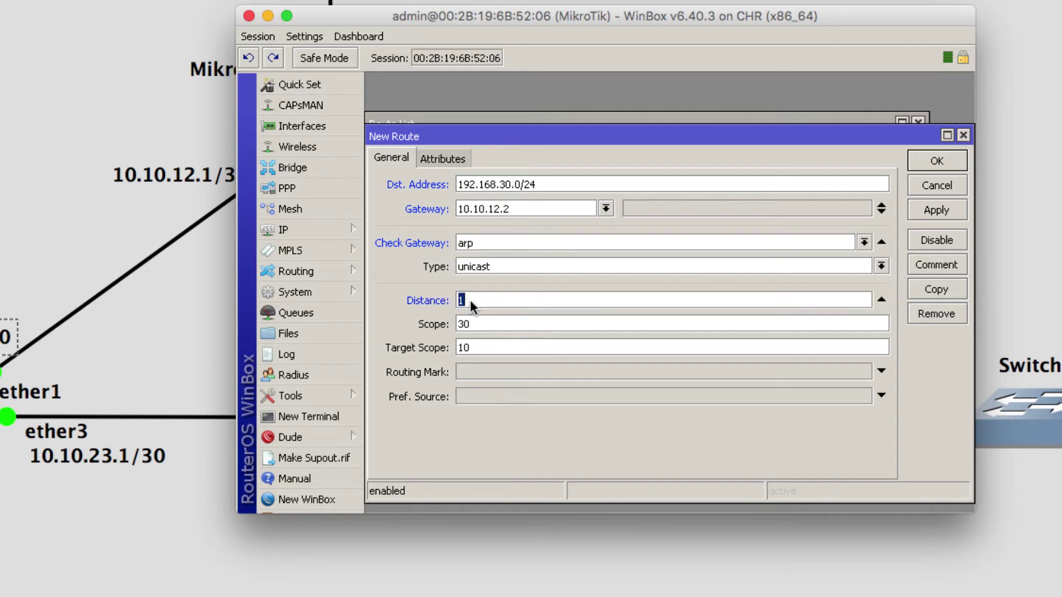
text(2)
click(929, 209)
click(934, 164)
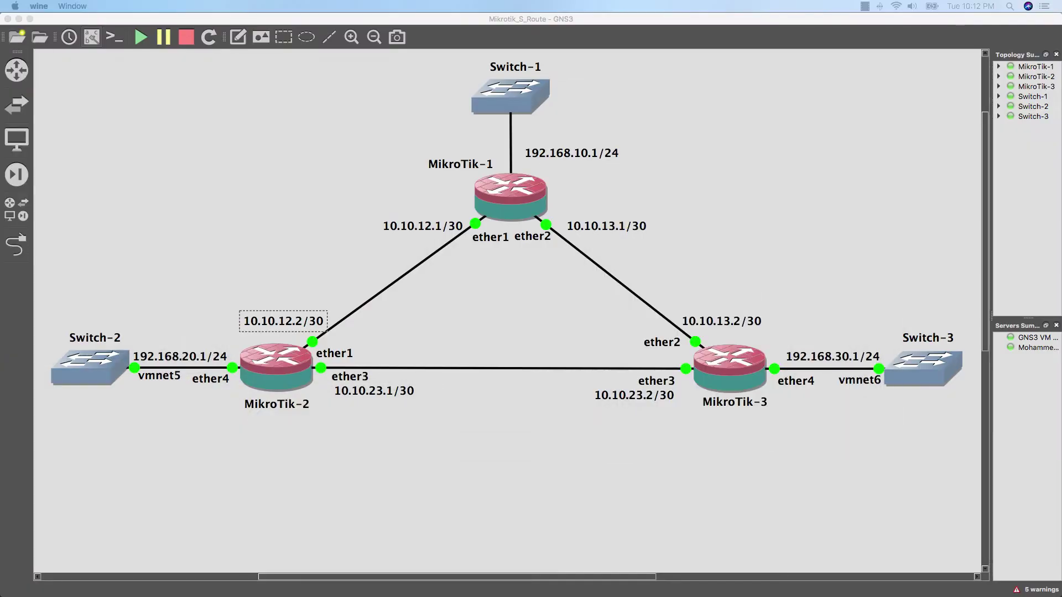
- Open the console of MikroTik-2 from the GNS3 topology and bring up its command prompt
click(275, 376)
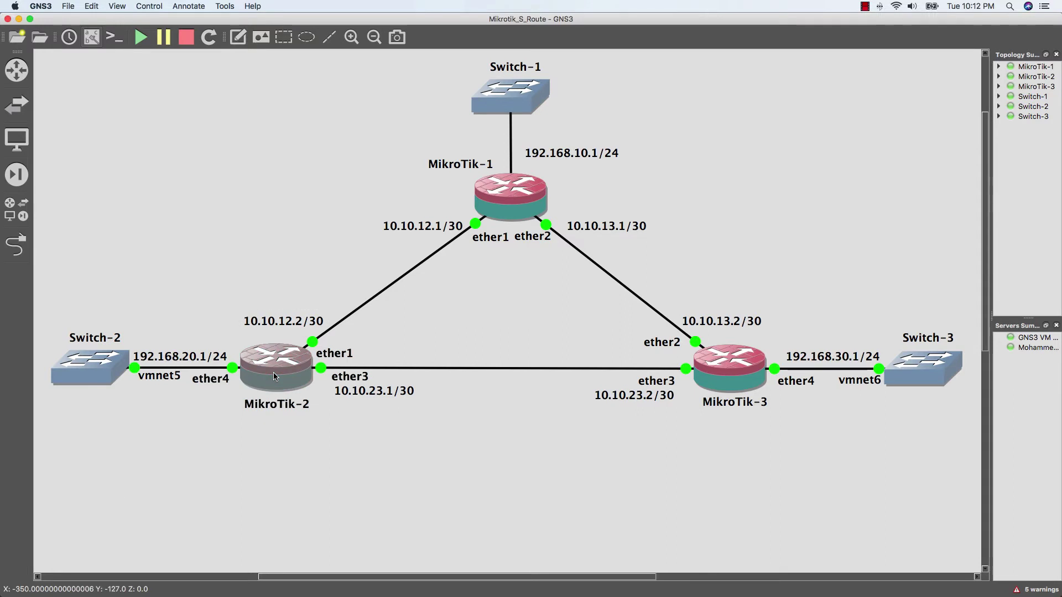
double_click(274, 376)
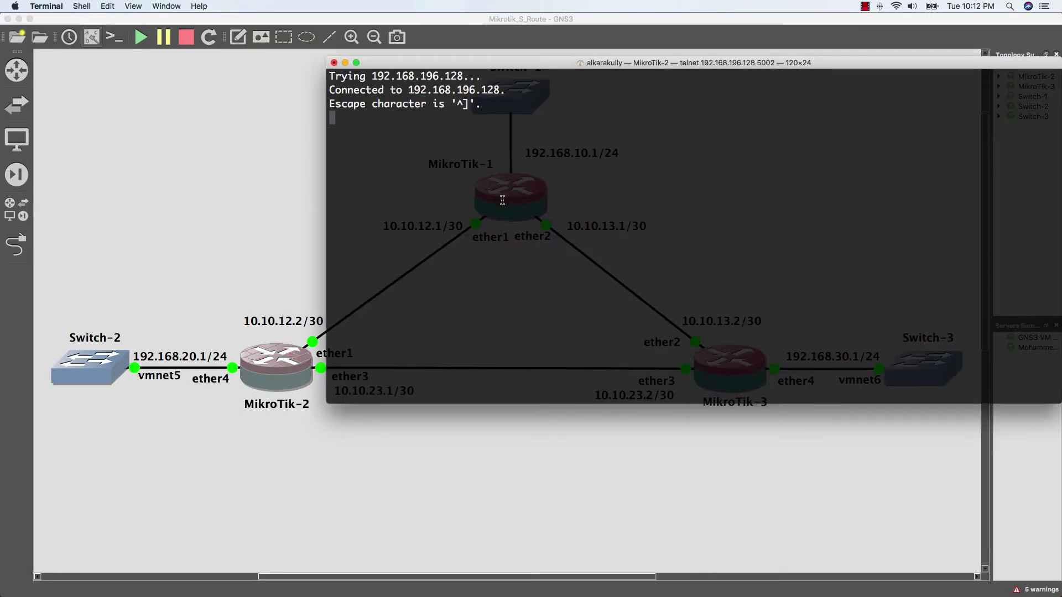
key(Return)
- Add a route on MikroTik-2 to 192.168.10.0/24 through gateway 10.10.12.1 with distance 1 and check-gateway=arp
text(i)
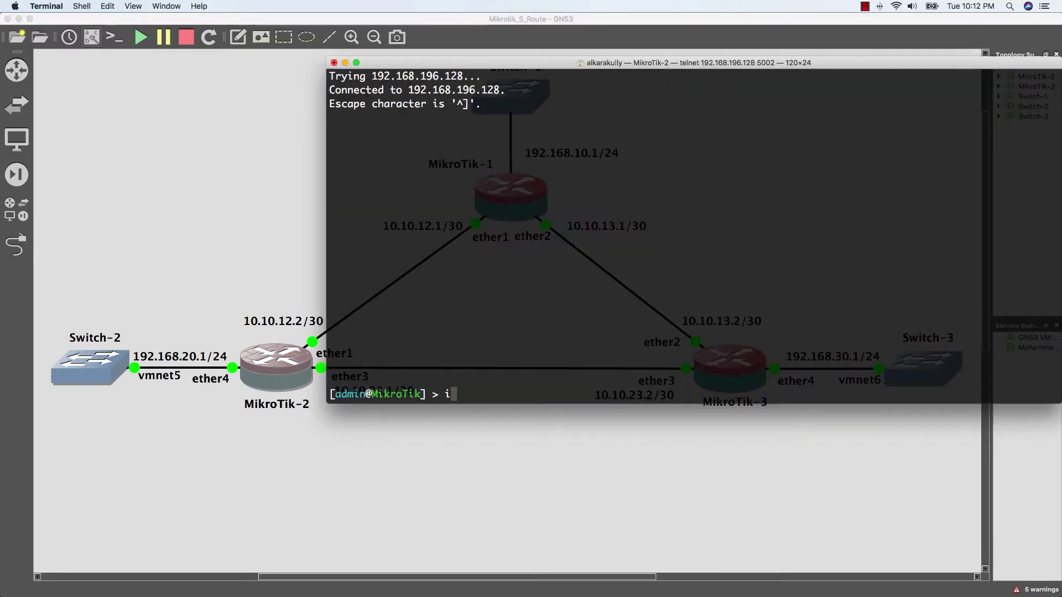
text(p route add )
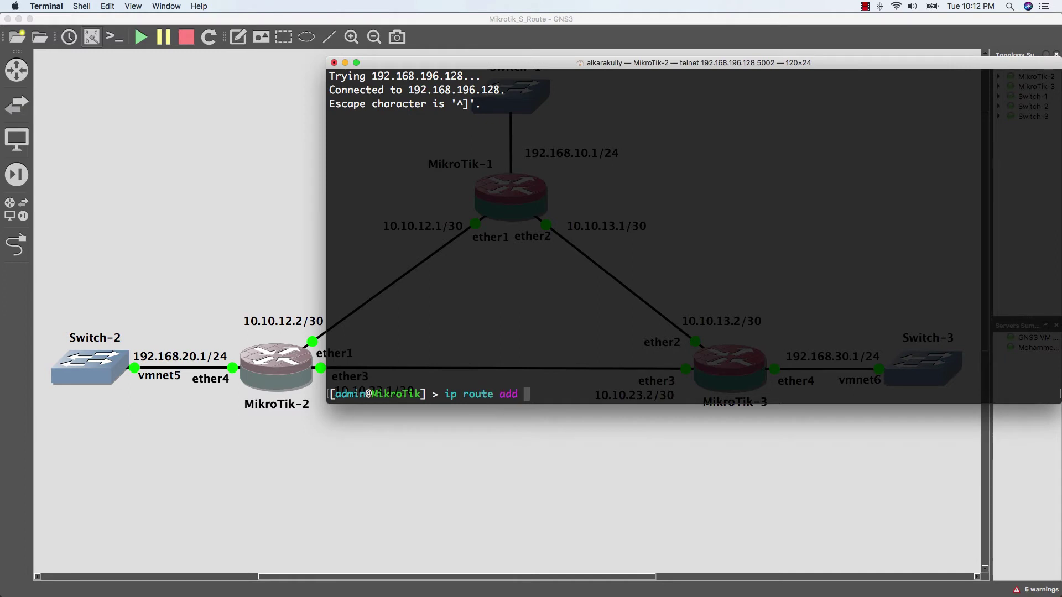
text(d)
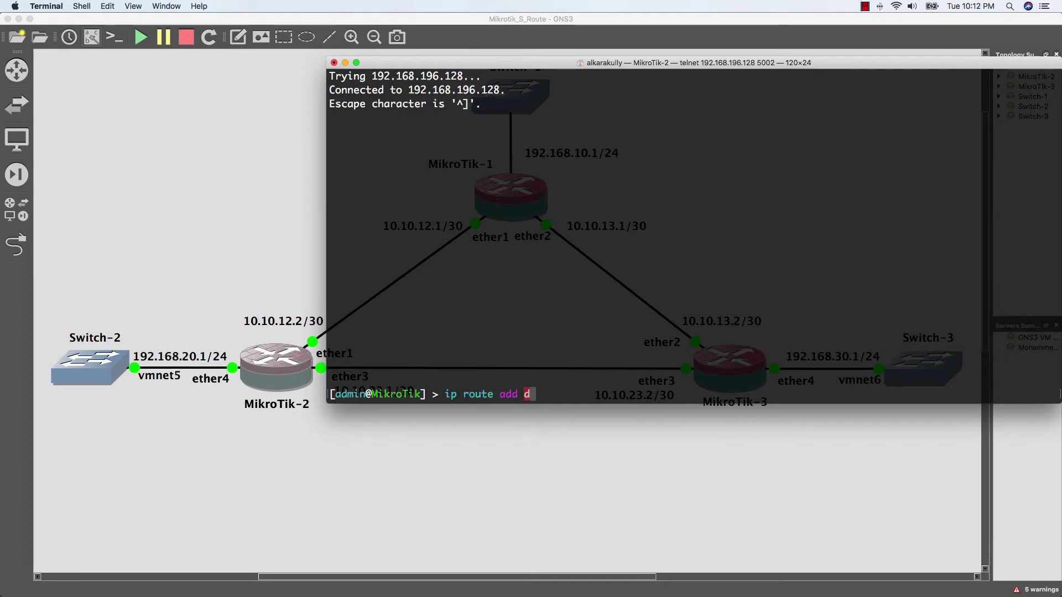
text(st-address=192.1)
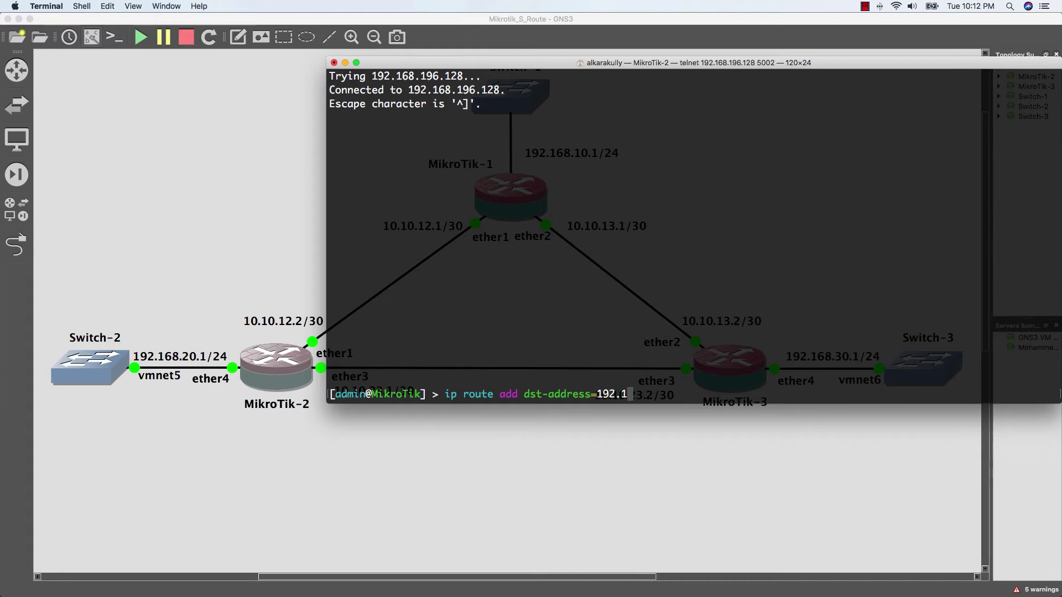
text(68.10.0/24 gateway=)
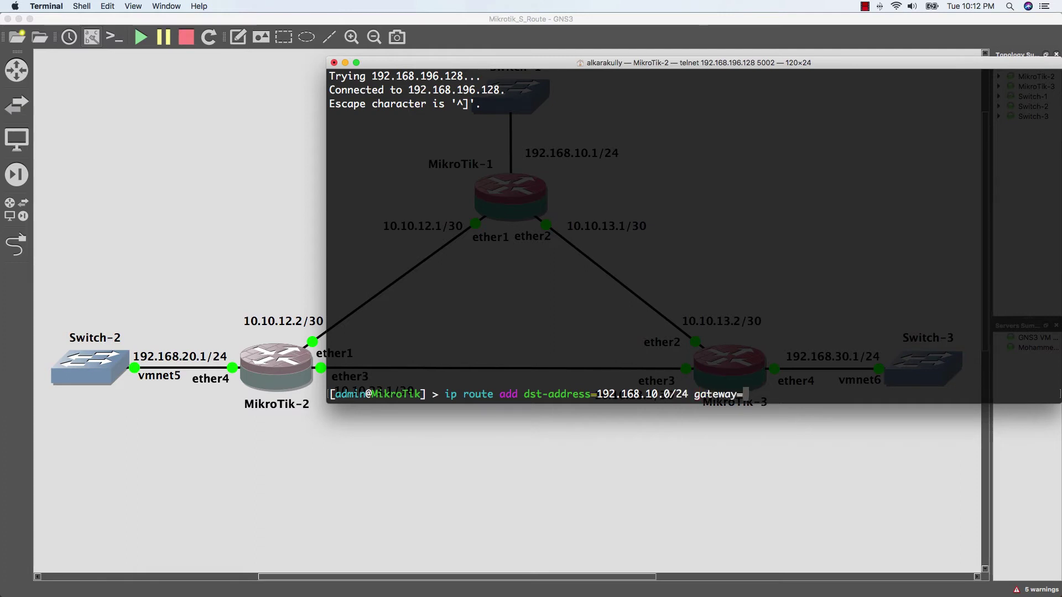
text(10.10.12.)
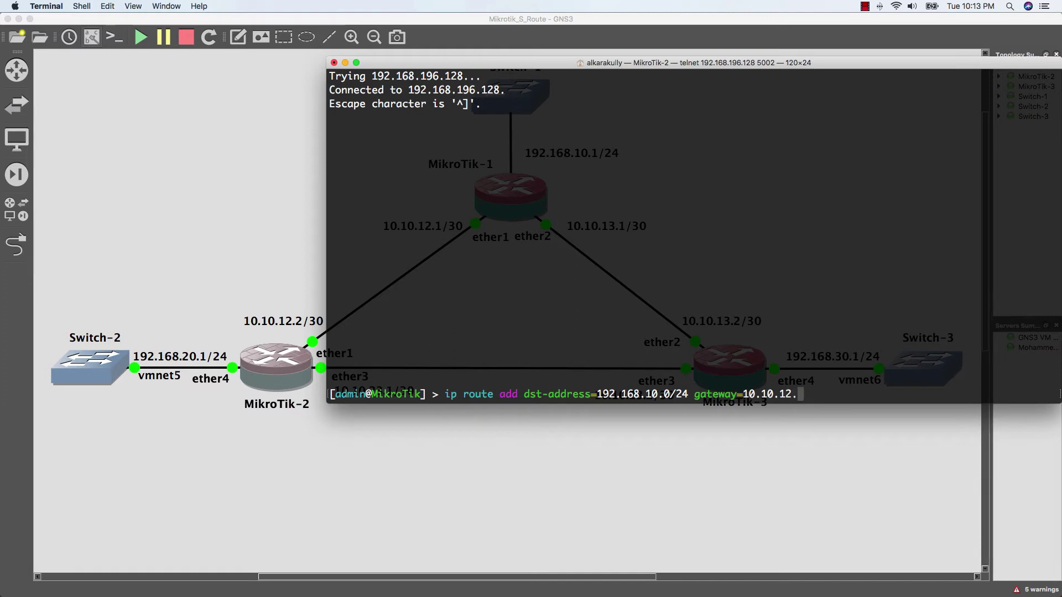
text(1 distance=168.10.0/24 gateway=10.10.12.1 d)
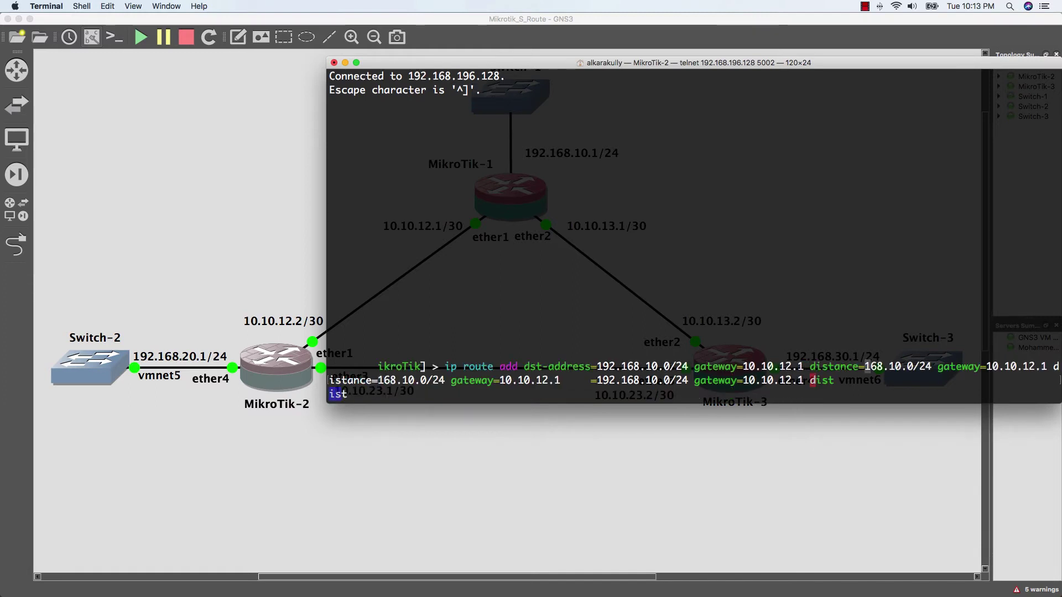
text(1 ch)
key(Tab)
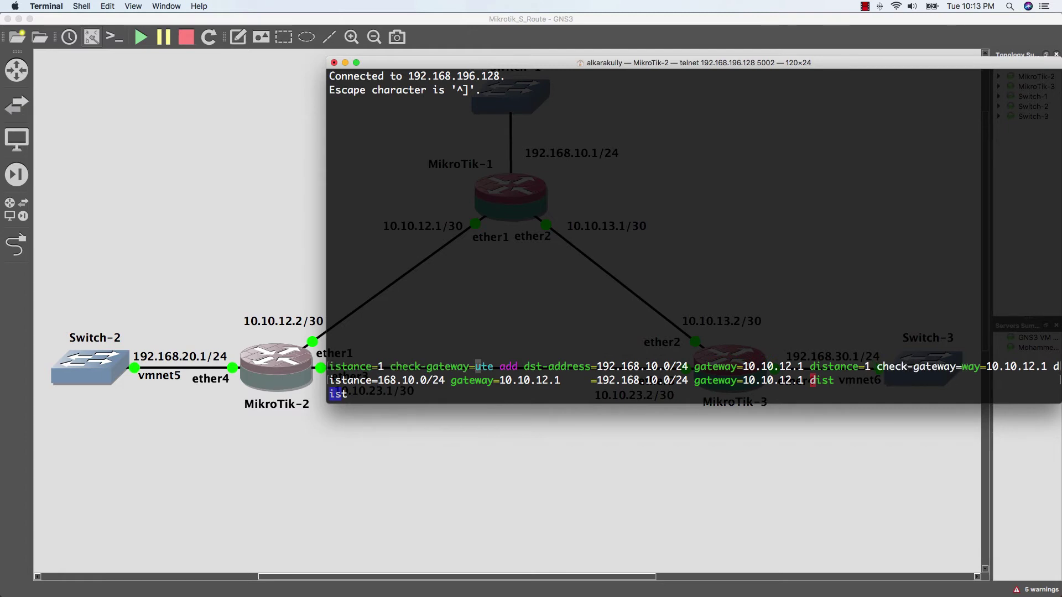
text(arp)
key(Return)
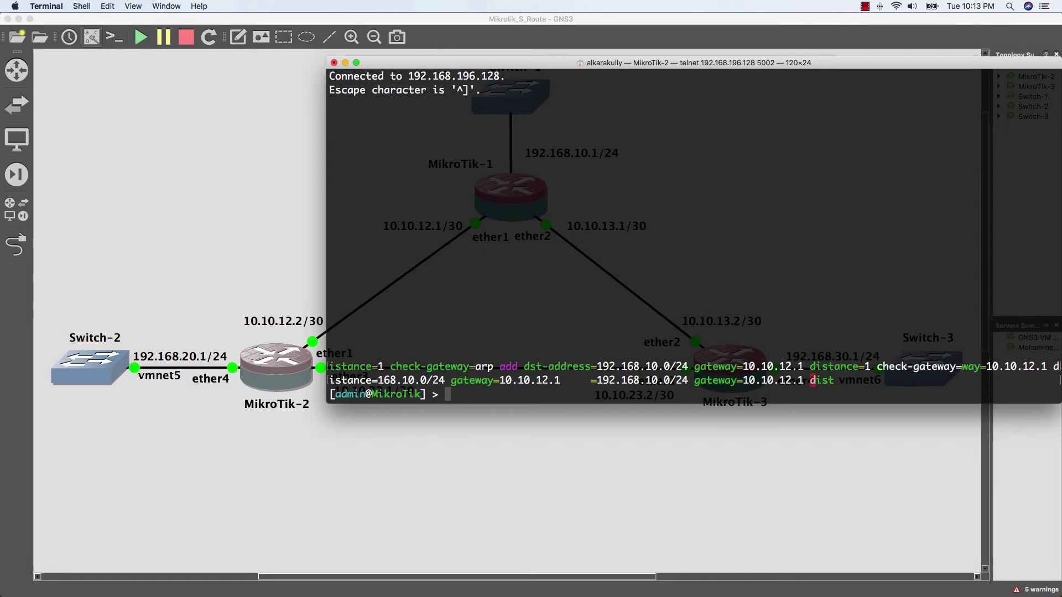
- Add a backup route on MikroTik-2 to 192.168.10.0/24 through gateway 10.10.23.2 with distance 2 and check-gateway=arp
text(ip route add )
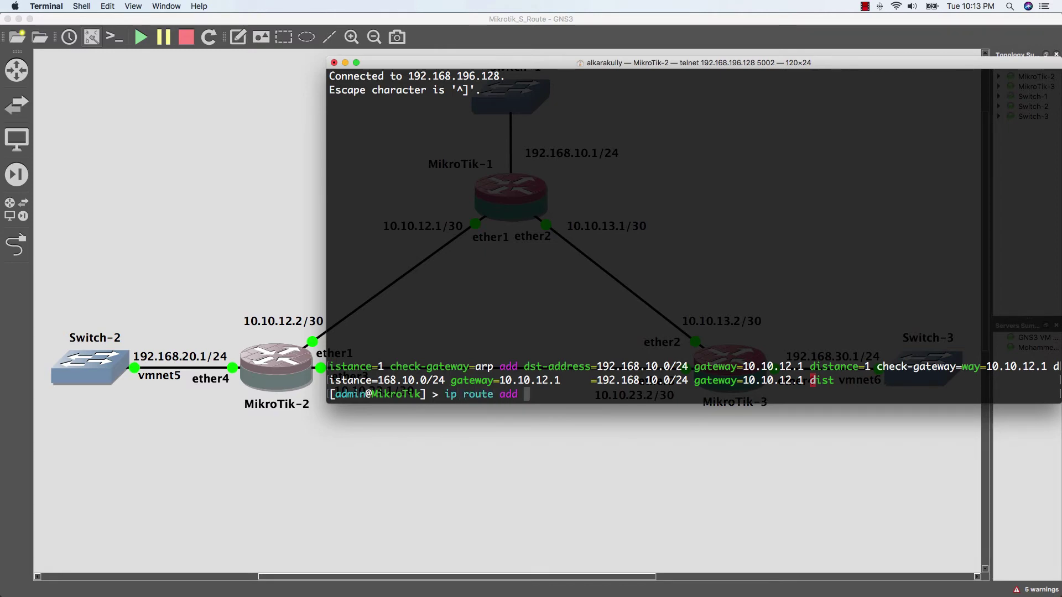
text(ds)
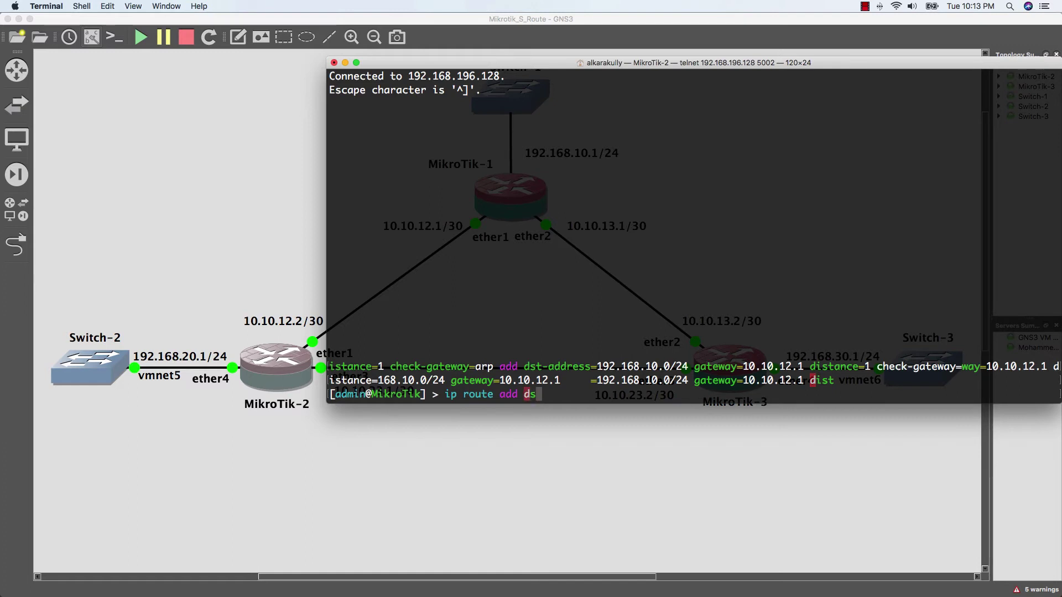
text(t-address=192.)
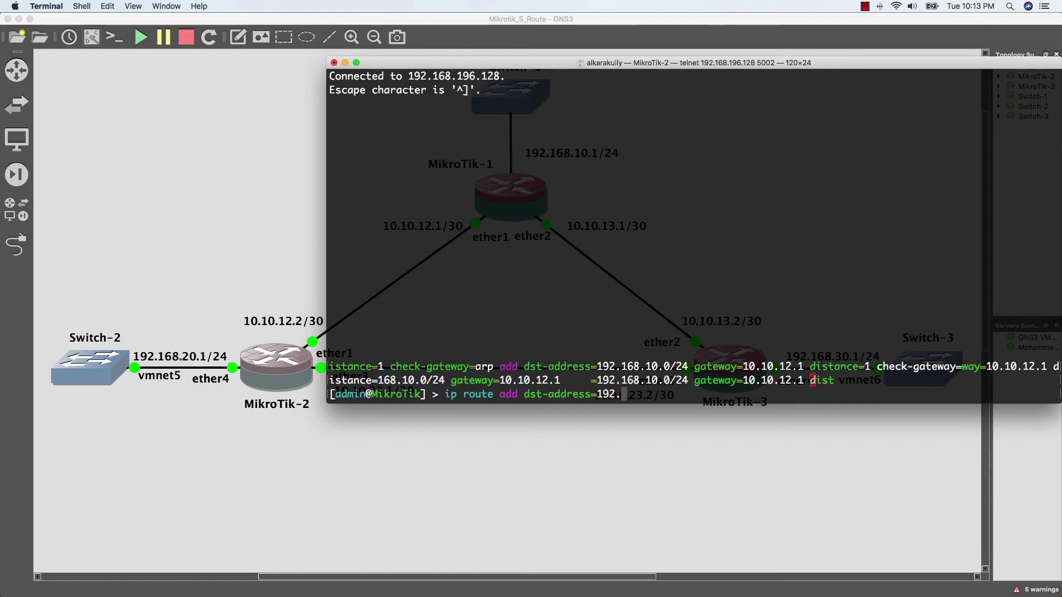
text(168.10.)
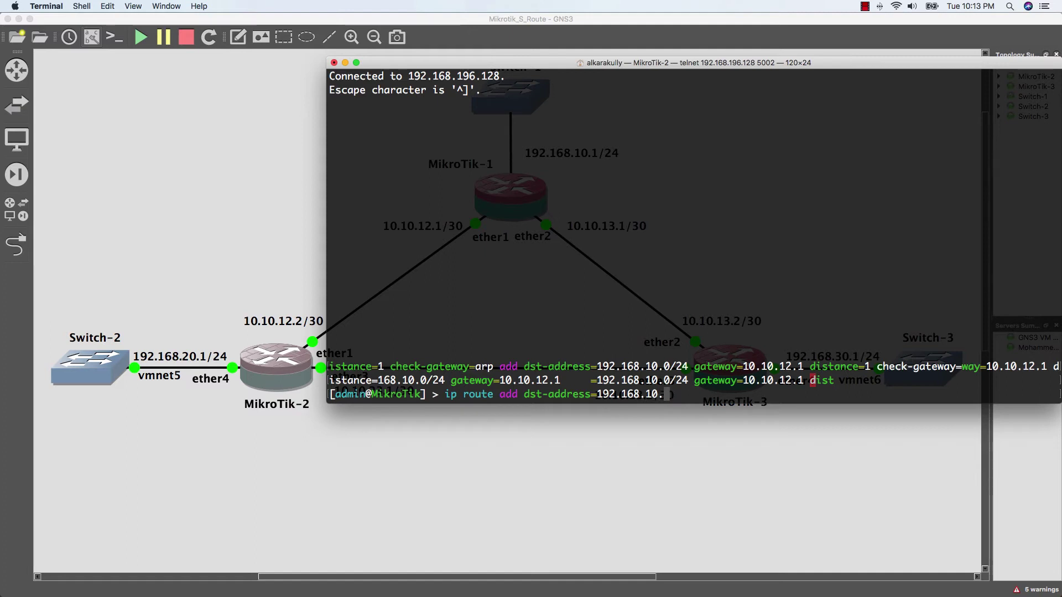
text(0/24 gateway=)
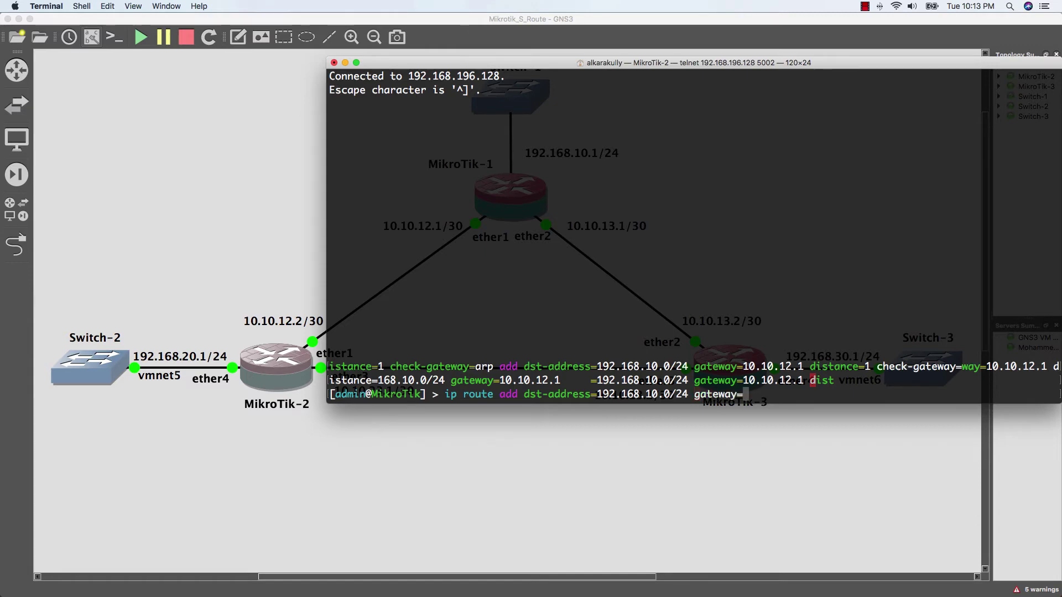
text(10.)
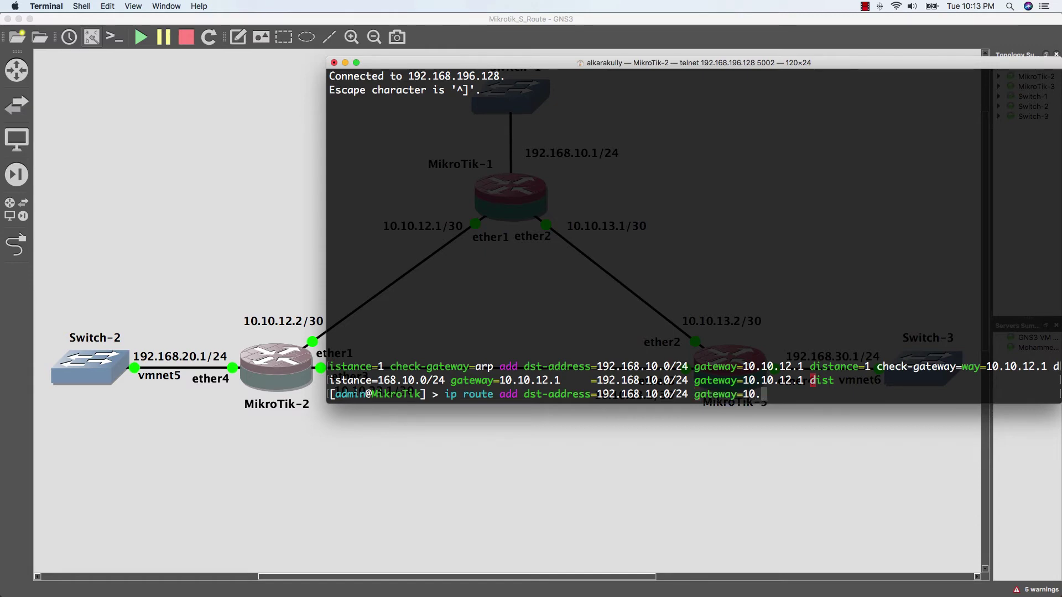
text(10.23.2 dista)
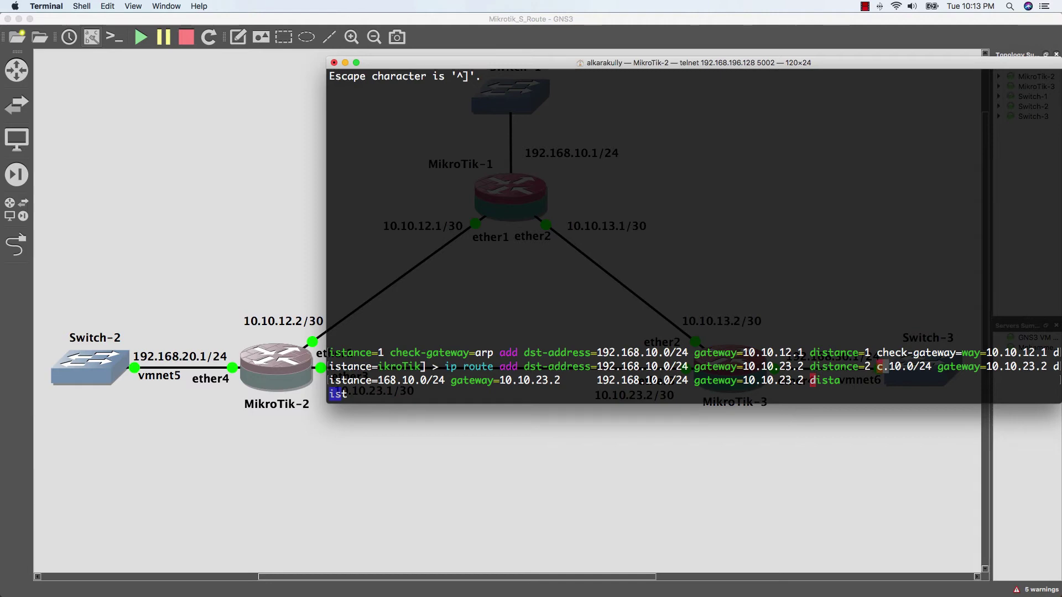
key(Left)
key(Left)
key(Left)
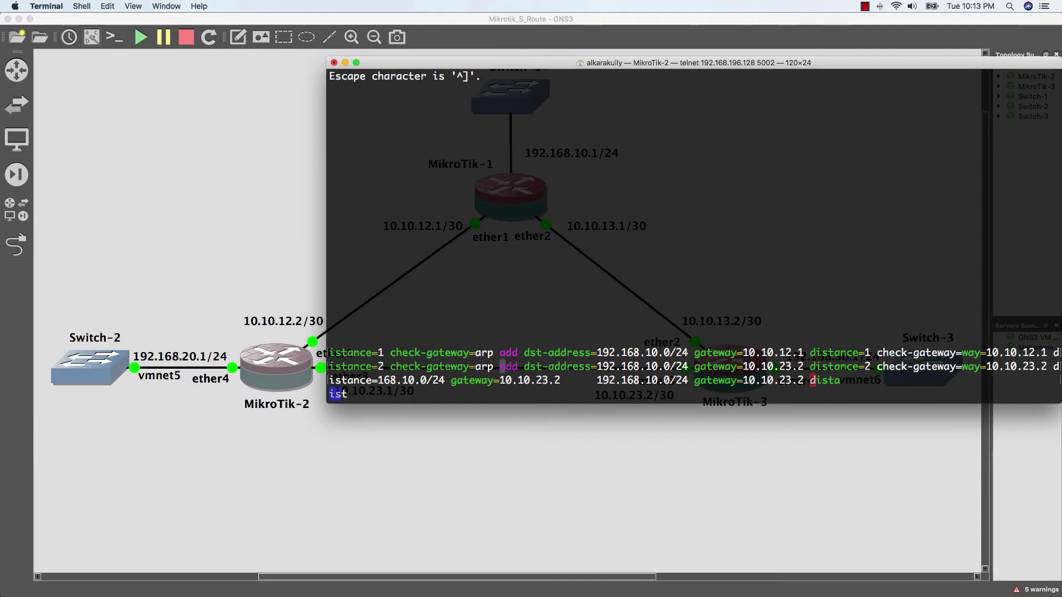
key(Return)
- Add a route on MikroTik-2 to 10.10.13.0/30 through gateway 10.10.23.2 with distance 1 and check-gateway=arp
text(ip route )
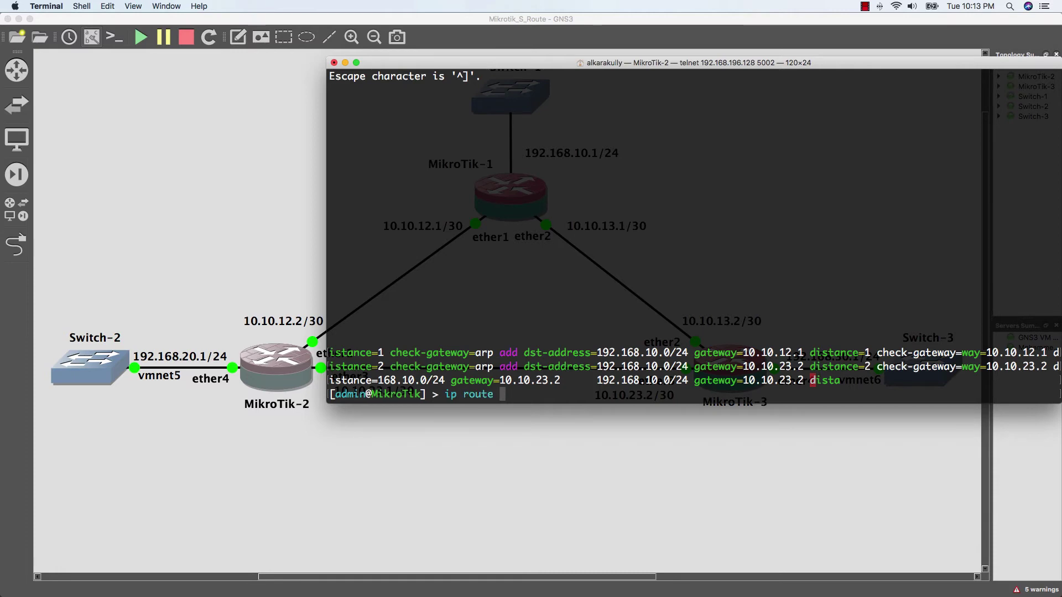
text(add dst-address=1)
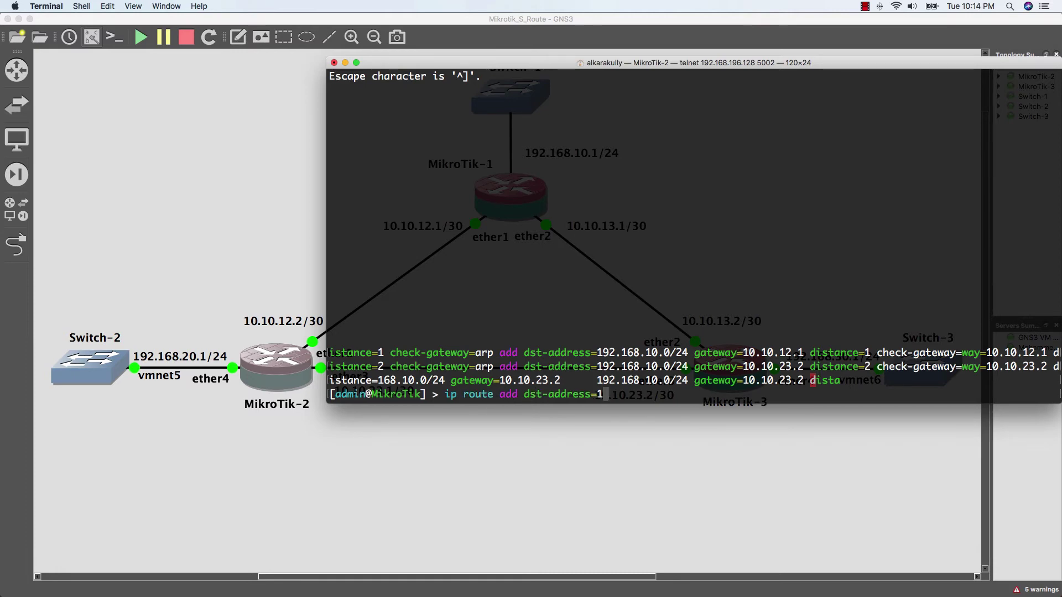
key(BackSpace)
text(10.10.13.)
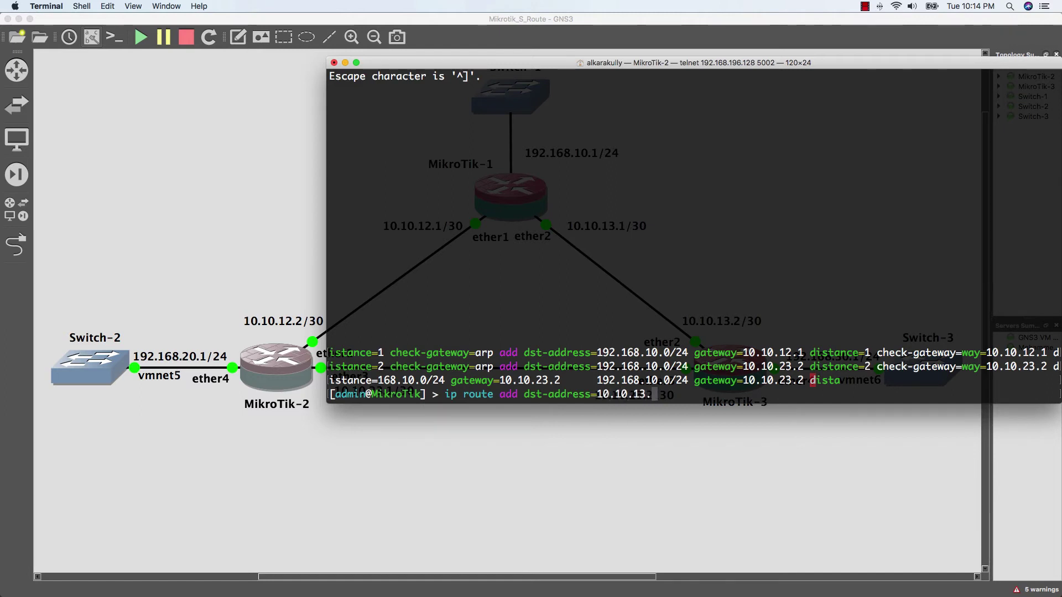
text(0/30 gateway=)
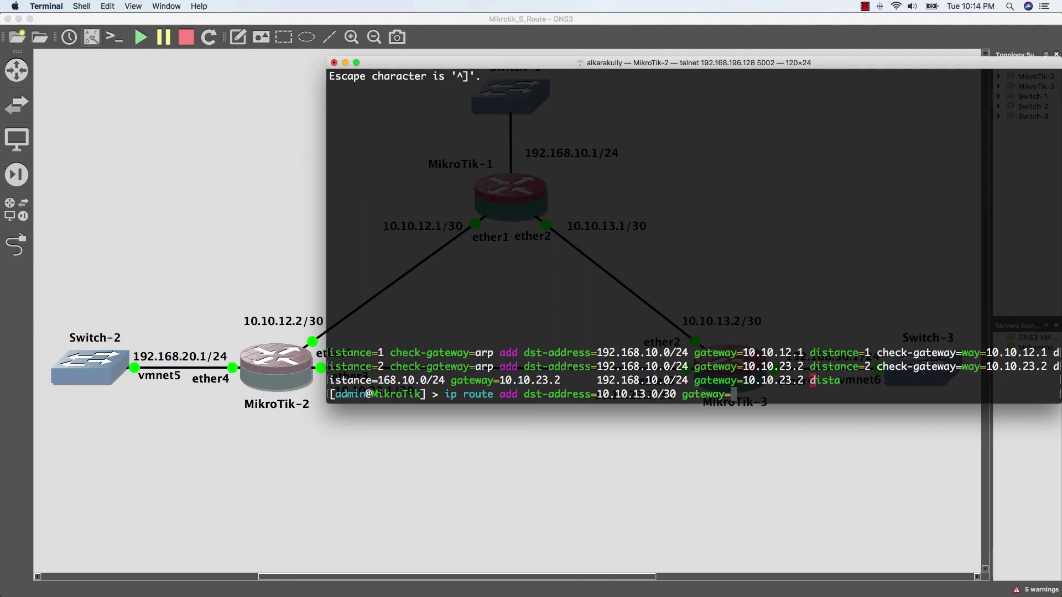
text(10.10.23.)
text(2 dist)
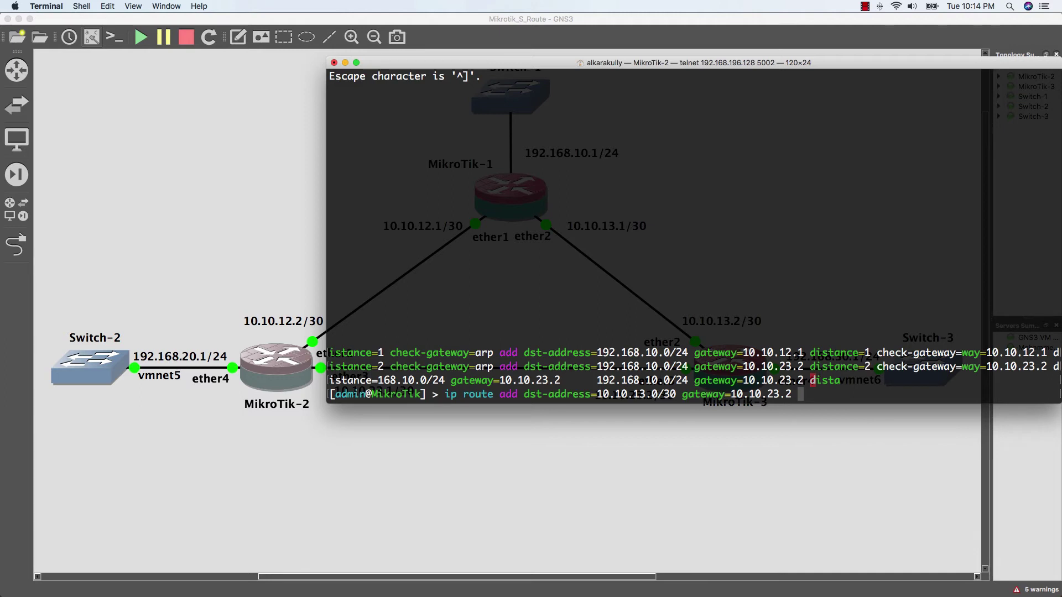
key(Return)
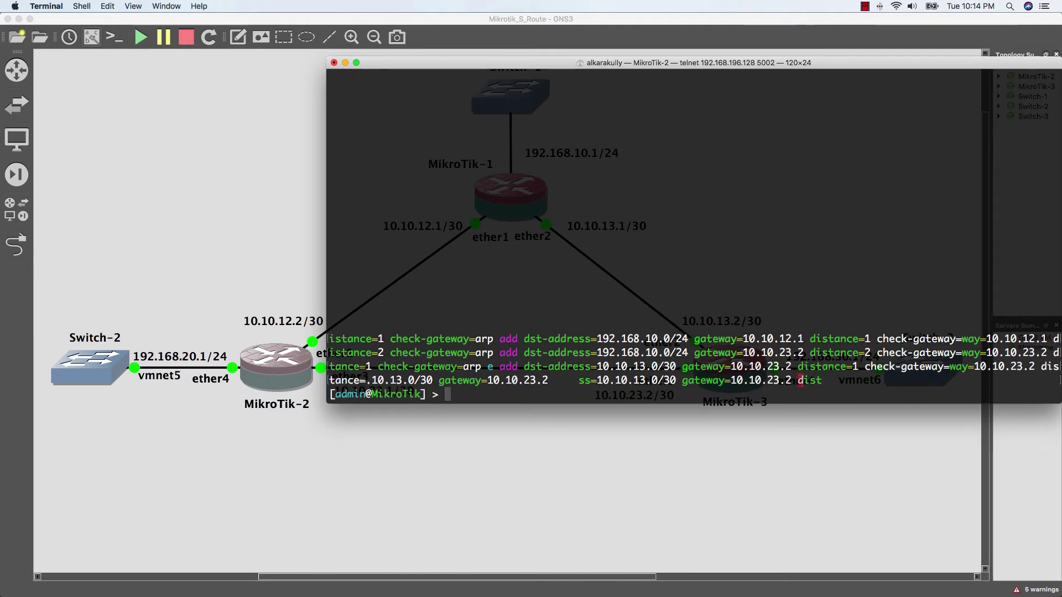
- Add a backup route on MikroTik-2 to 10.10.13.0/30 through gateway 10.10.12.1 with distance 2 and check-gateway=arp
text(ip ro)
text(ute add )
text(ds)
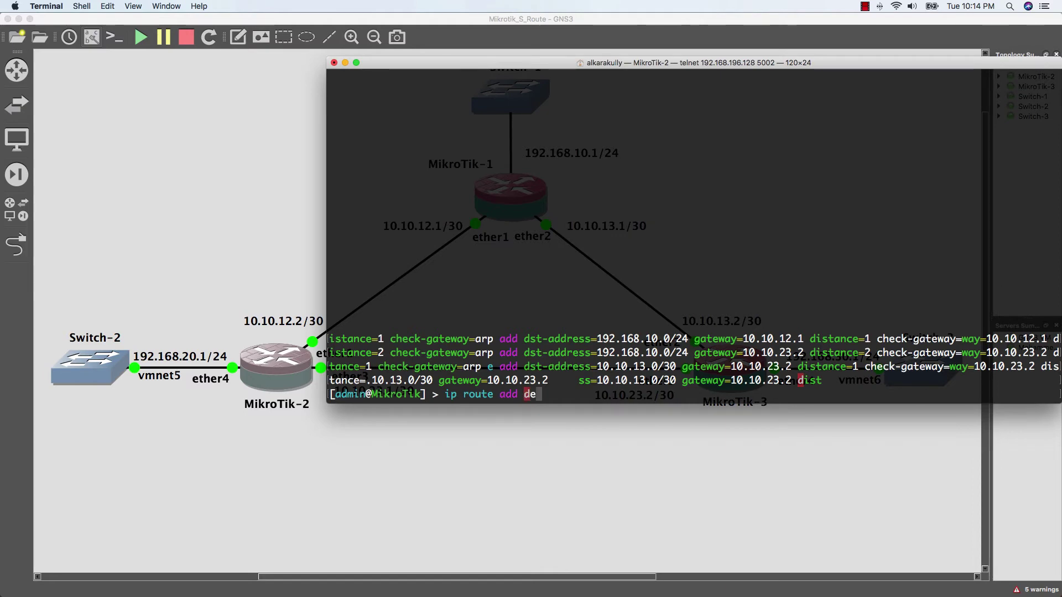
key(Tab)
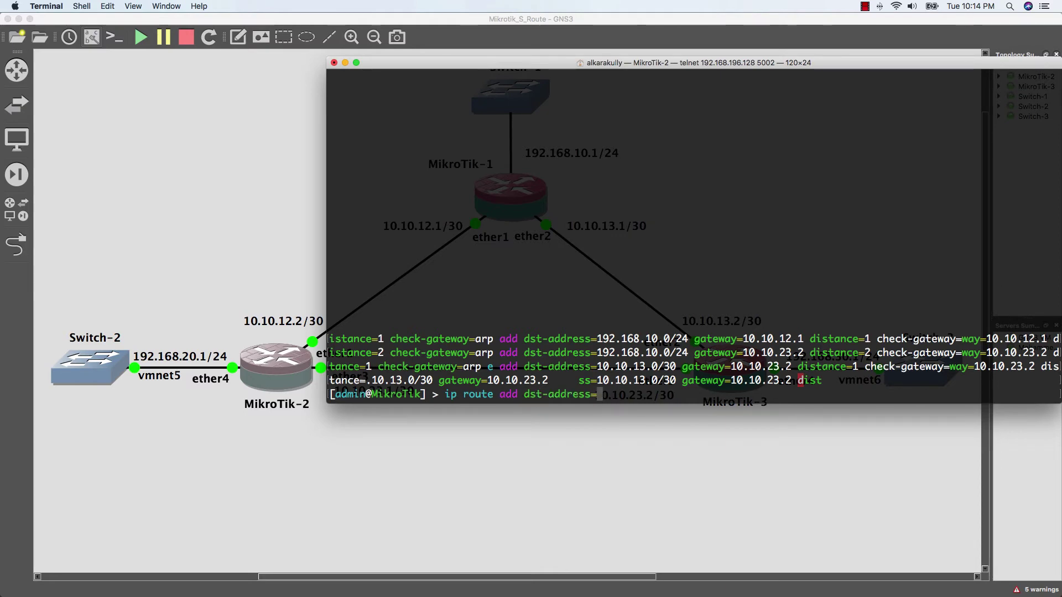
text(10.10.)
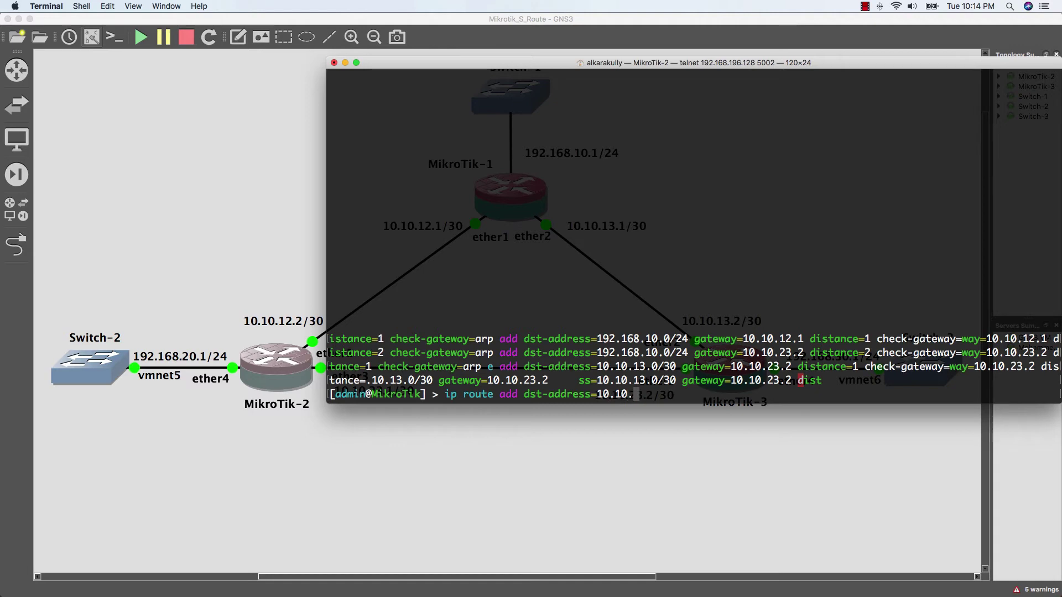
text(13.)
text(0/3)
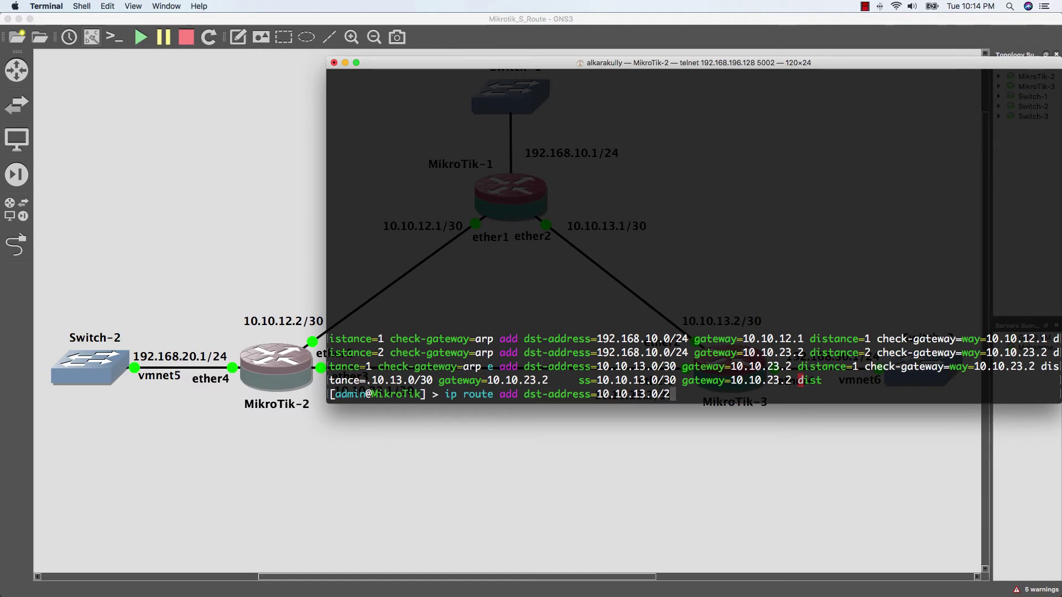
text(0 gateway=)
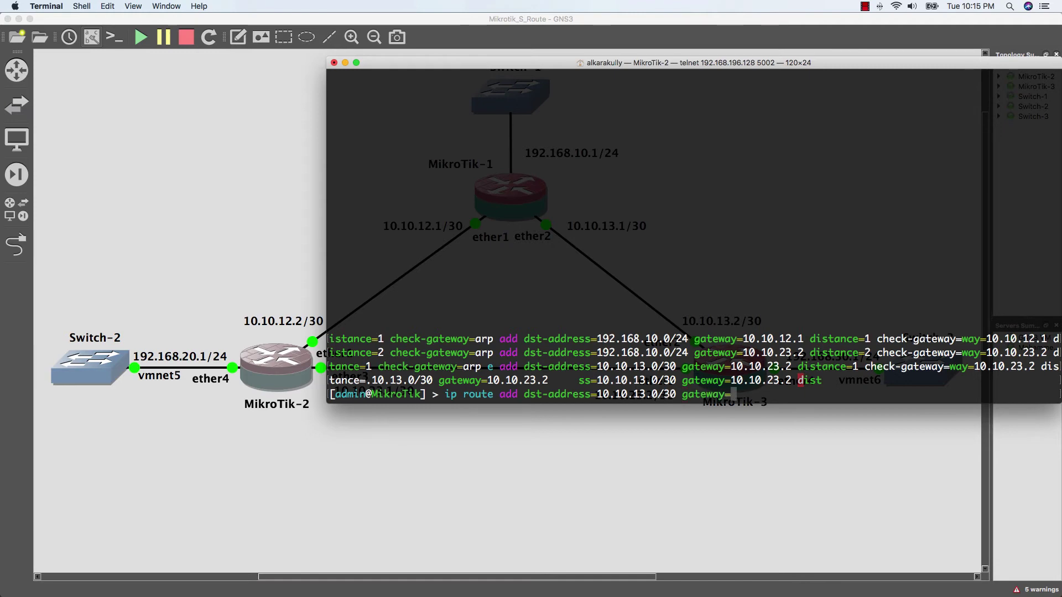
text(10.10.12.)
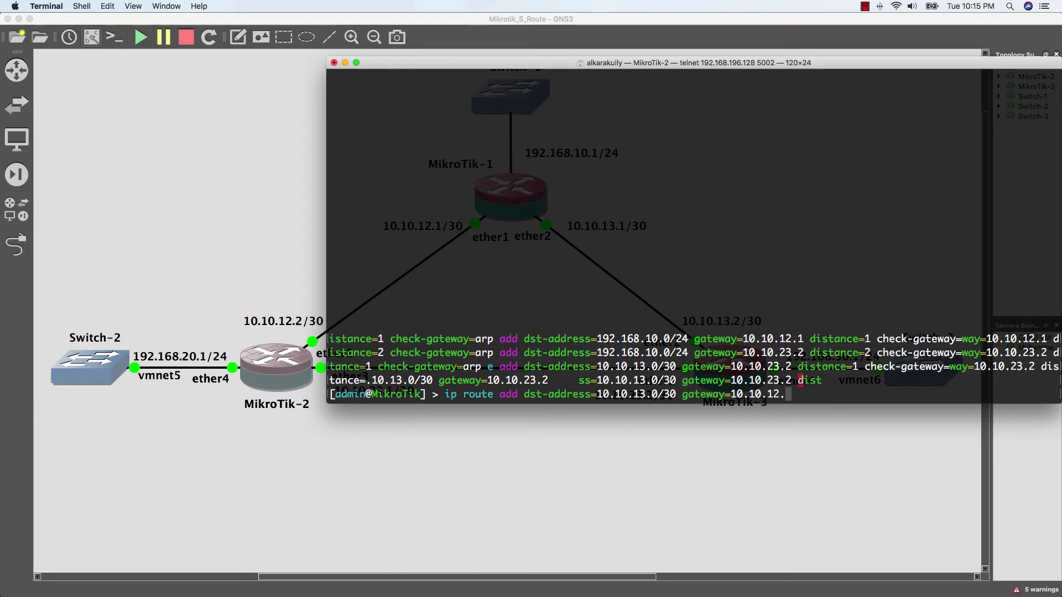
text(1 dis)
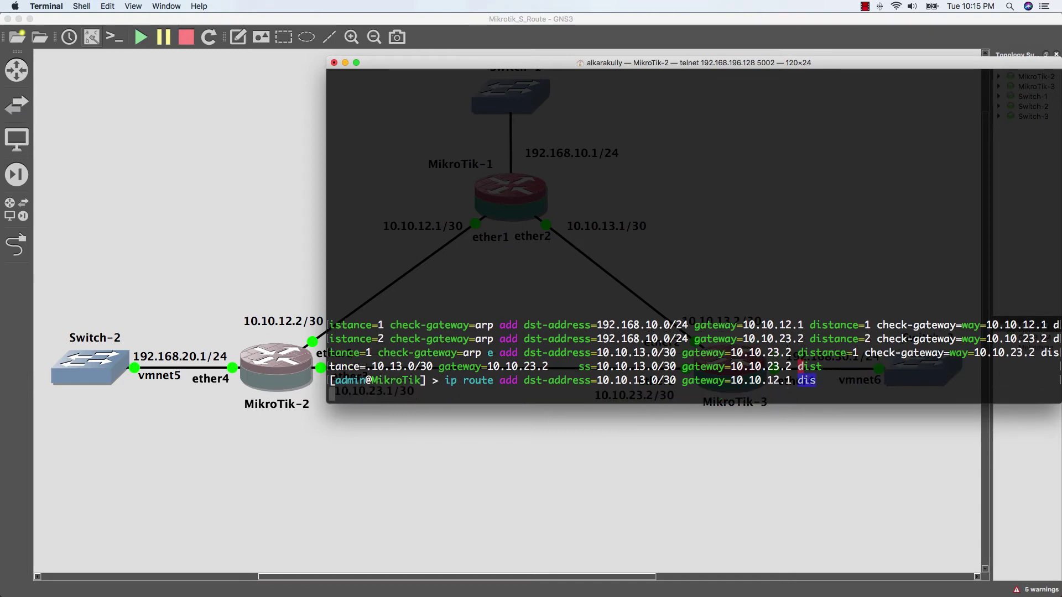
text(tance=2 )
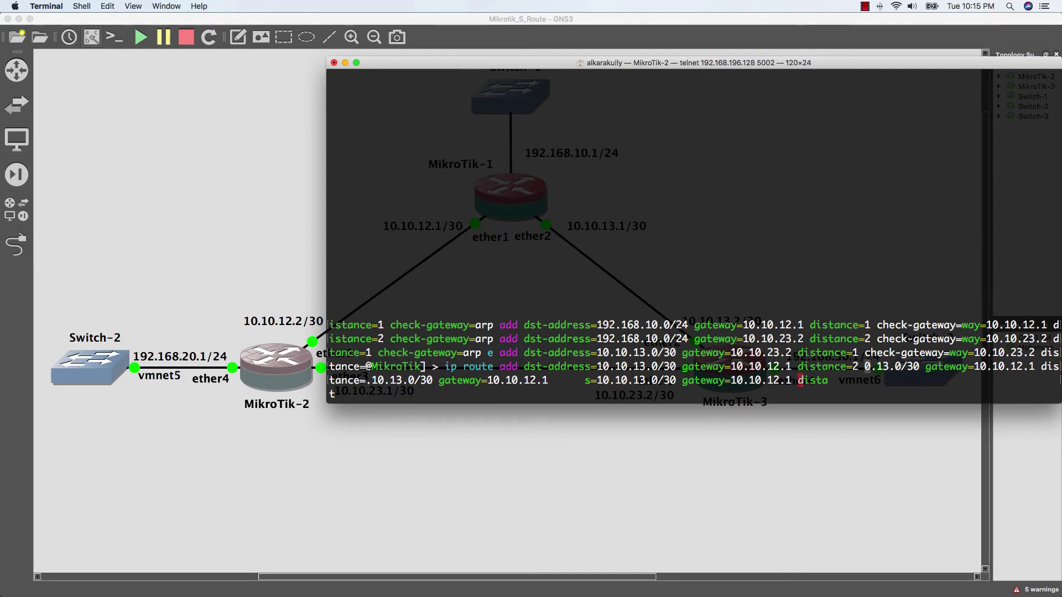
text(check-gateway=)
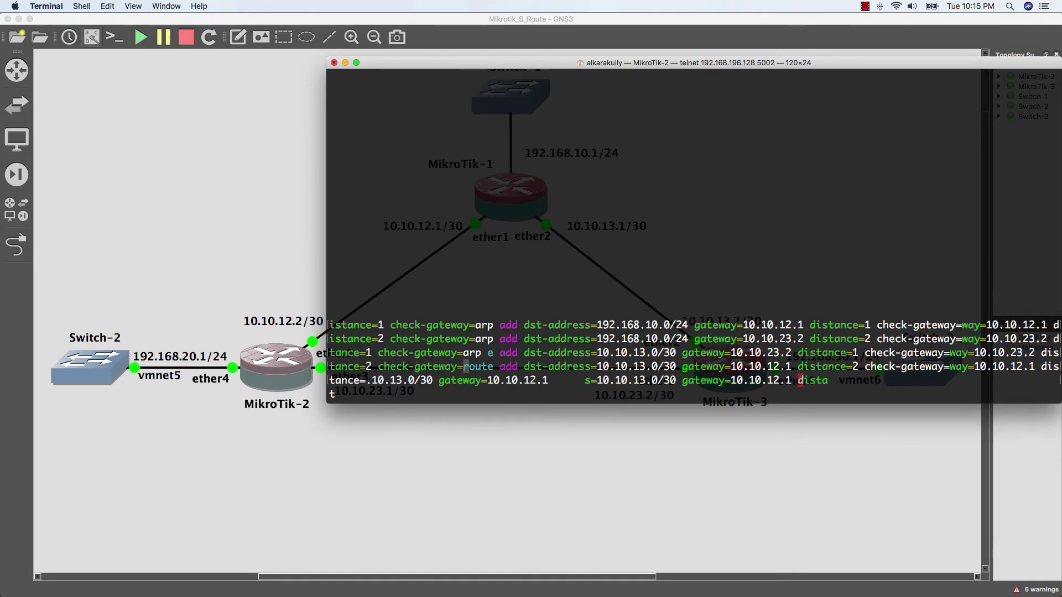
text(arp)
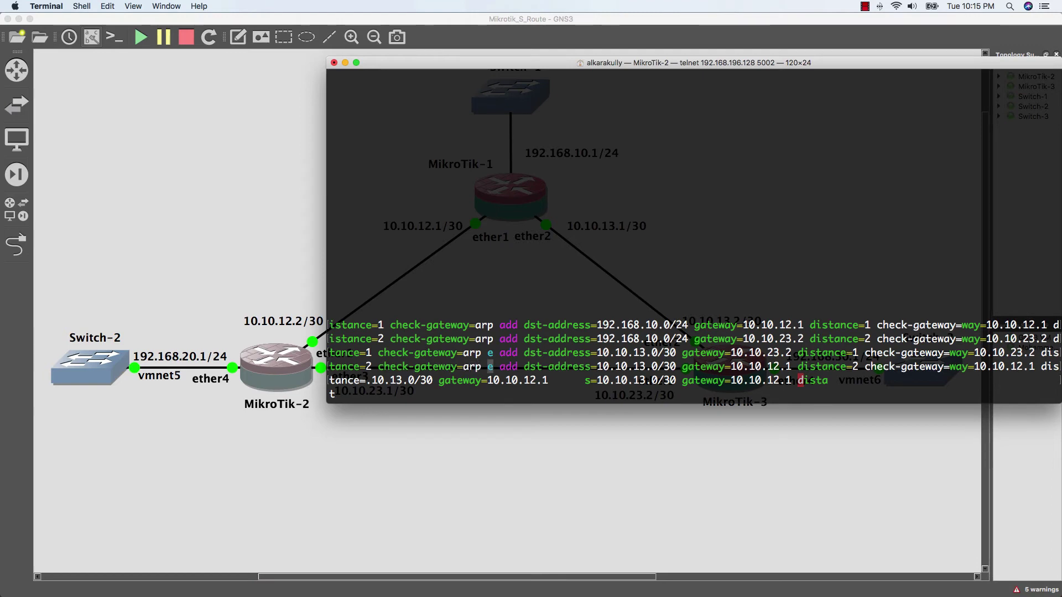
key(Return)
- Add a route on MikroTik-2 to 192.168.30.0/24 through gateway 10.10.23.2 with distance 1 and check-gateway=arp
text(ip route )
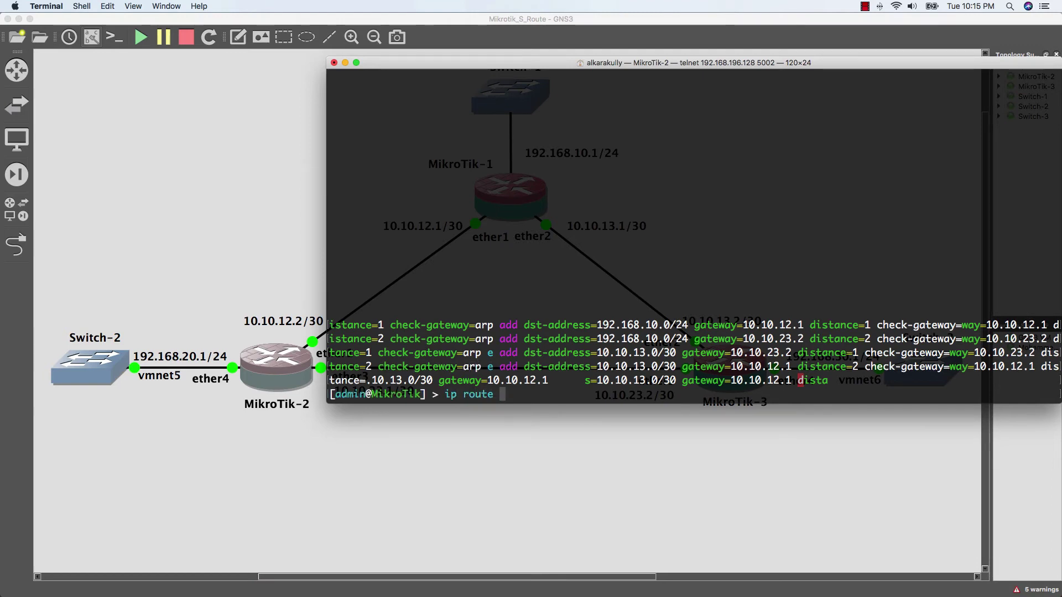
text(add dst-address=)
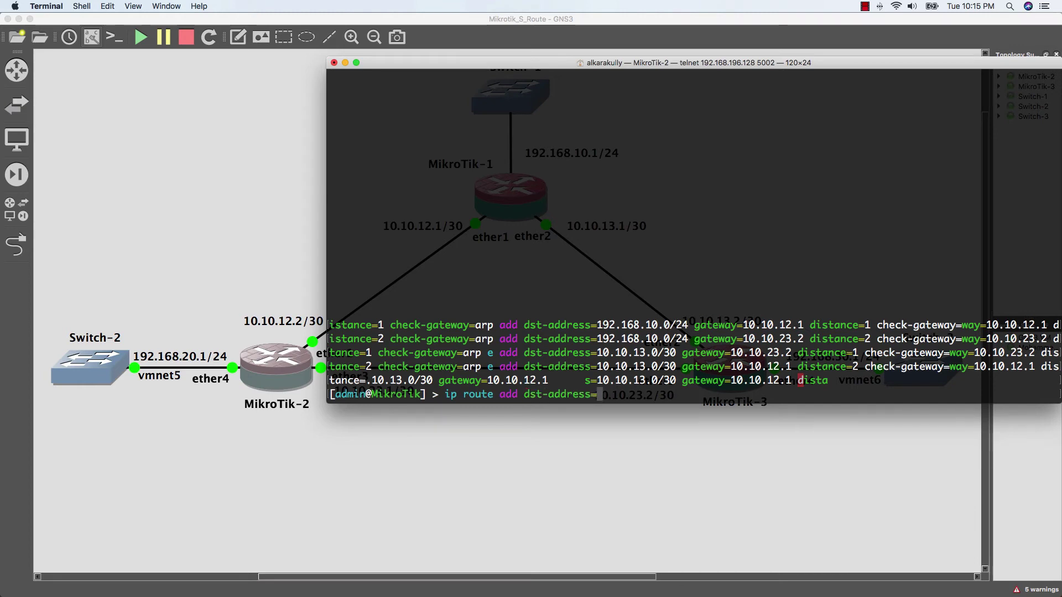
text(192.168.30)
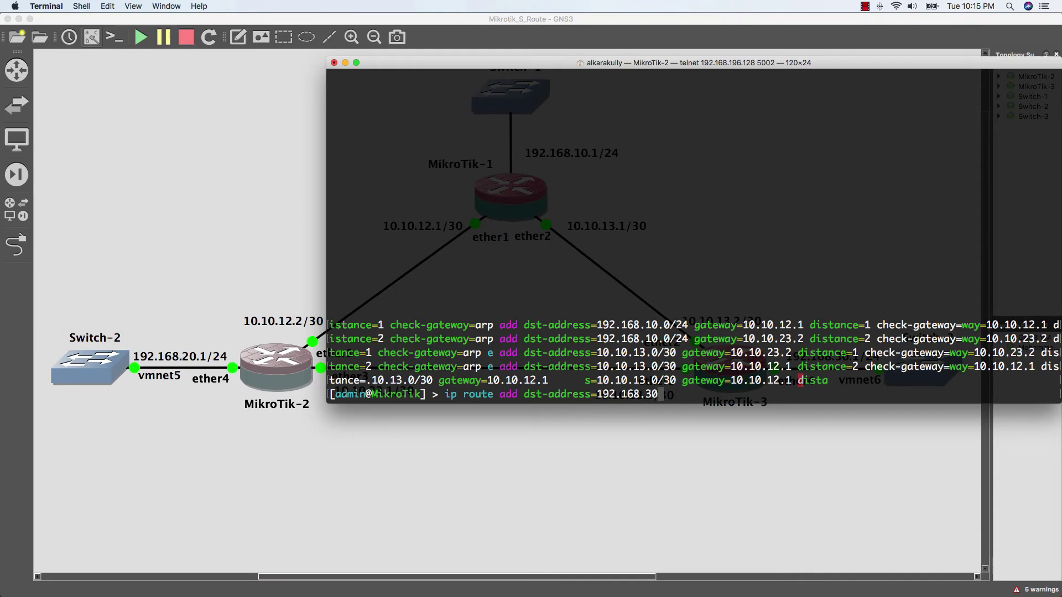
text(.0/)
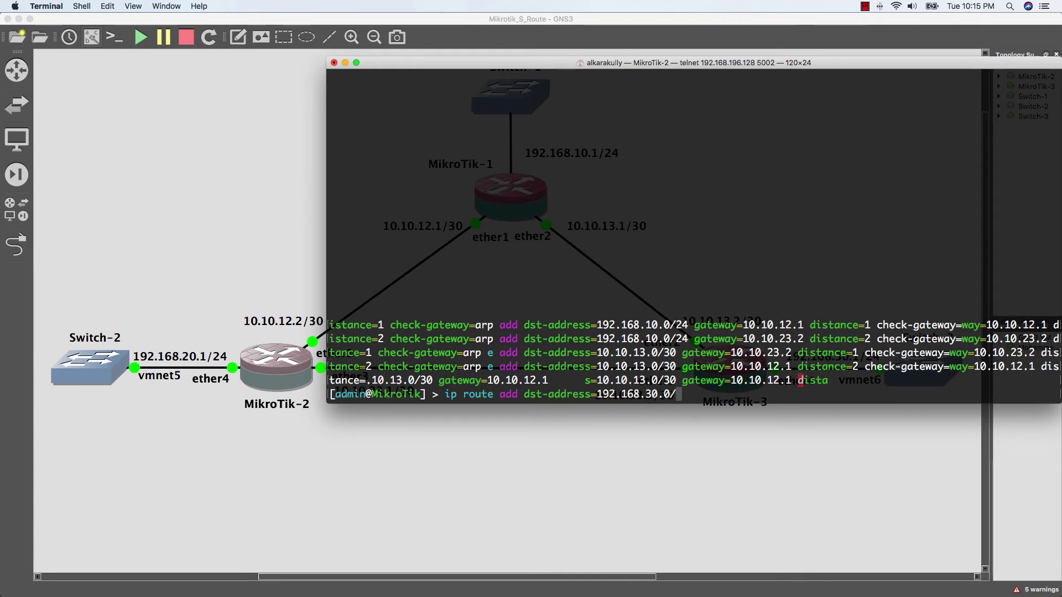
text(24 gateway=)
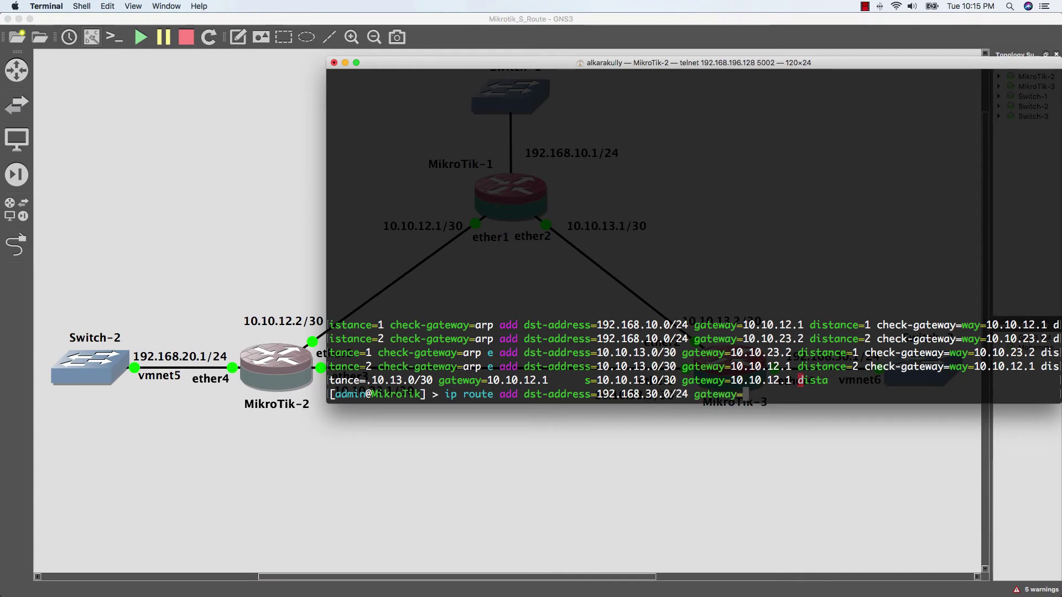
text(10.10)
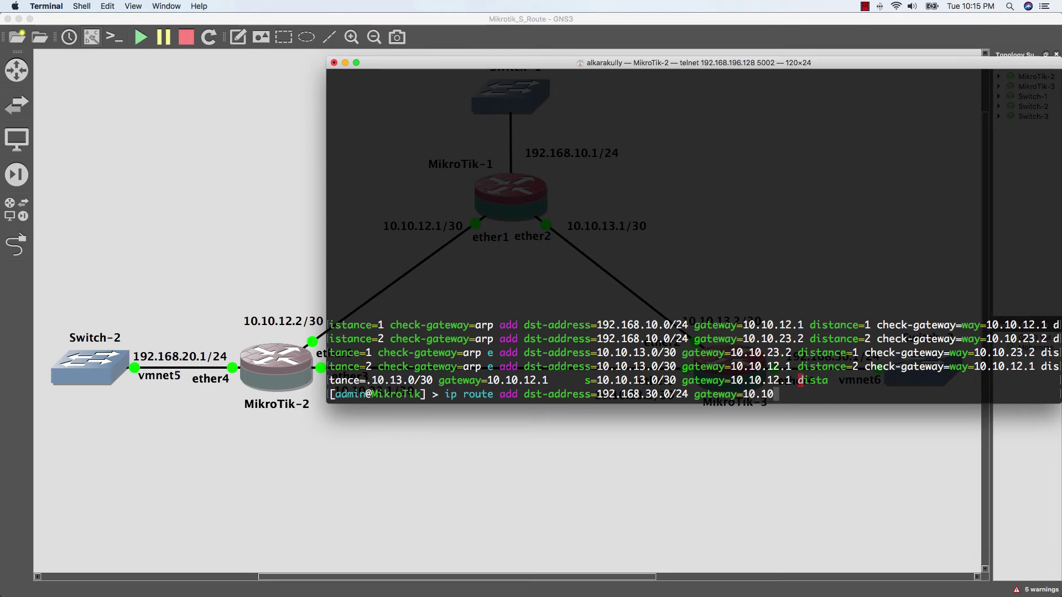
text(.23.2 )
text(dista)
key(Tab)
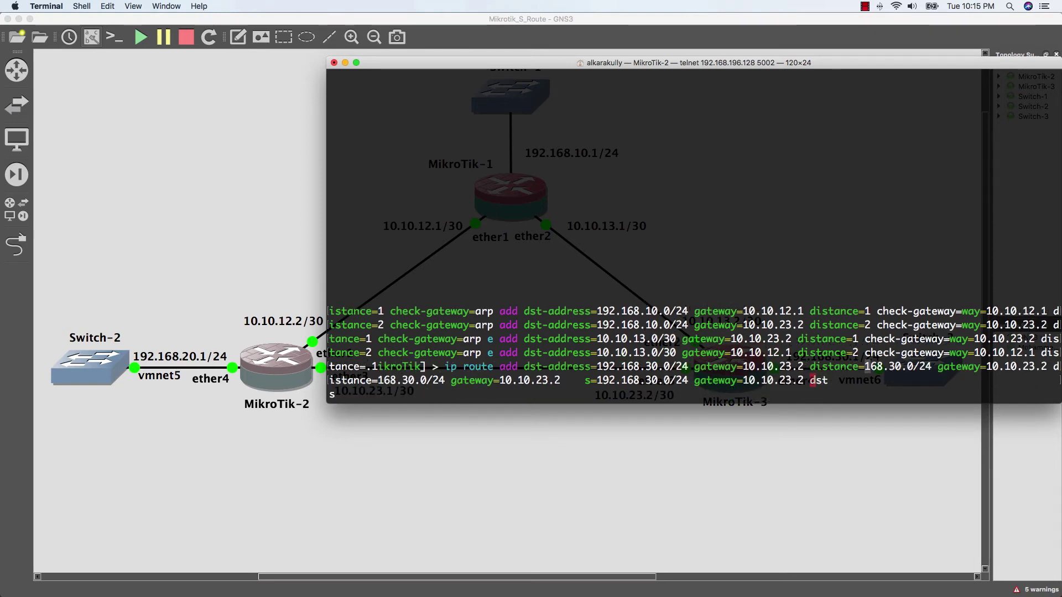
key(BackSpace)
key(BackSpace)
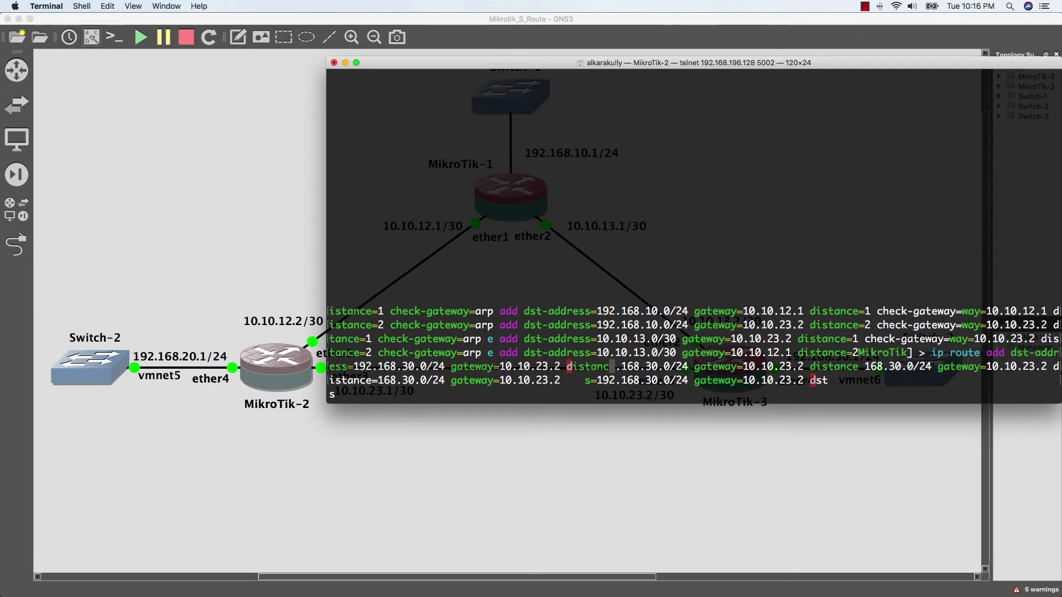
text(e=)
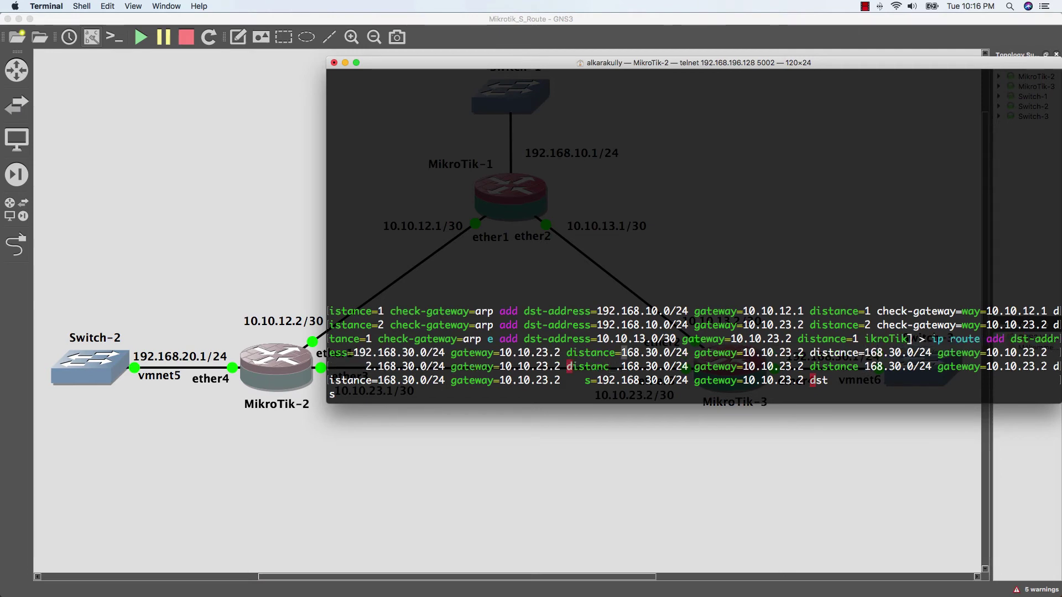
text(10.10.23.2 distance=1 check-gateway=a)
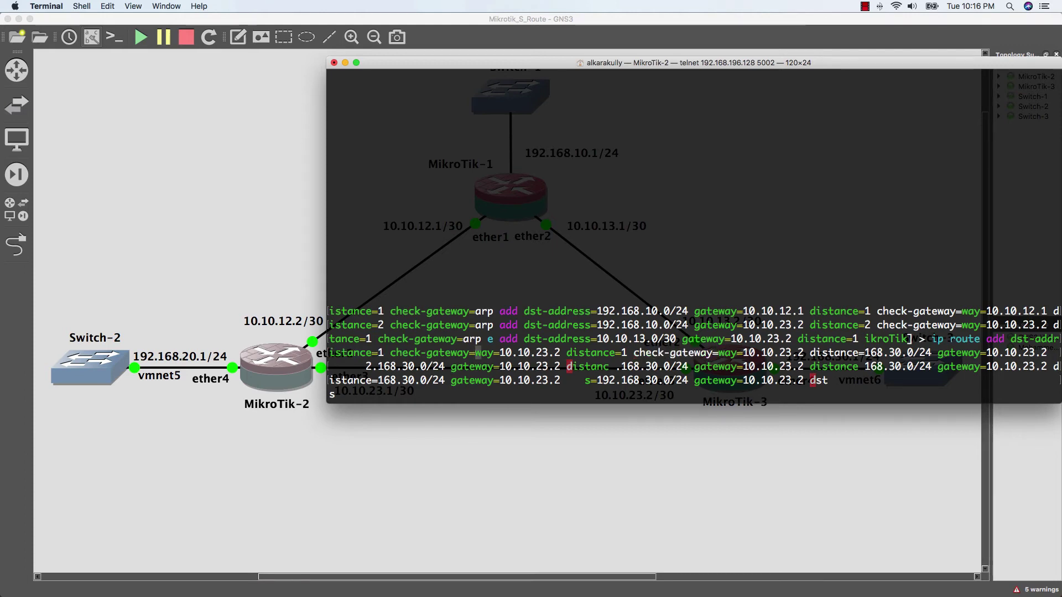
text(rp)
key(Return)
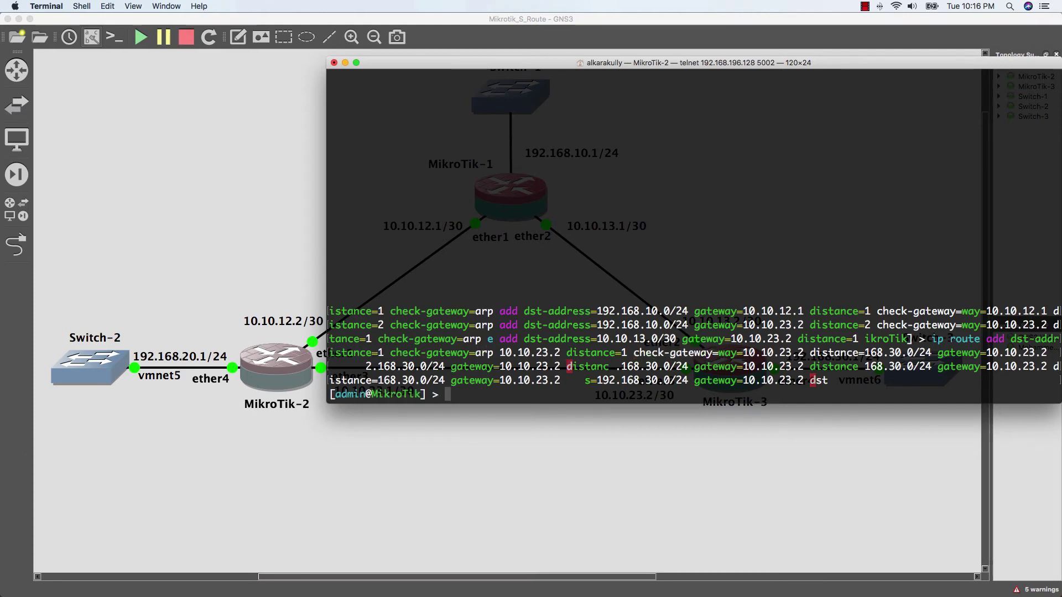
- Add a backup route on MikroTik-2 to 192.168.30.0/24 through gateway 10.10.12.1 with distance 2 and check-gateway=arp
text(ip route )
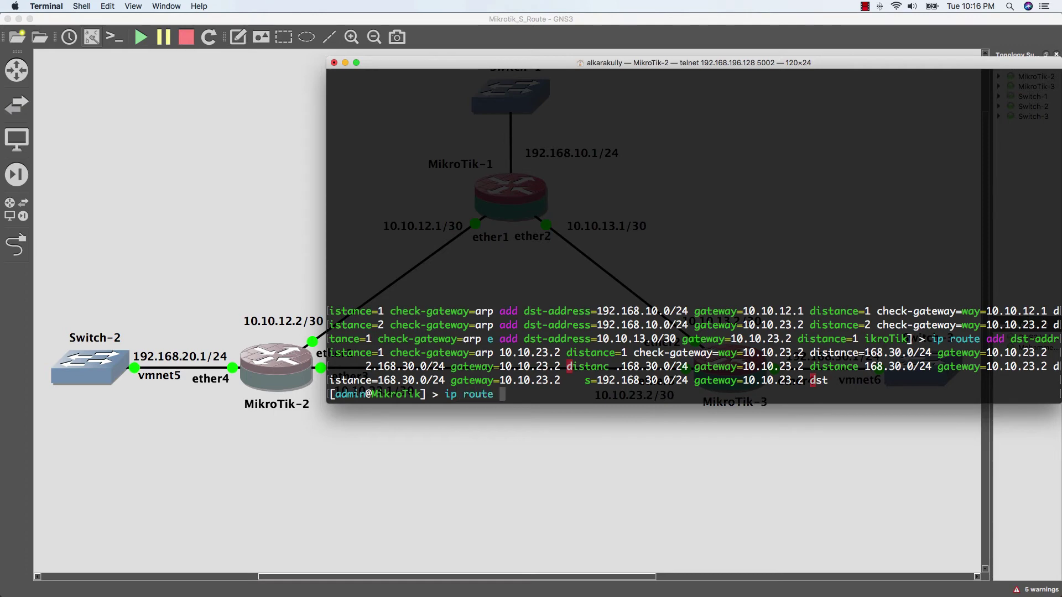
text(add ds)
key(Tab)
text(19)
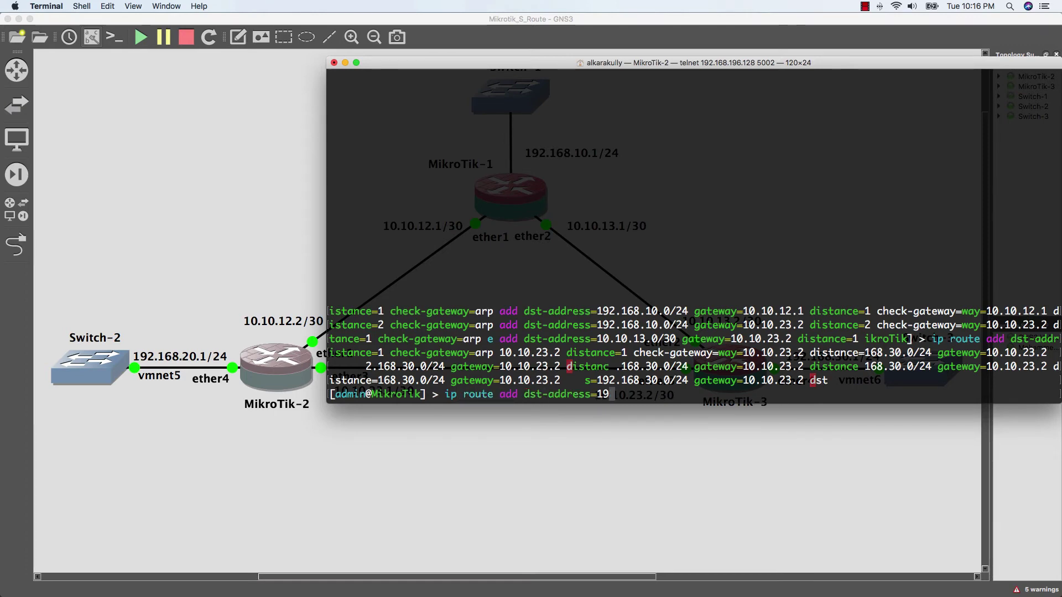
text(2.168)
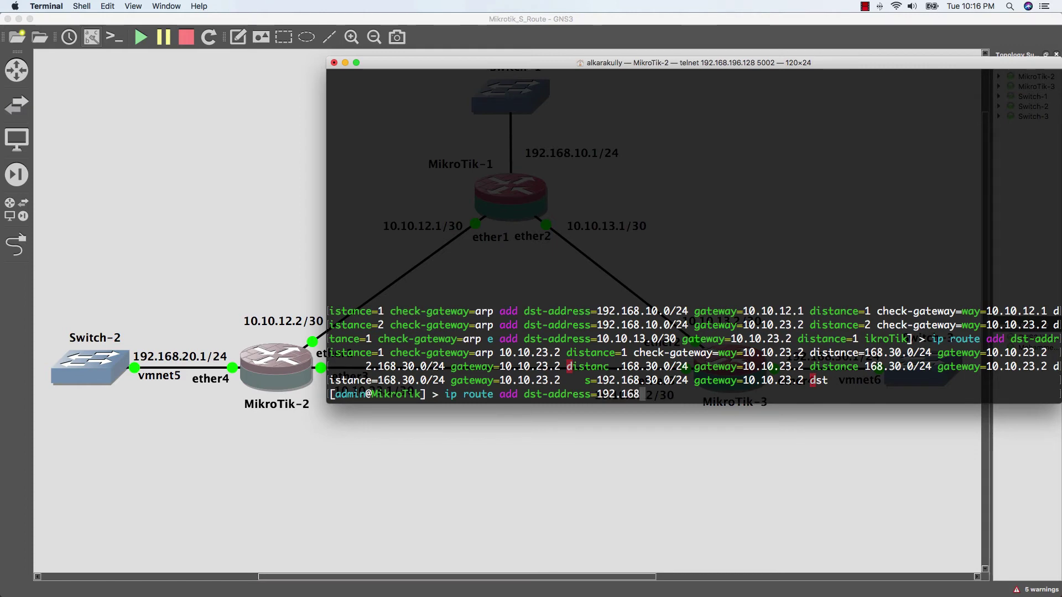
text(.30.0/24)
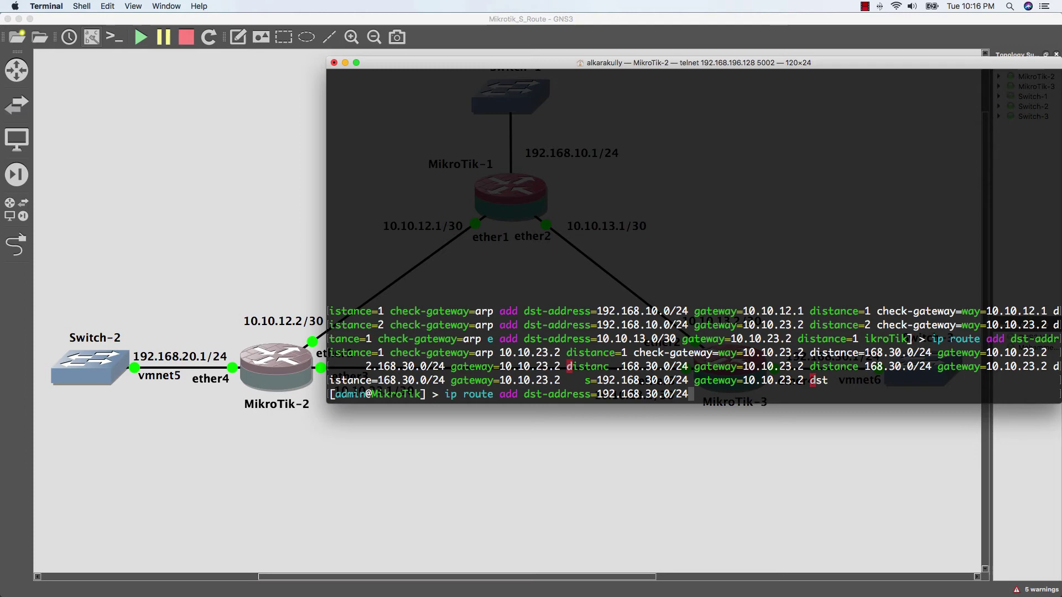
text( gateway=)
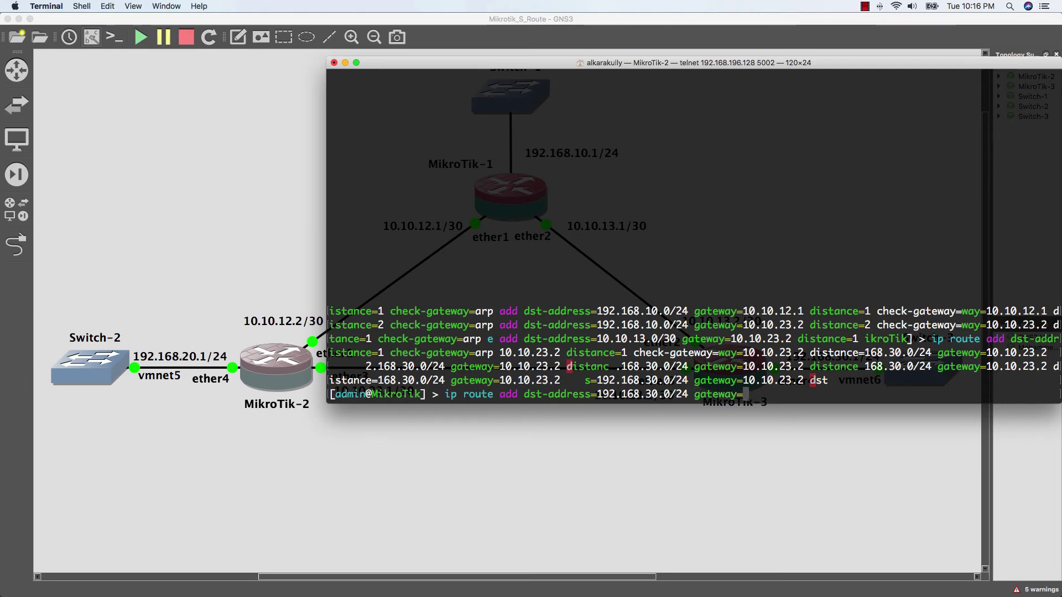
text(10.10)
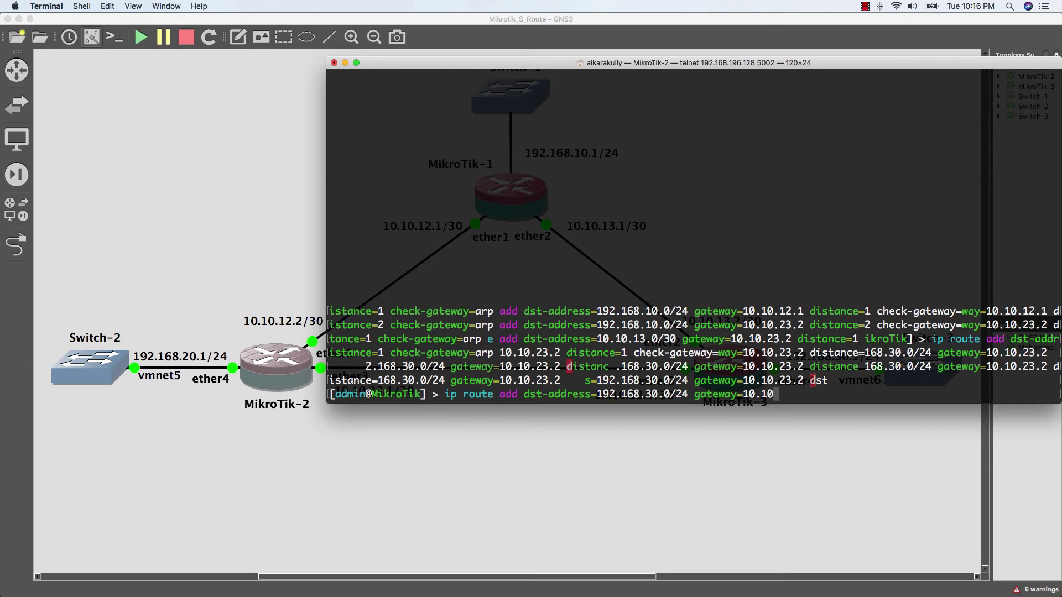
text(.12.1)
key(Return)
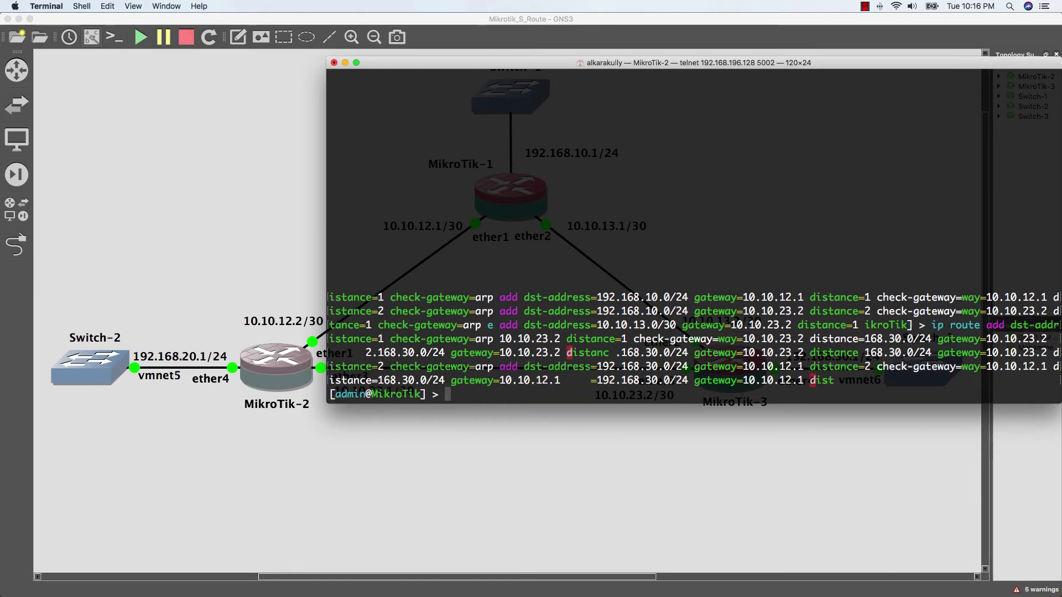
- Export MikroTik-2's IP route configuration and review the static route entries with their distances and gateways
key(Return)
key(Return)
key(Return)
key(Return)
key(Return)
key(Return)
key(Return)
key(Return)
key(Return)
key(Return)
key(Return)
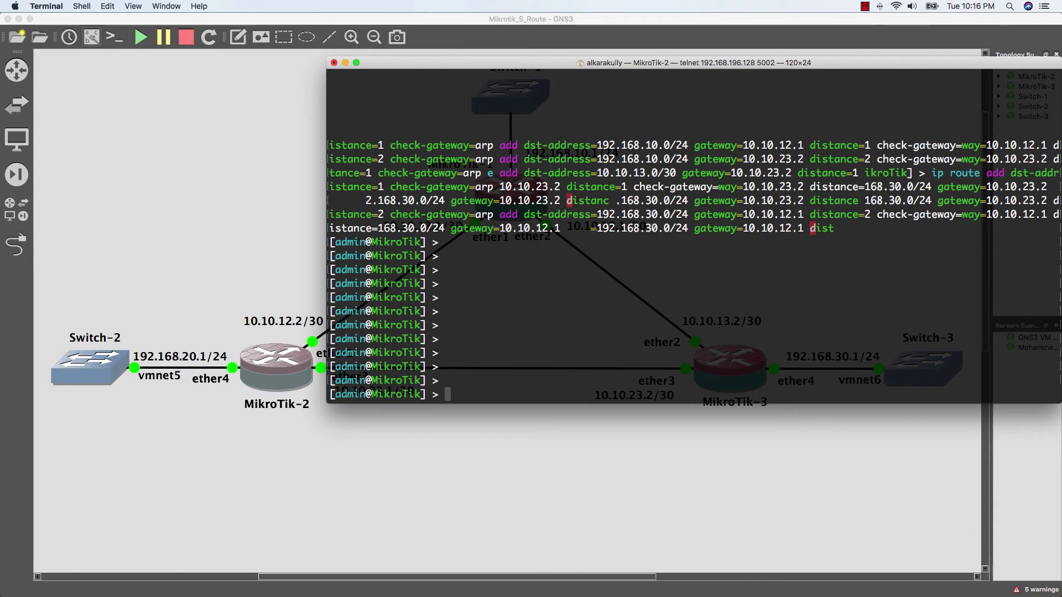
text(i)
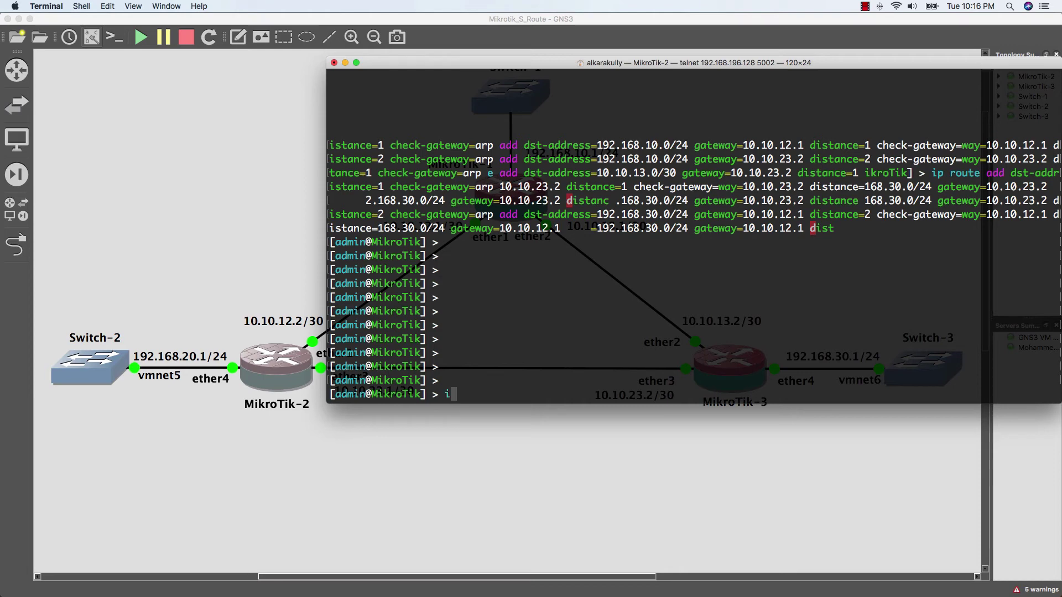
text(p route export)
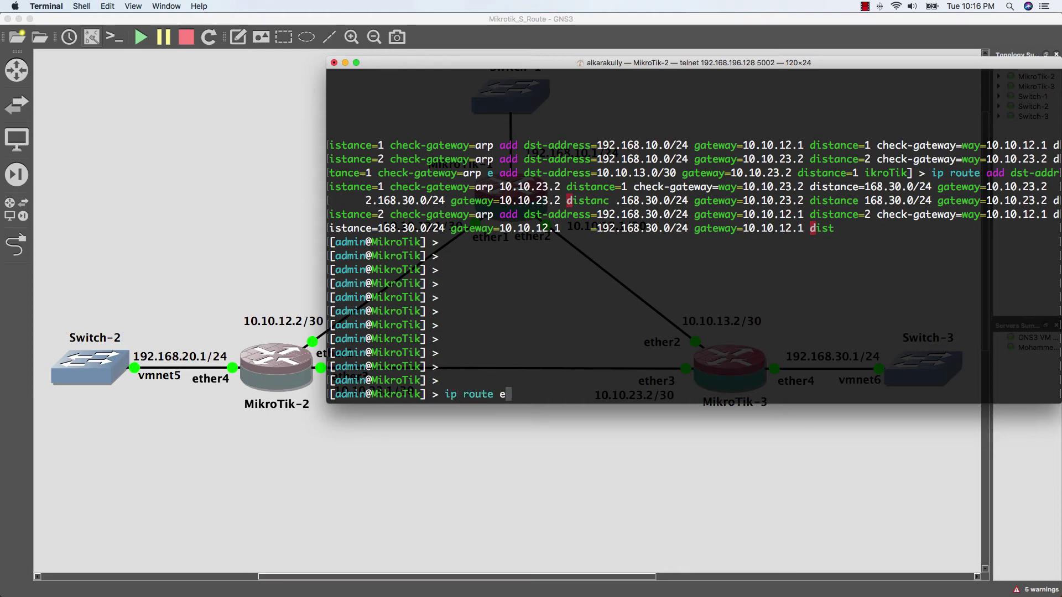
key(Return)
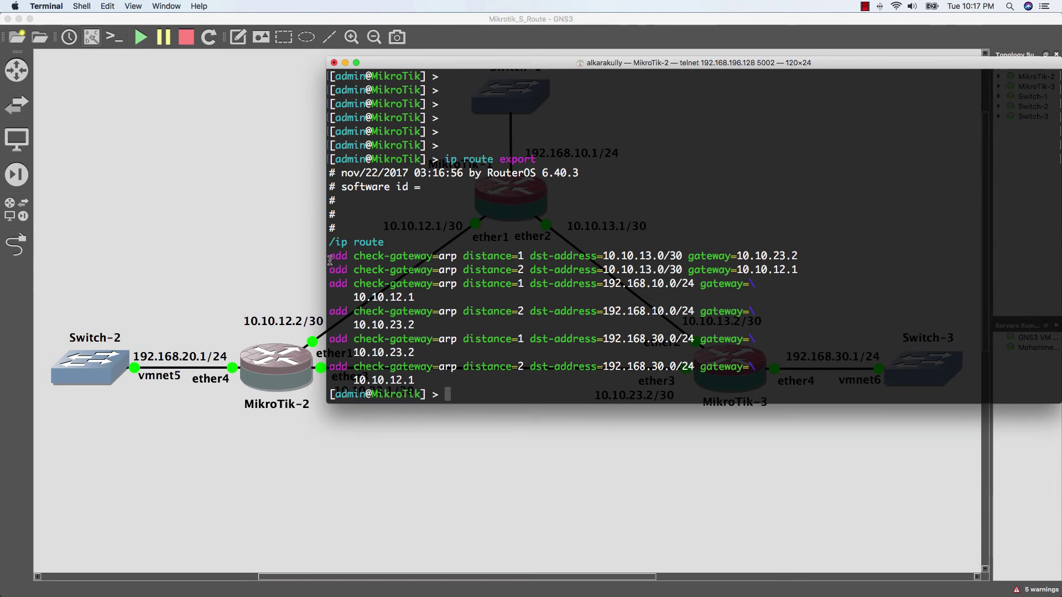
drag(330, 257, 749, 384)
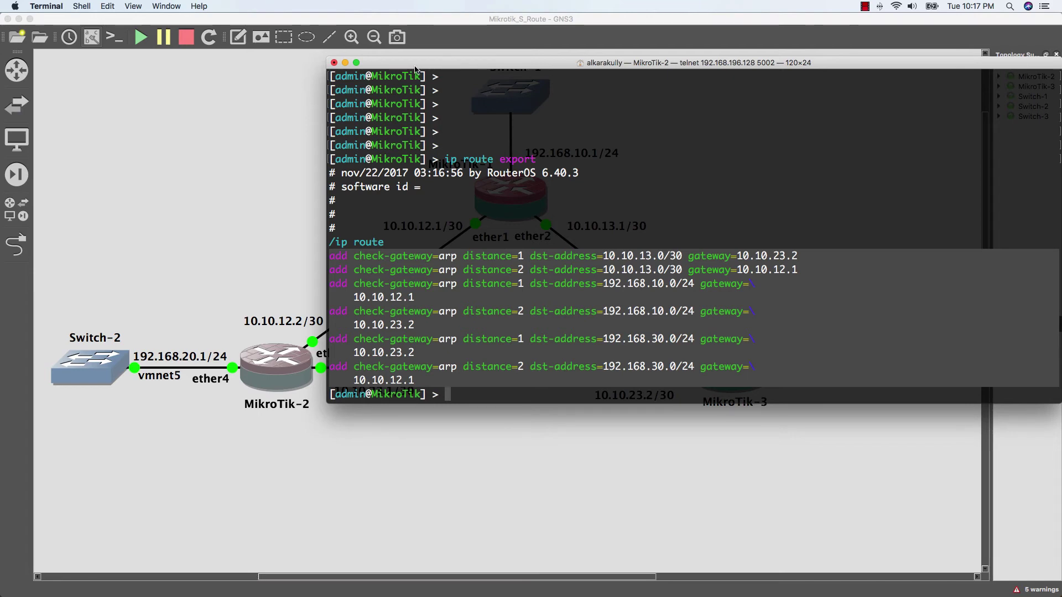
- Close MikroTik-2's console and open the console of MikroTik-3 at its command prompt
click(334, 63)
click(762, 128)
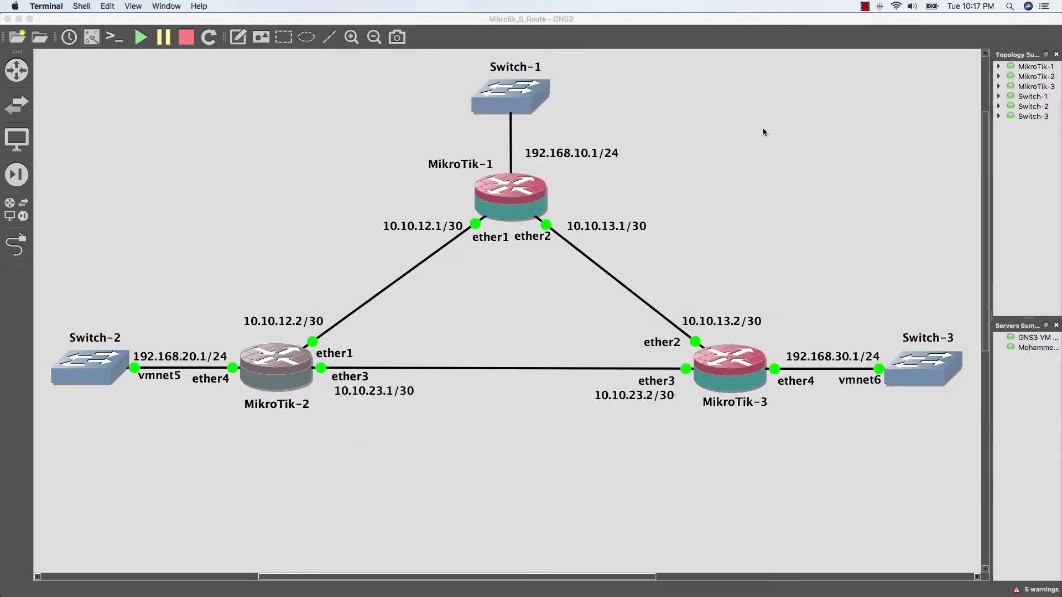
double_click(723, 374)
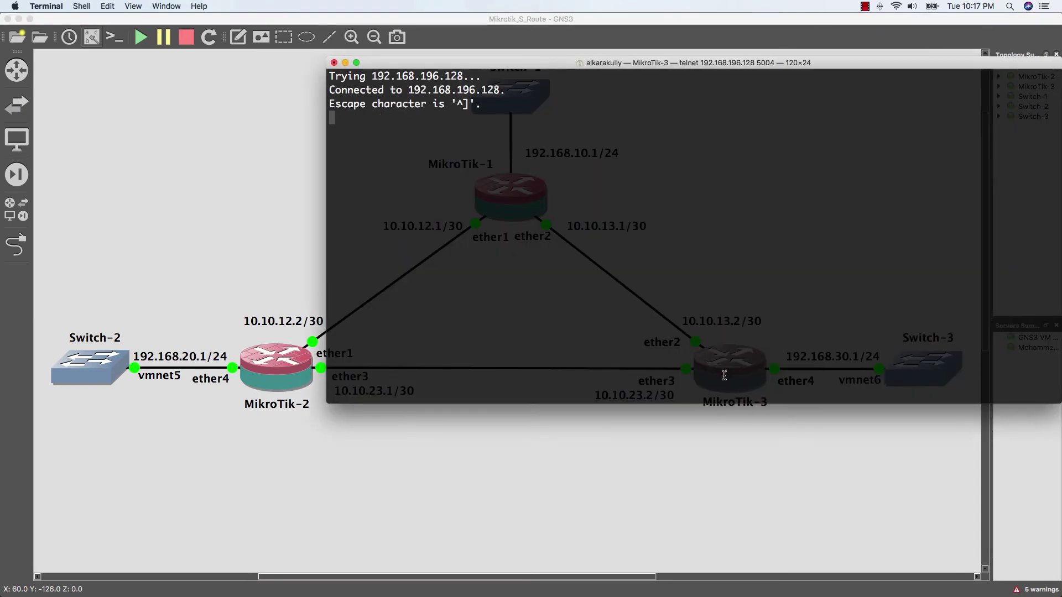
key(Return)
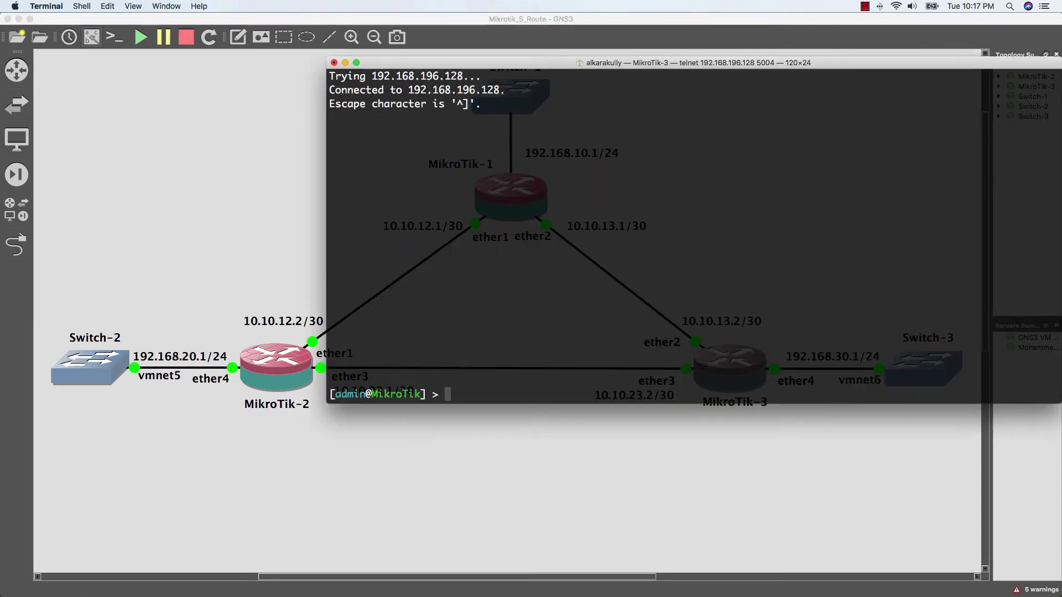
- Add a route on MikroTik-3 to 192.168.10.0/24 through gateway 10.10.13.1 with distance 1 and check-gateway=arp
text(ip route add ds)
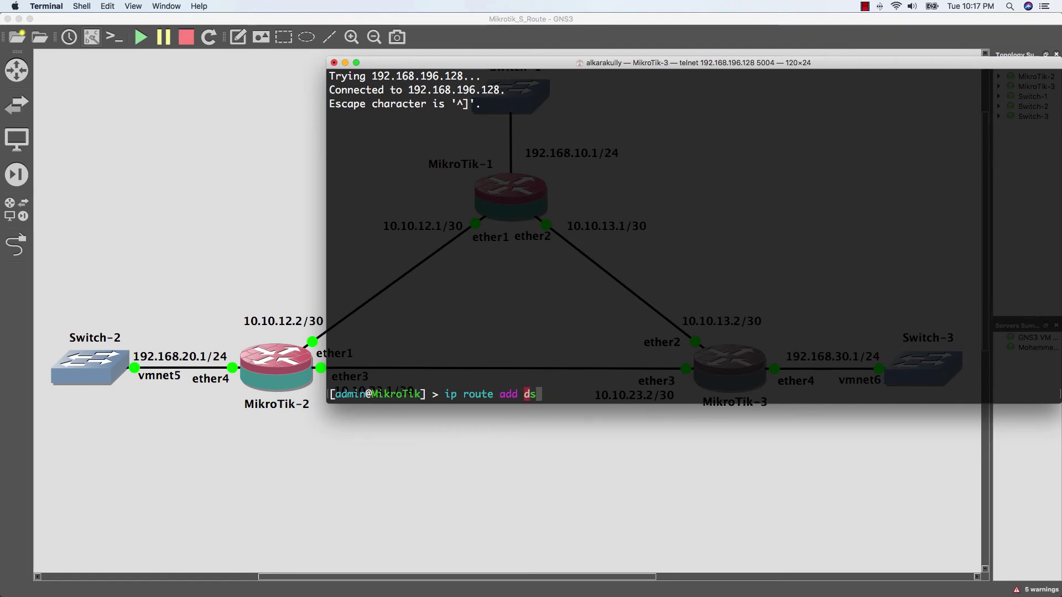
key(Tab)
text(192)
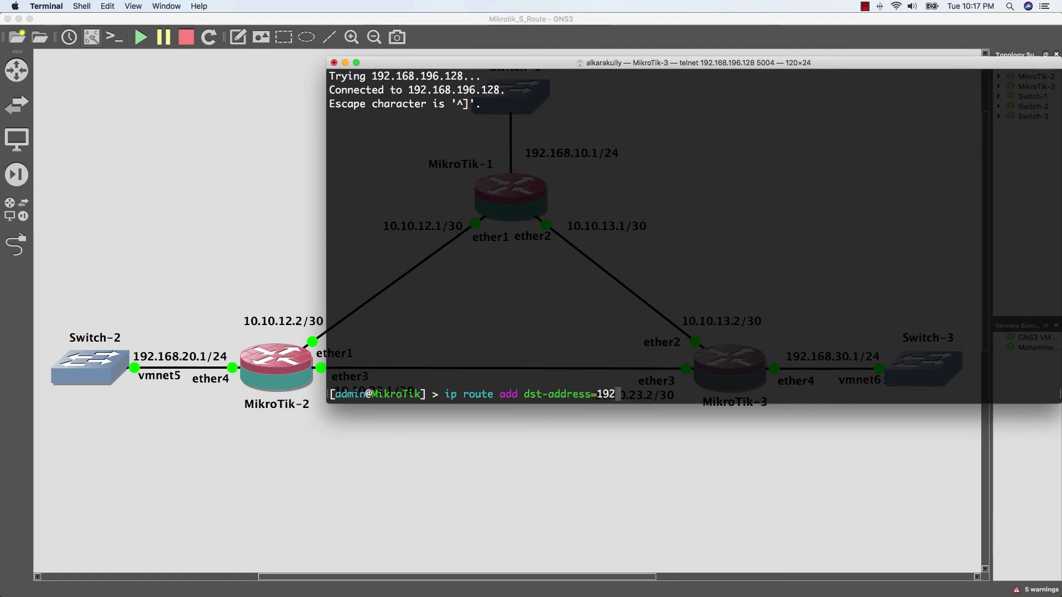
text(.168.10)
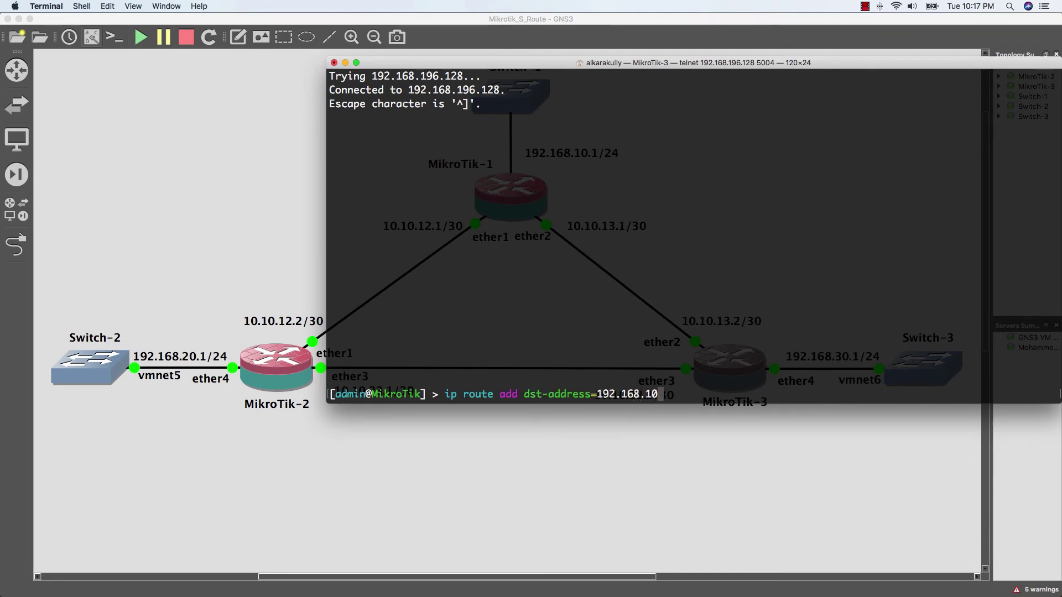
text(.0)
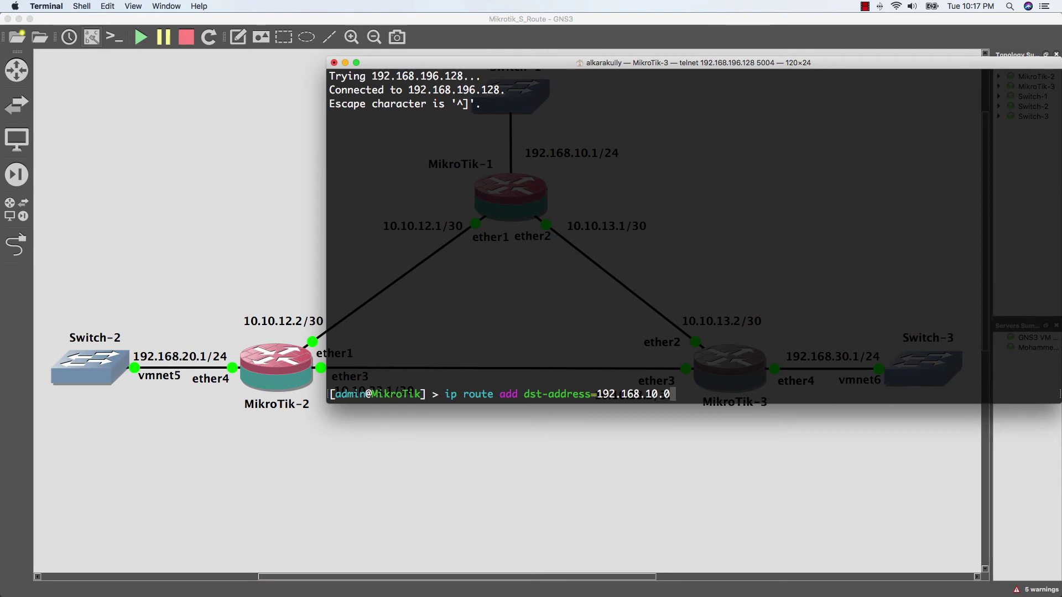
text(/24 gateway=10.10.)
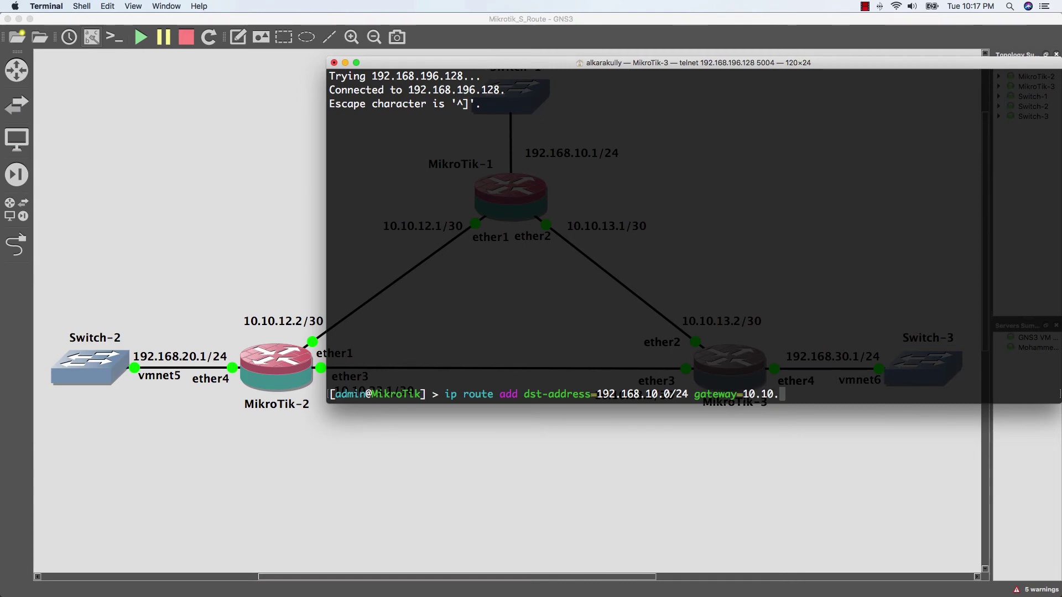
text(13.1)
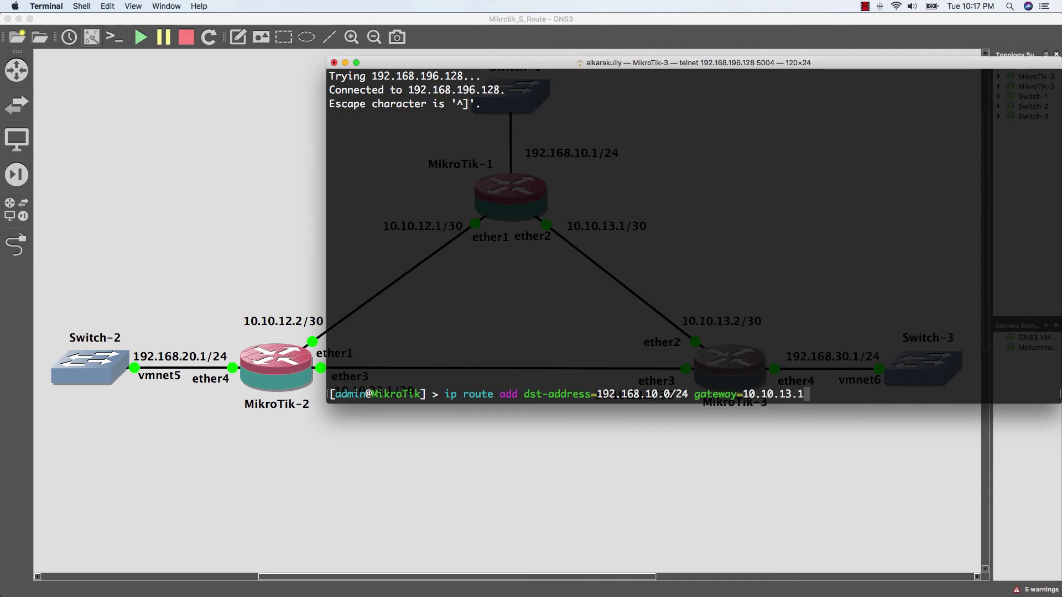
text( distance=168.10.0/24 gateway=10.10.13.1 d)
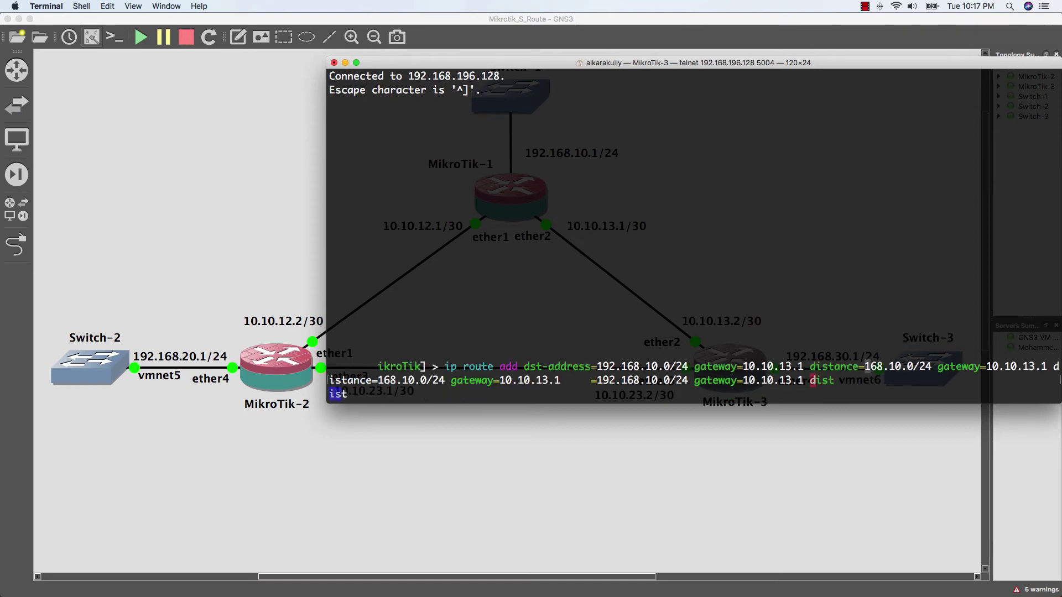
text(1 check-gateway=)
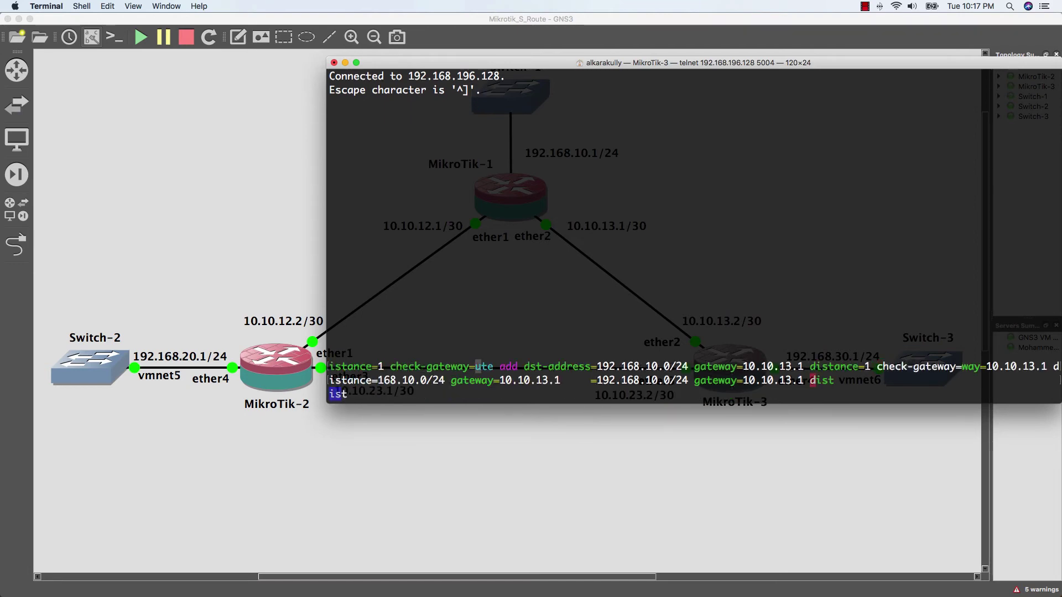
text(arp)
key(Return)
- Add a backup route on MikroTik-3 to 192.168.10.0/24 through gateway 10.10.23.1 with distance 2 and check-gateway=arp
text(ip)
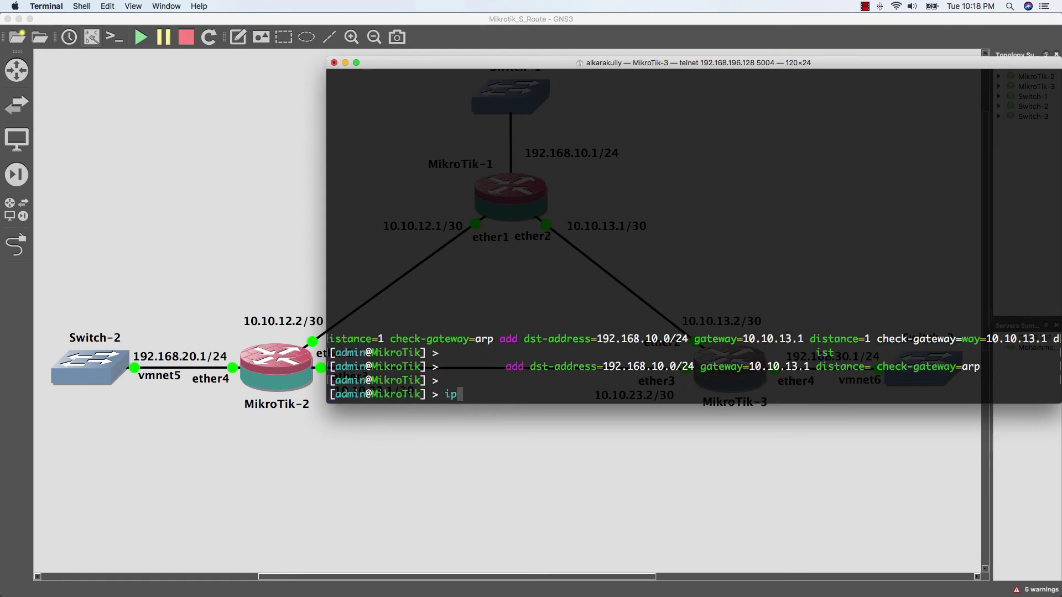
text( route add dst)
key(Tab)
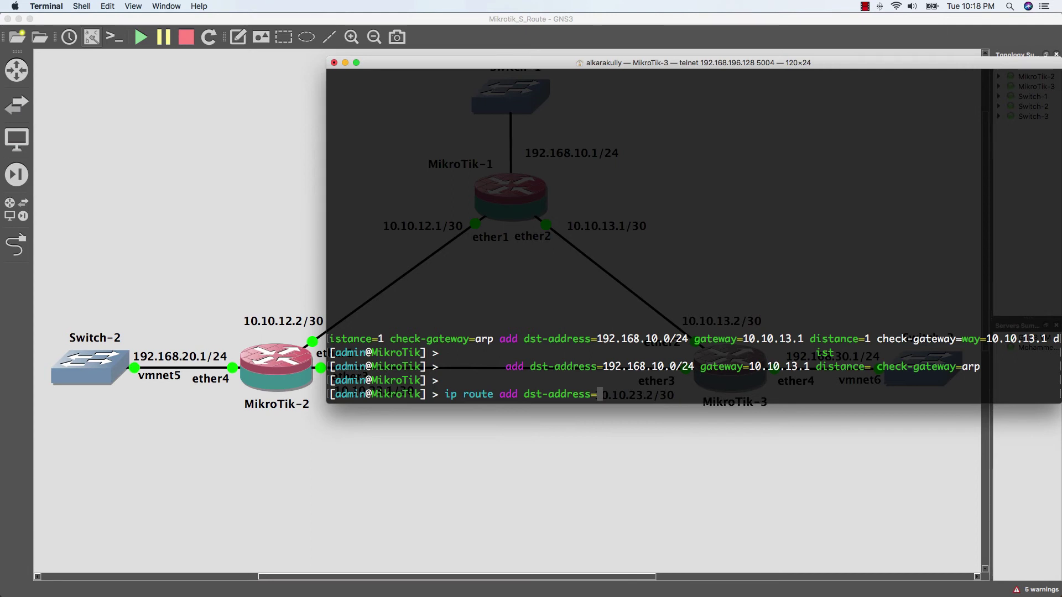
text(192.168.10.)
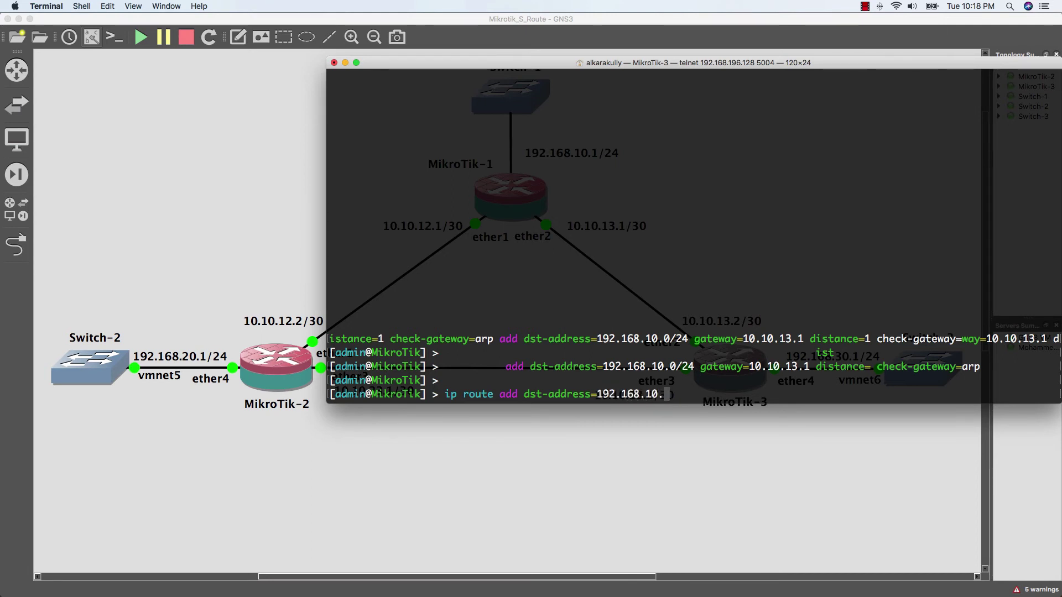
text(0)
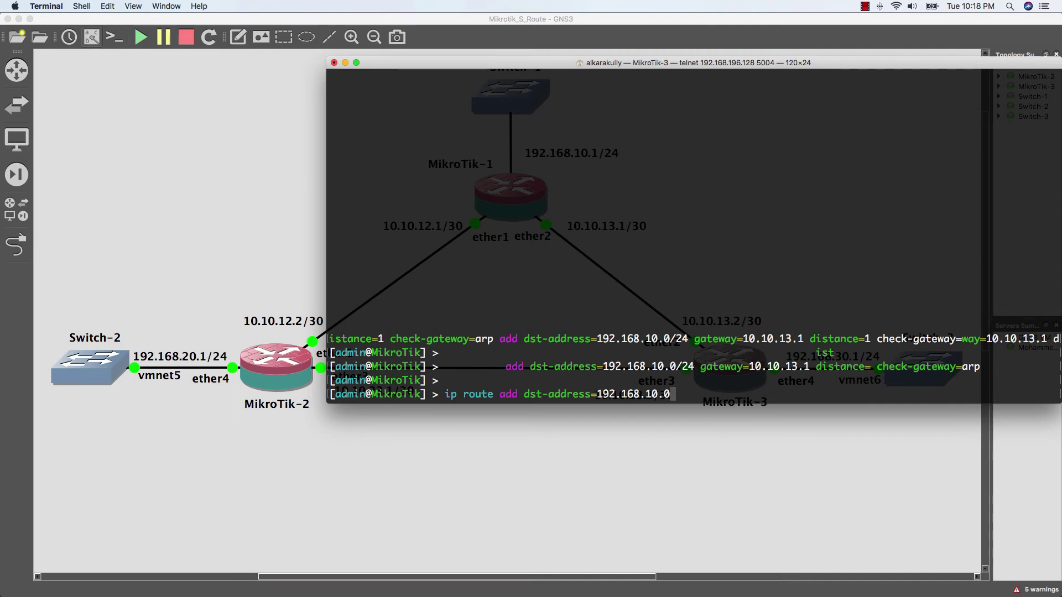
text(/24 ga)
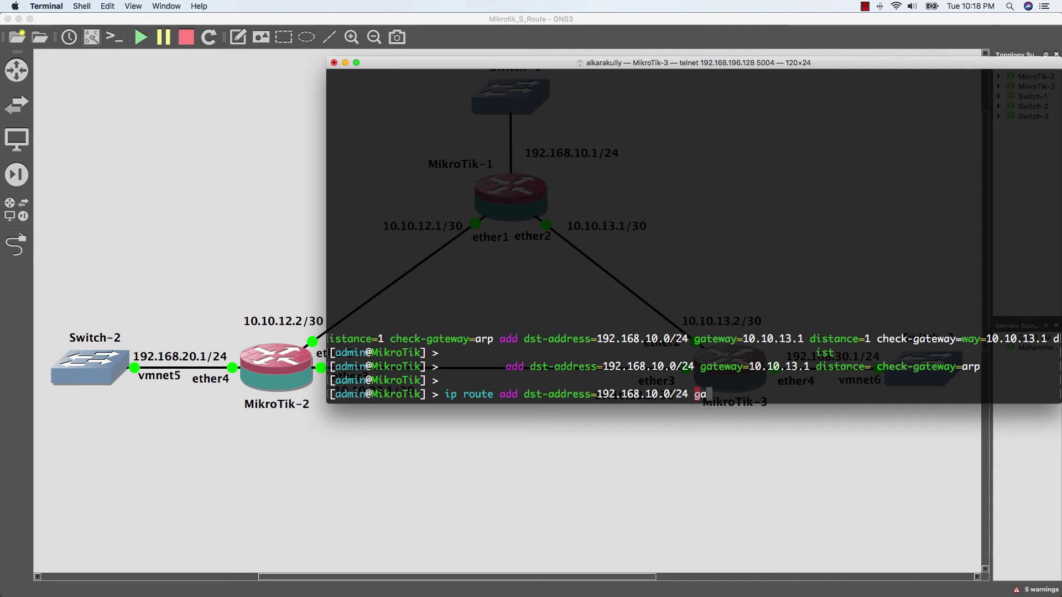
key(Tab)
text(10)
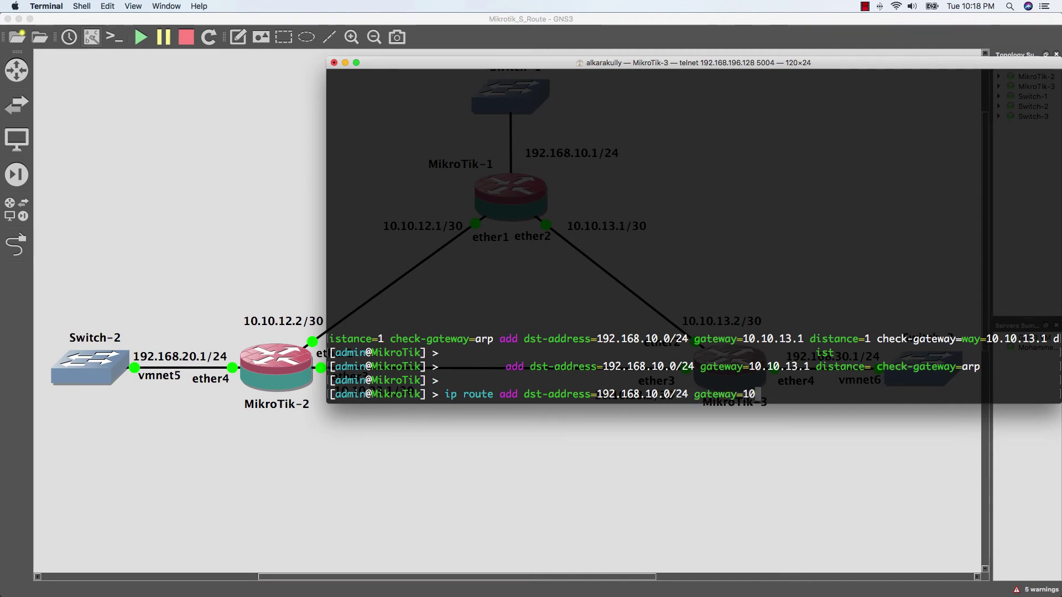
text(.10.23.1 )
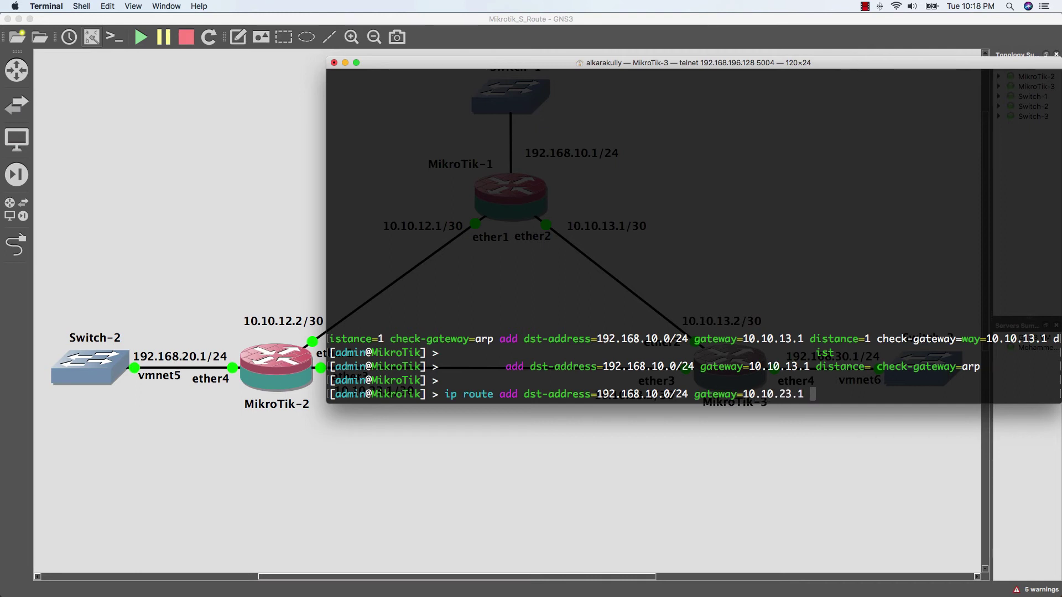
text(d)
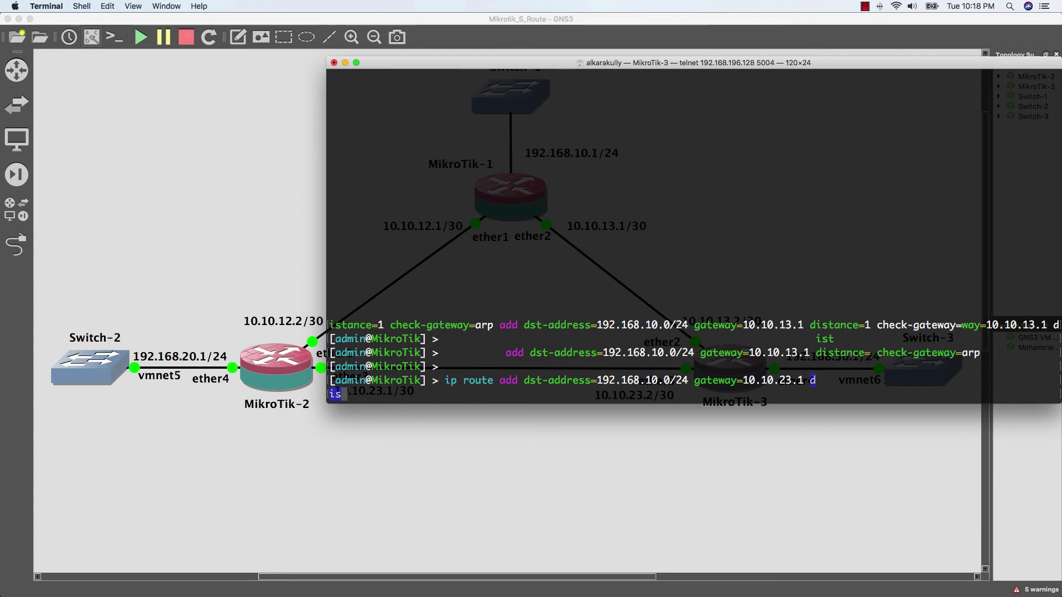
text(t)
key(BackSpace)
text(2 )
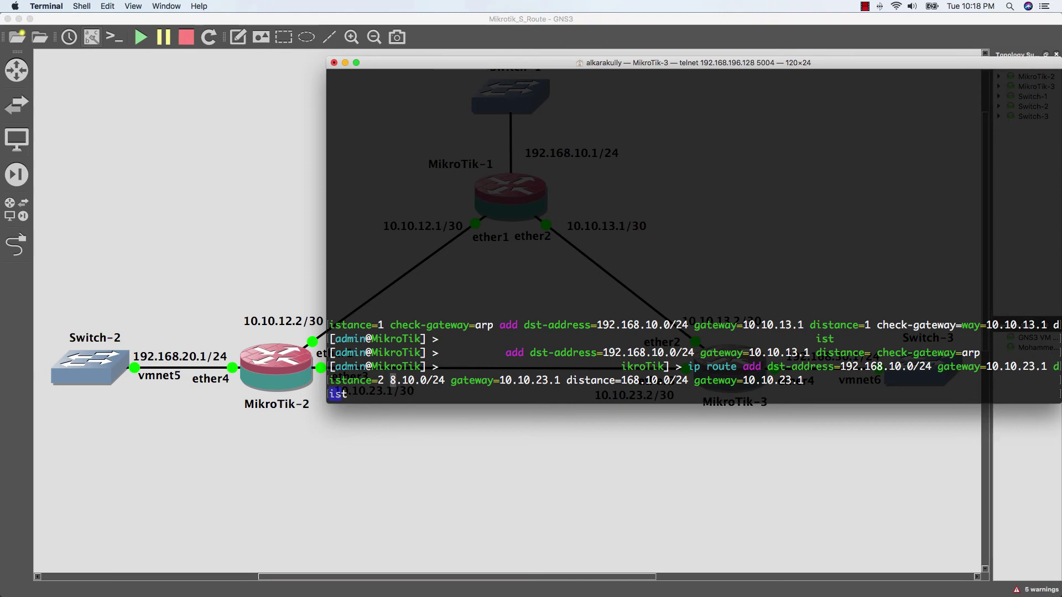
text(check-gateway=)
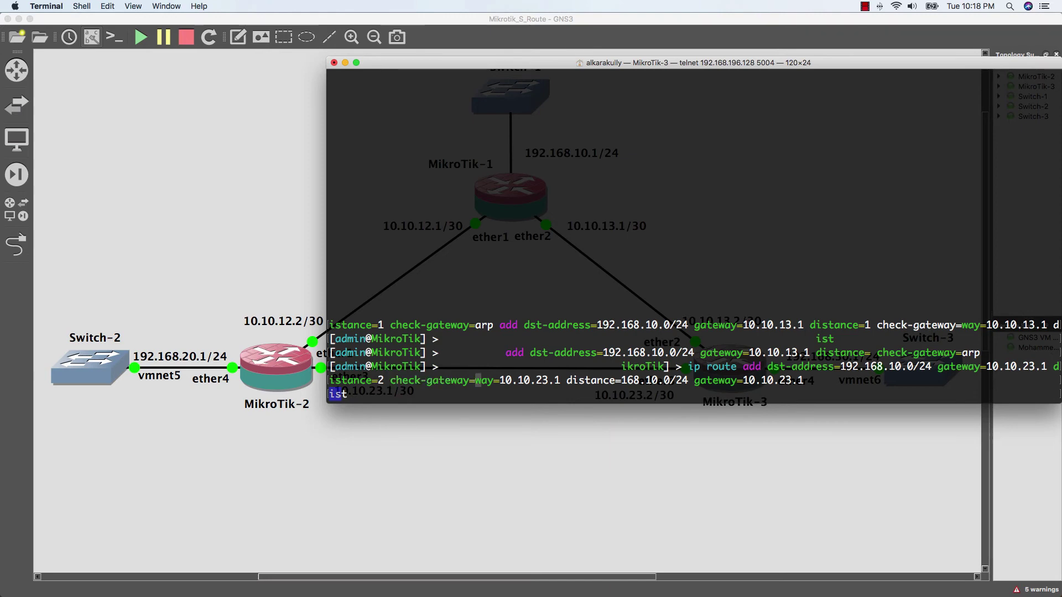
text(arp)
key(Return)
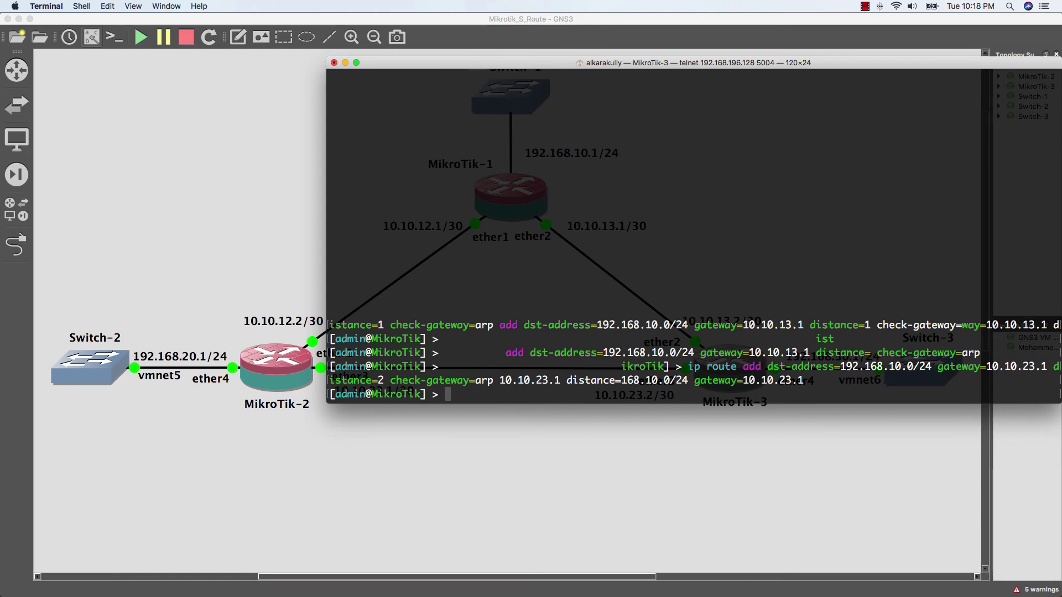
- Add a route on MikroTik-3 to 192.168.20.0/24 through gateway 10.10.23.1 with distance 1 and check-gateway=arp
text(ip route add )
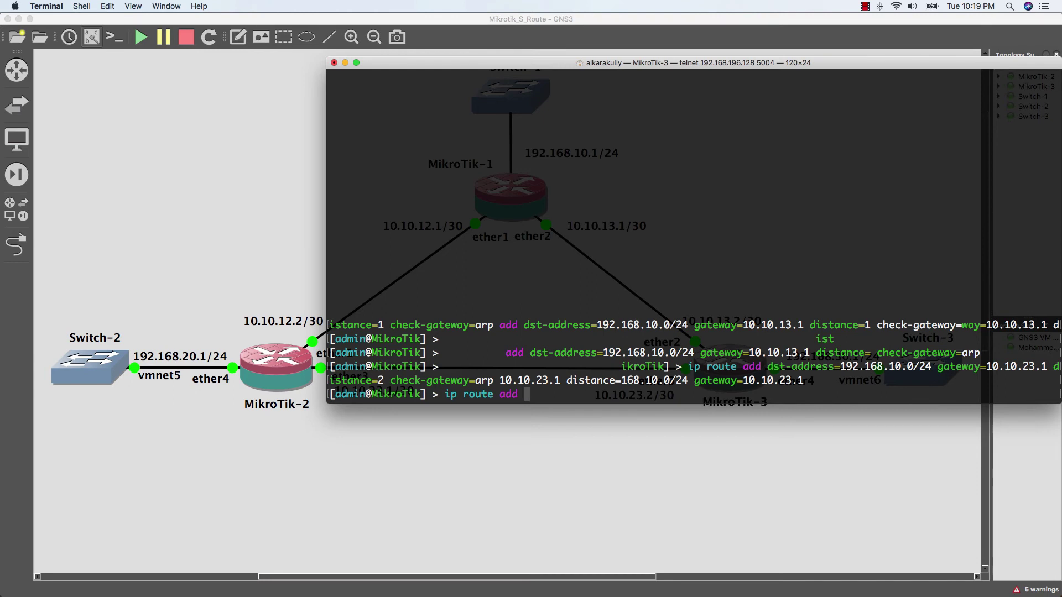
text(dst-address=)
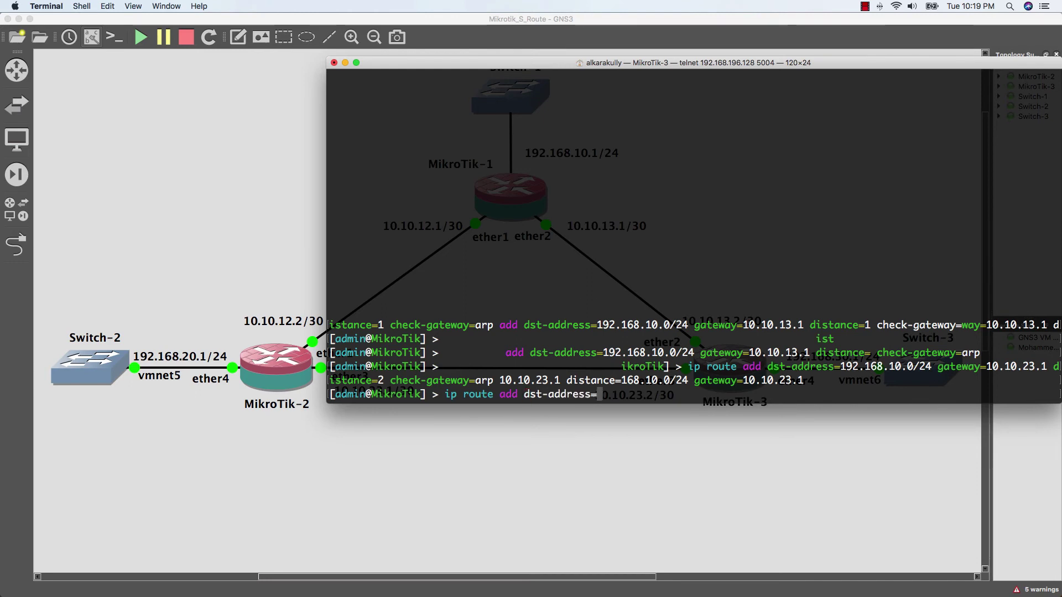
text(192.168)
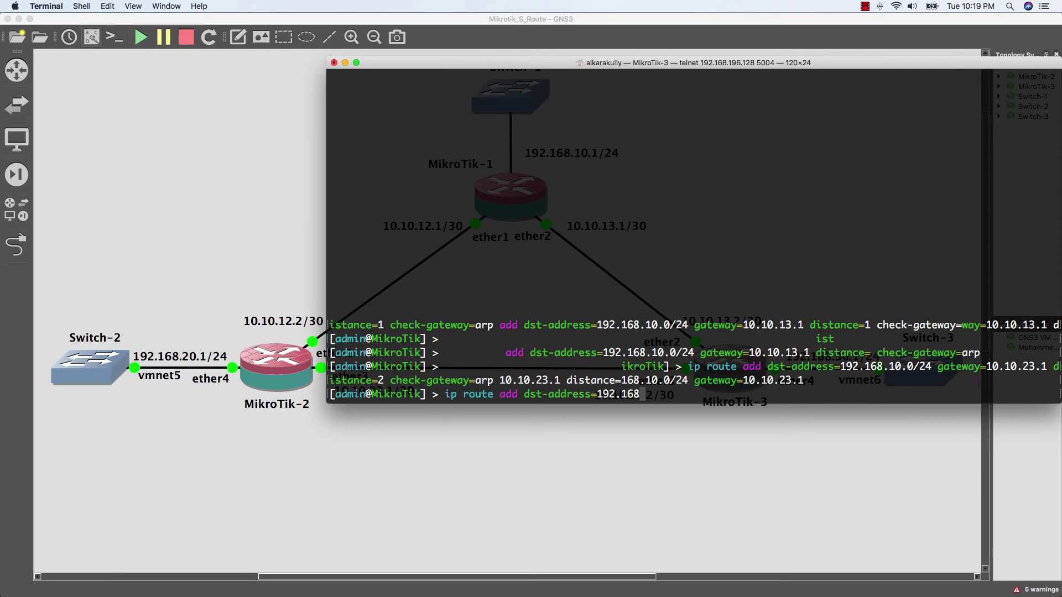
text(.20.0/24)
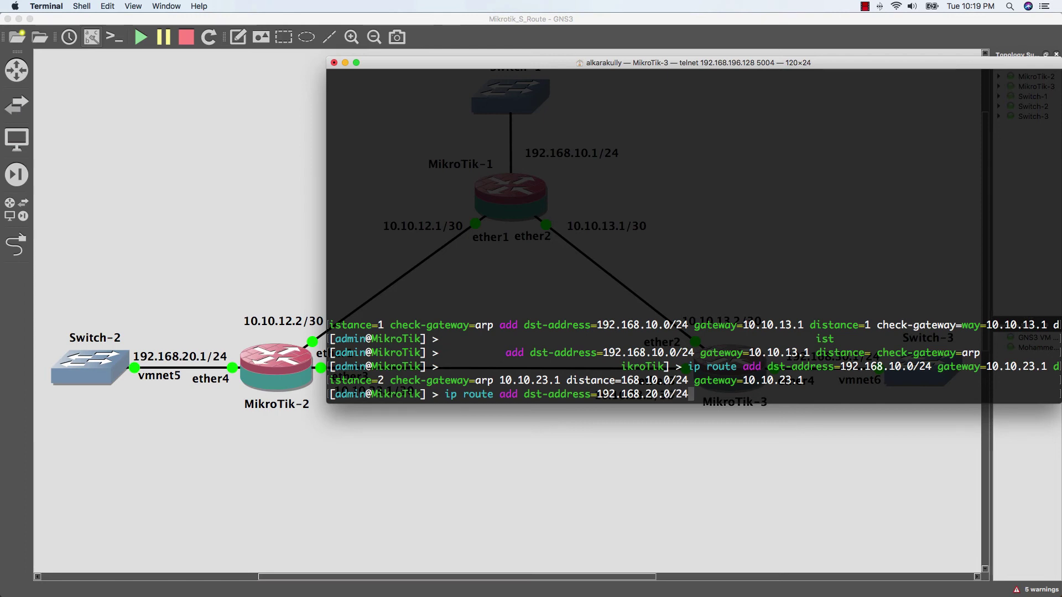
text( gateway=)
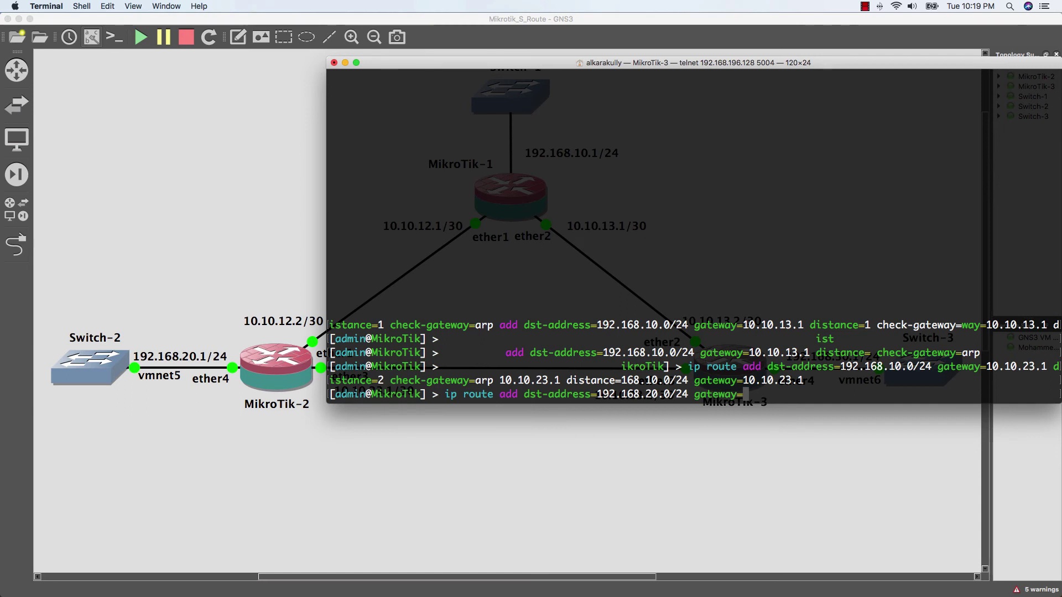
text(10.10.23.1 dist)
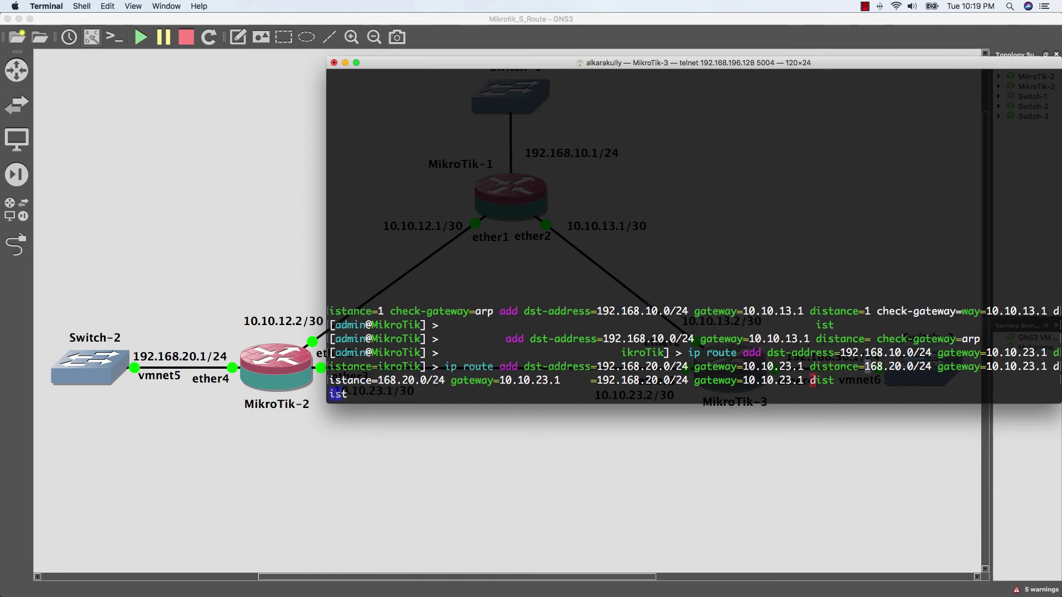
text(1check-gateway=q)
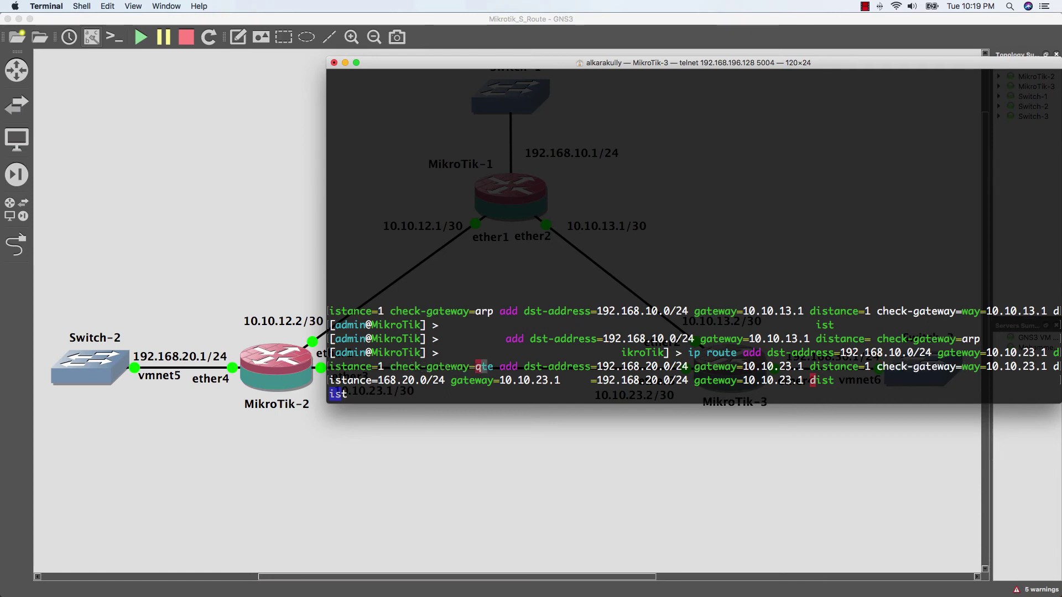
key(BackSpace)
text(arp)
key(Return)
- Add a backup route on MikroTik-3 to 192.168.20.0/24 through gateway 10.10.13.1 with distance 2 and check-gateway=arp
text(ip )
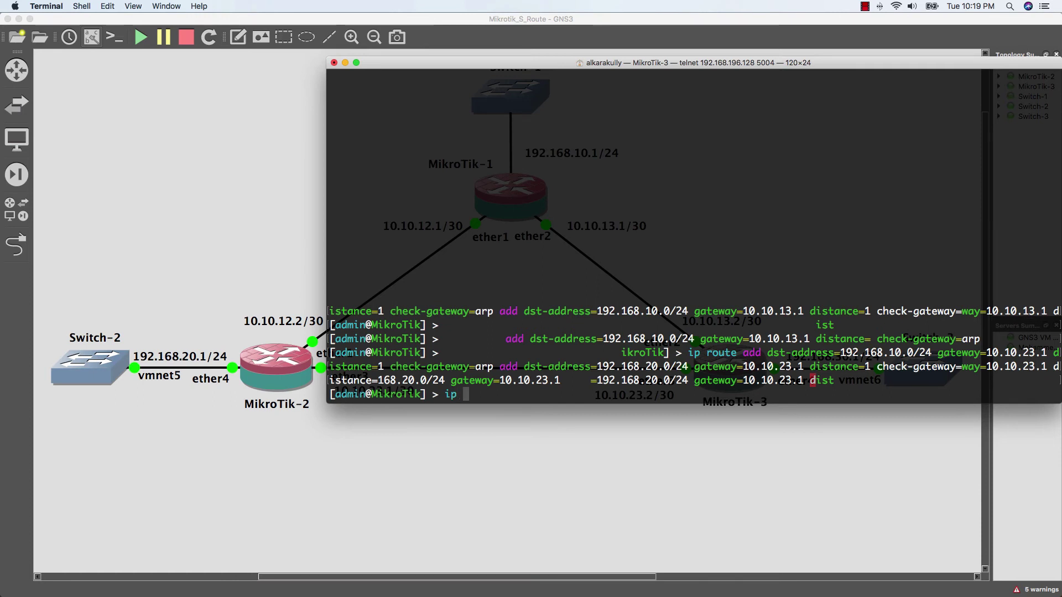
text(route add dst-address=192.168.)
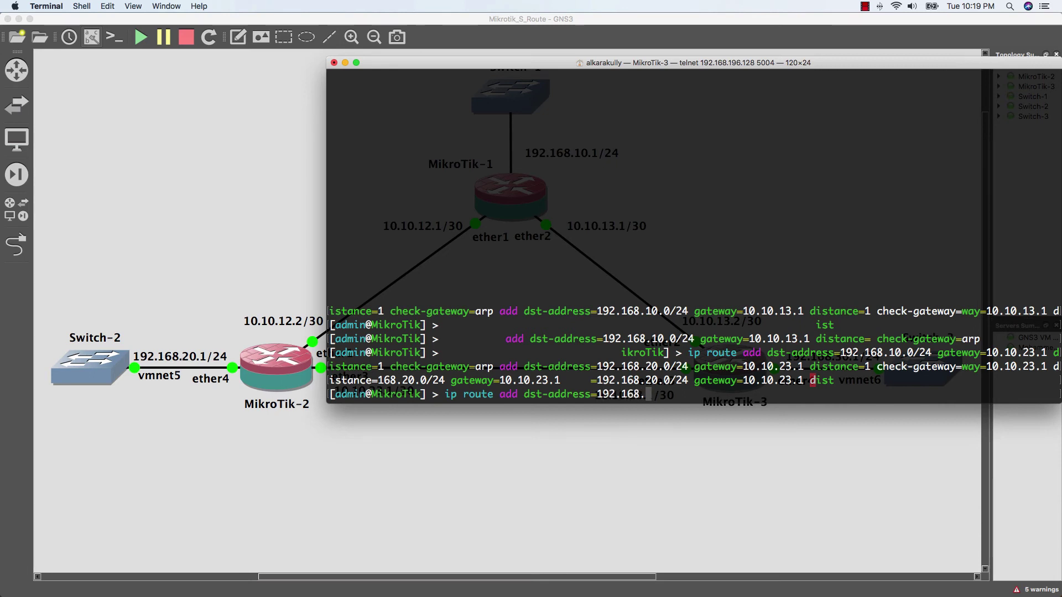
text(20.0/24 gat)
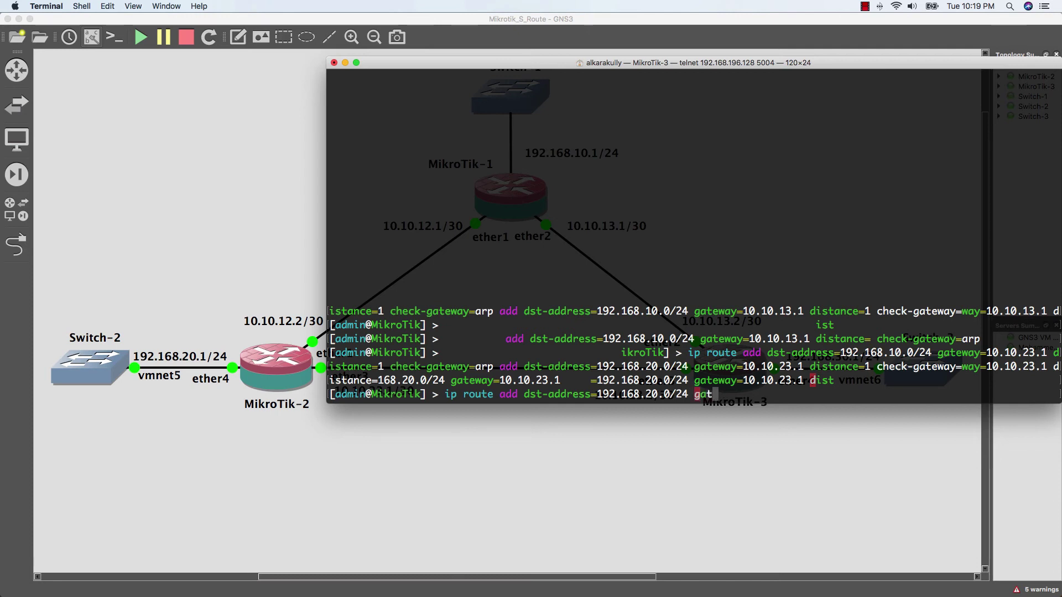
text(eway=10.10.13.1)
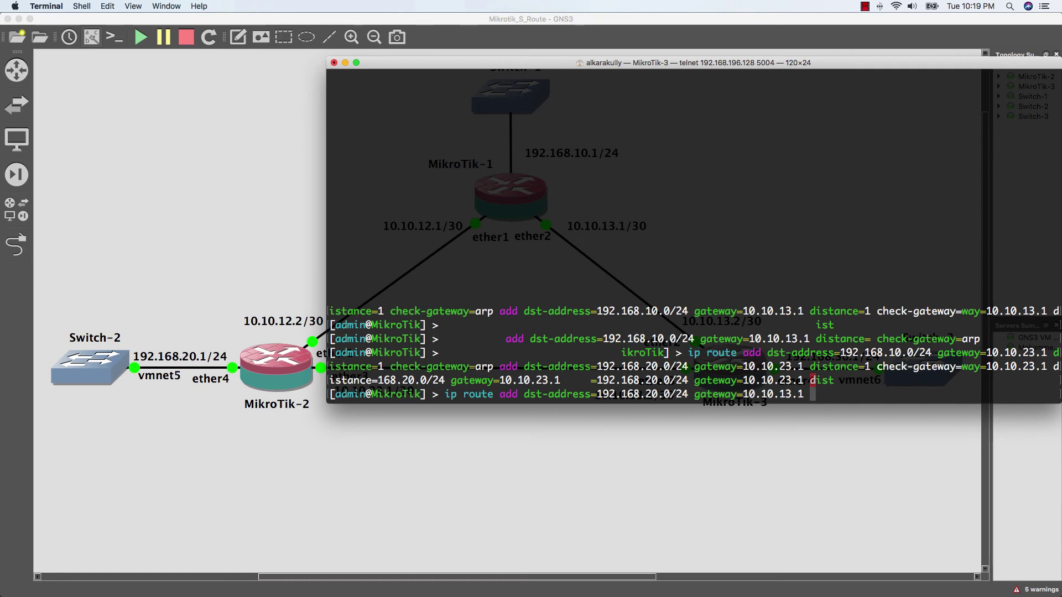
text( dist)
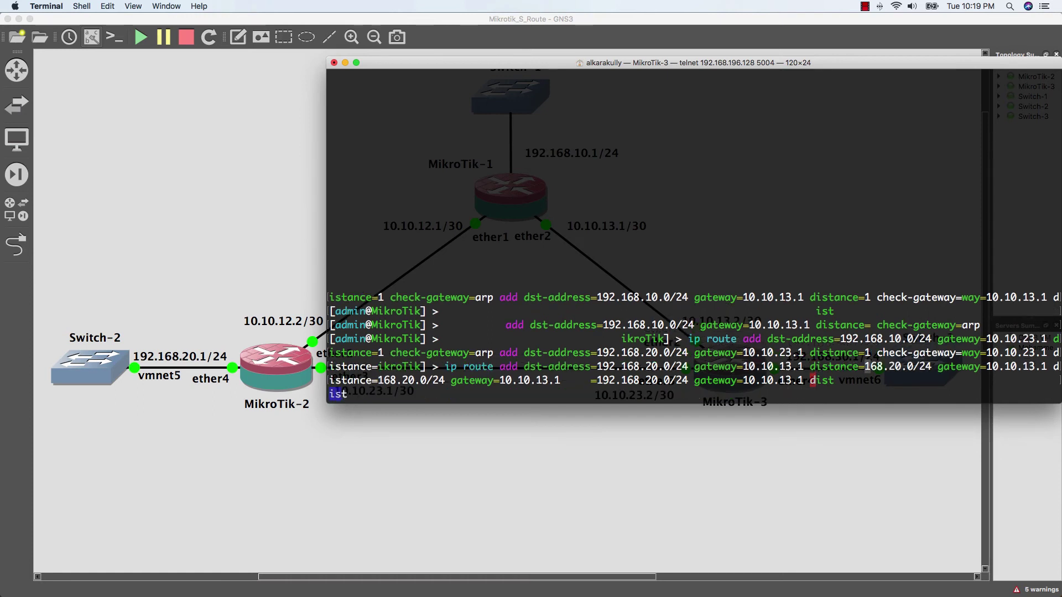
text(ance=2)
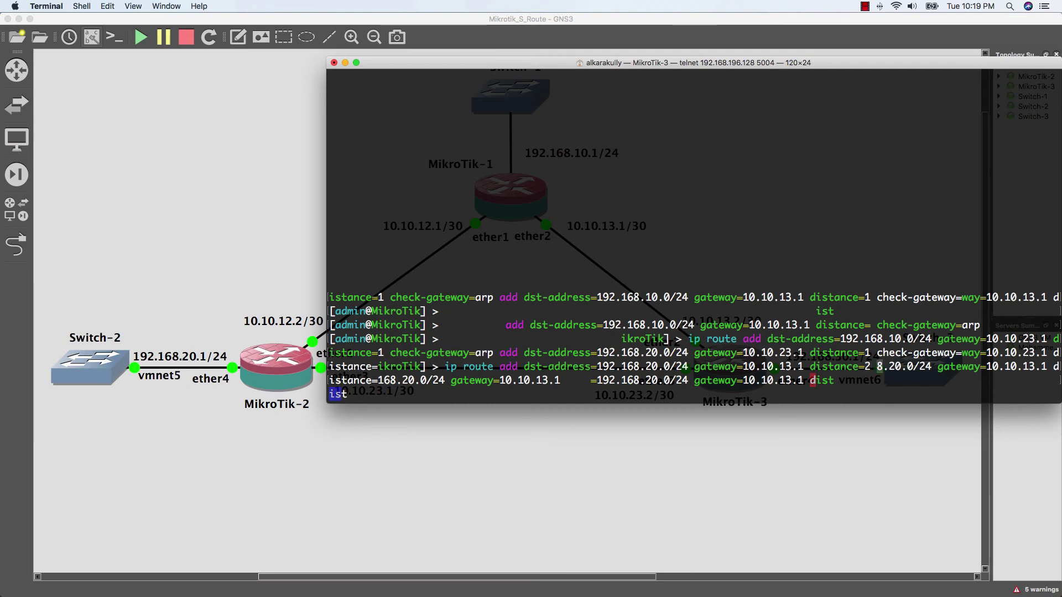
text( check-gateway=arp)
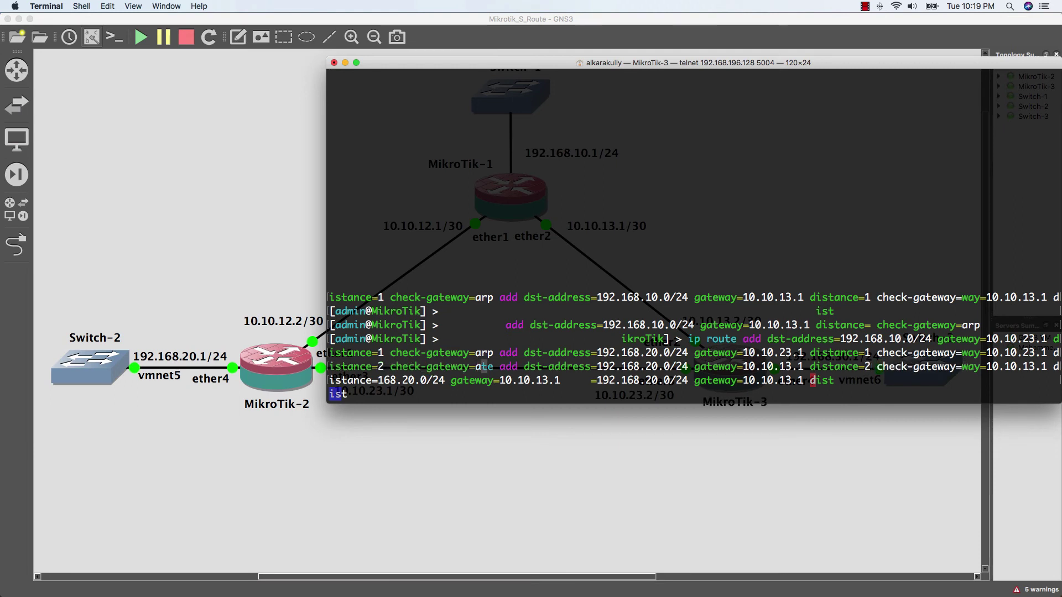
key(Return)
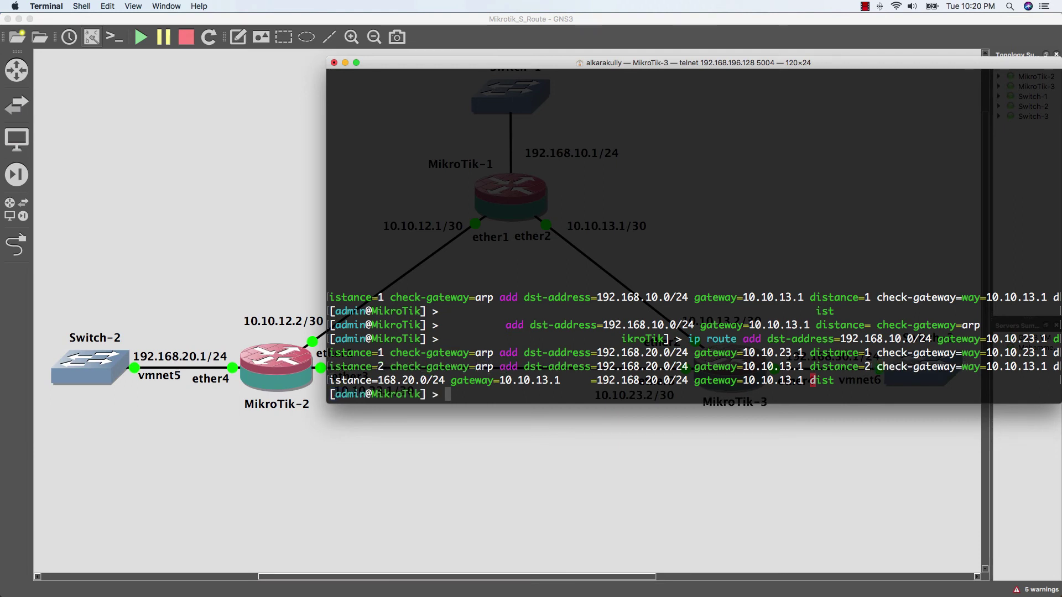
- Add a route on MikroTik-3 to 10.10.12.0/30 through gateway 10.10.23.1 with distance 1 and check-gateway=arp
text(ip route )
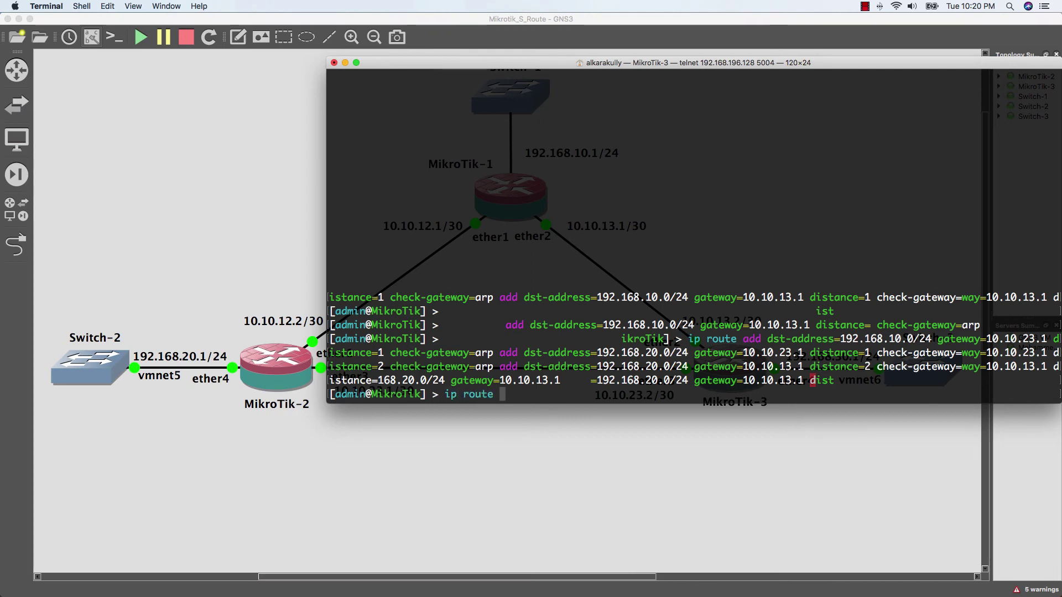
text(add )
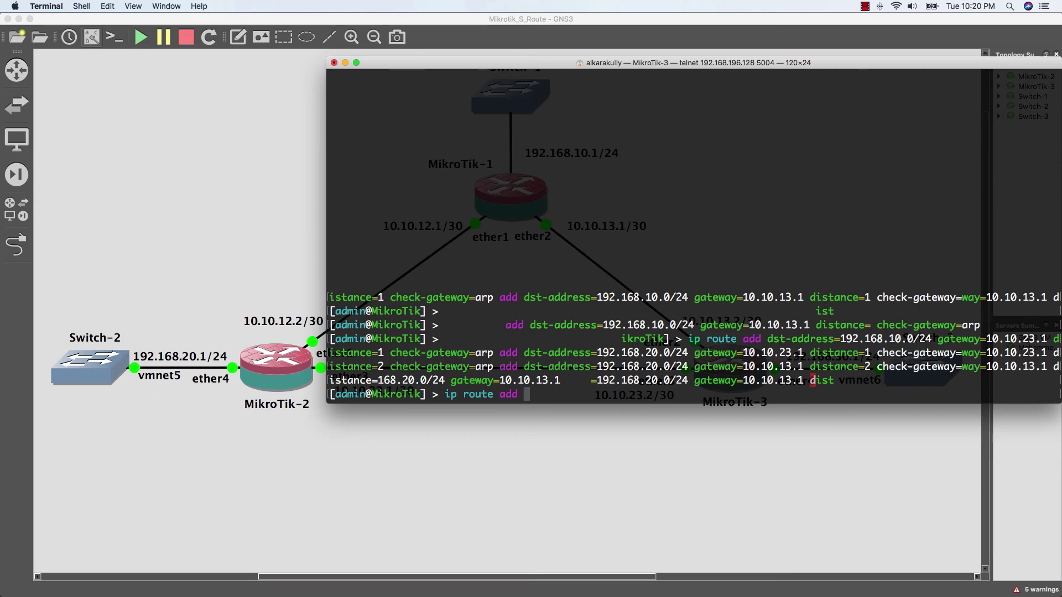
text(dst-address=)
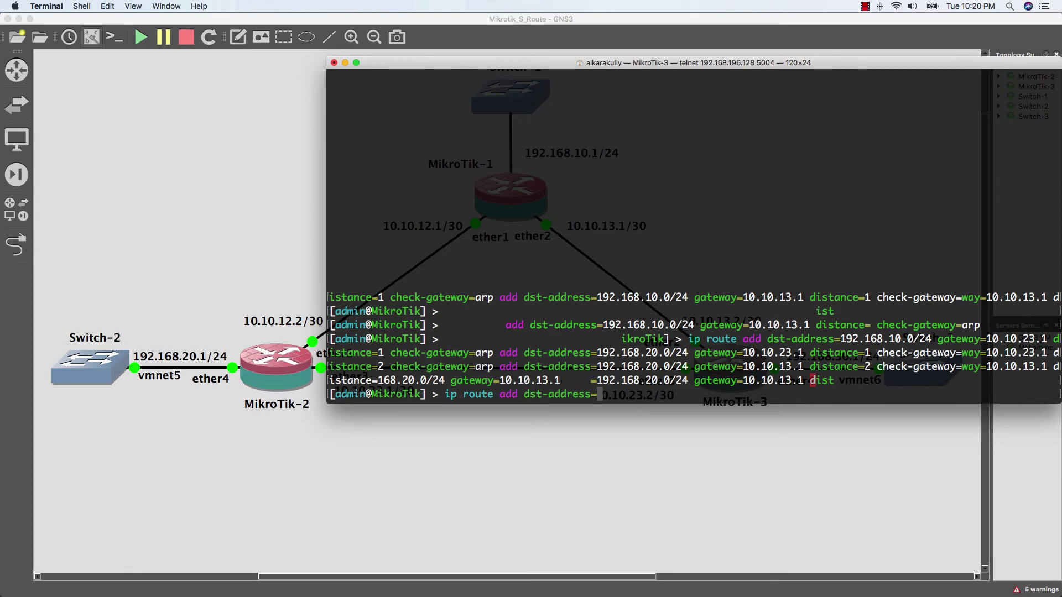
text(10.10.)
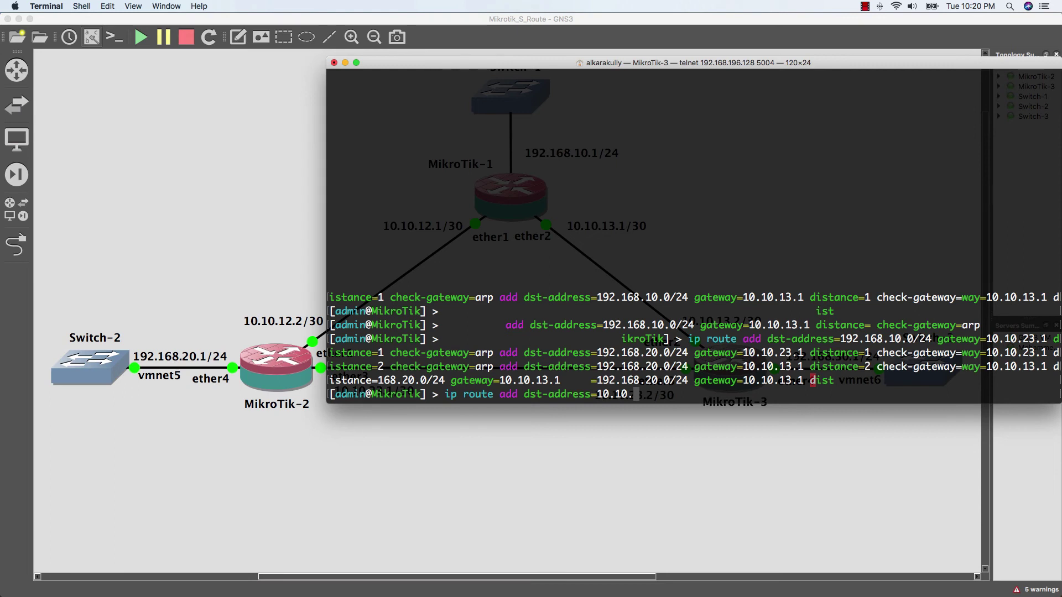
text(12.0/30 )
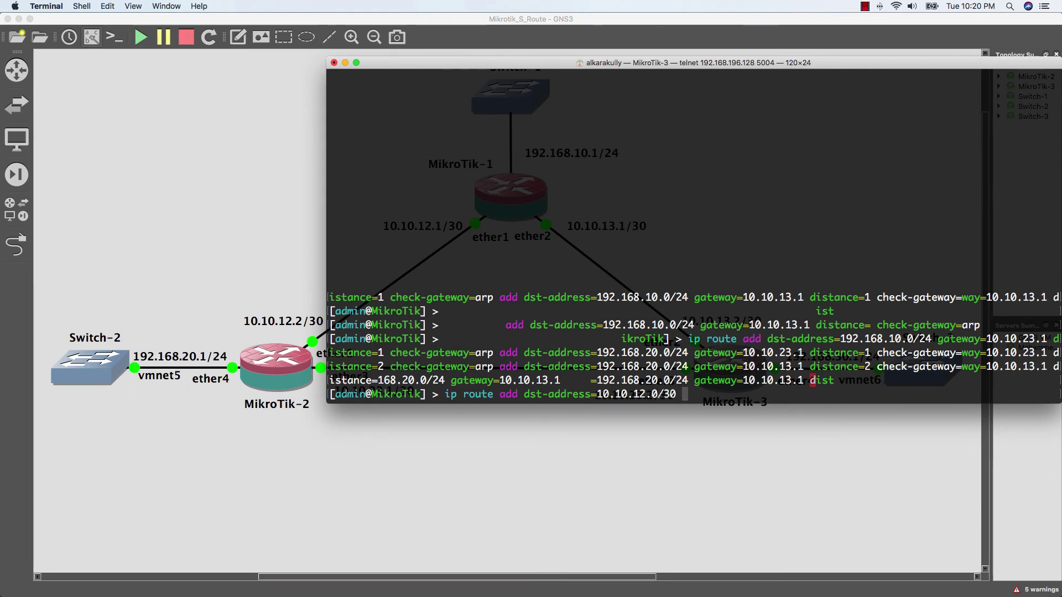
text(gateway=)
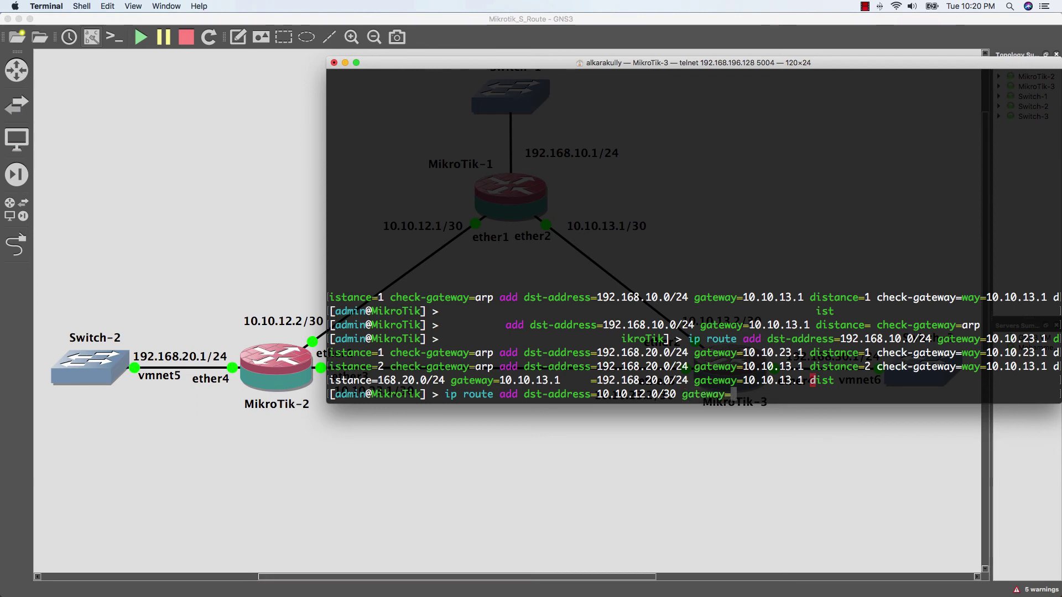
text(10.10.23.1)
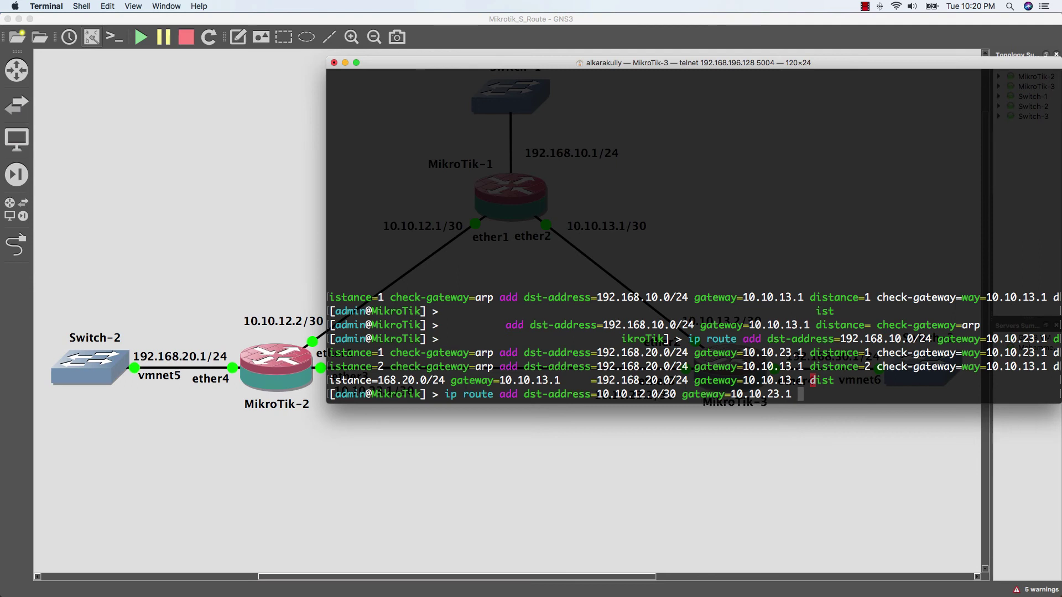
text( distance=)
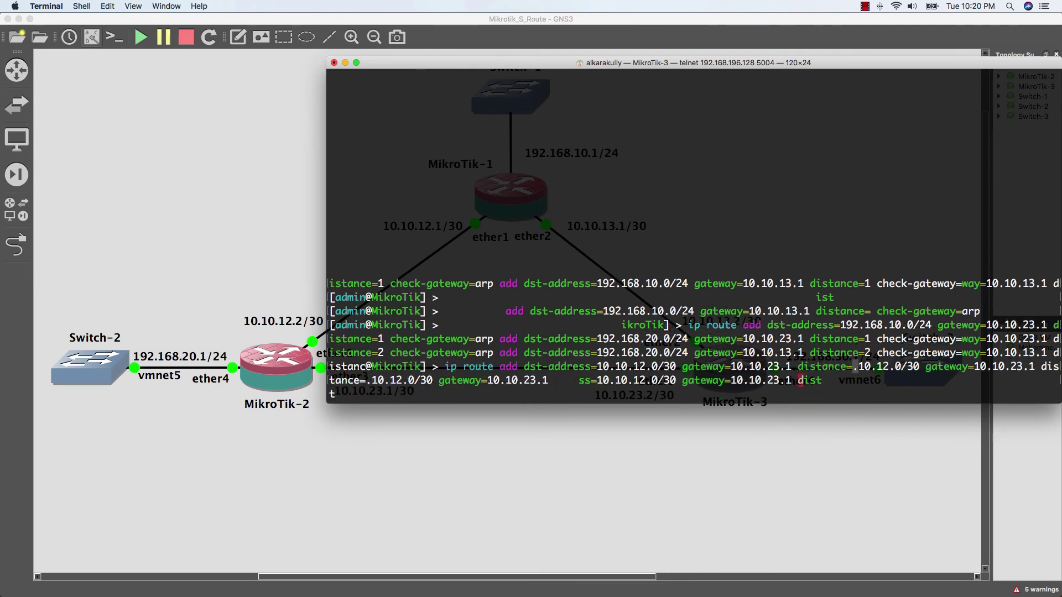
text(1)
text( check-gateway=)
text(arp)
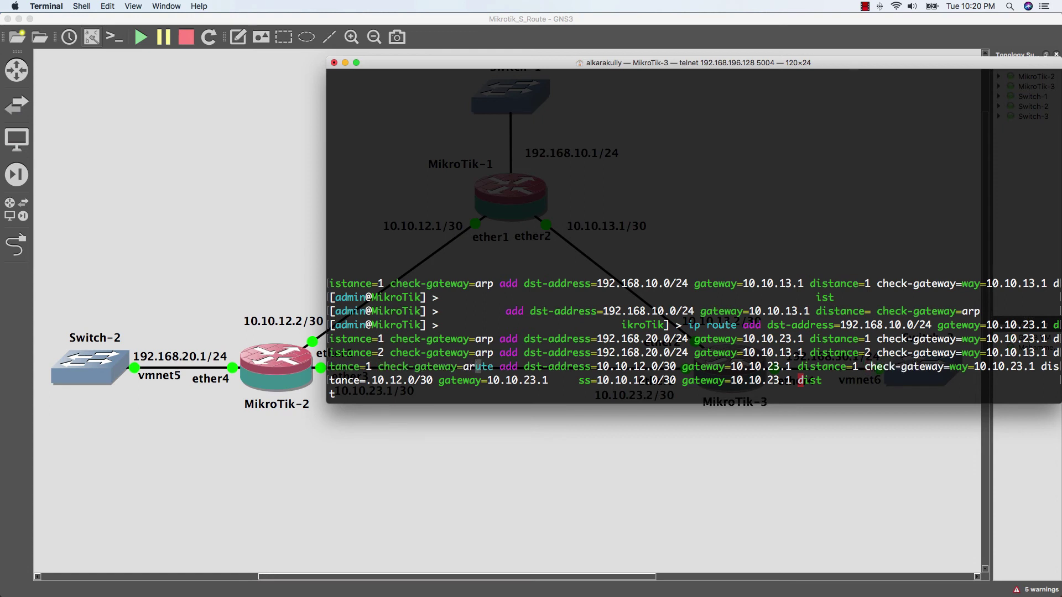
key(Return)
- Add a backup route on MikroTik-3 to 10.10.12.0/30 through gateway 10.10.13.1 with distance 2 and check-gateway=arp, leaving a few blank prompt lines
text(ip route )
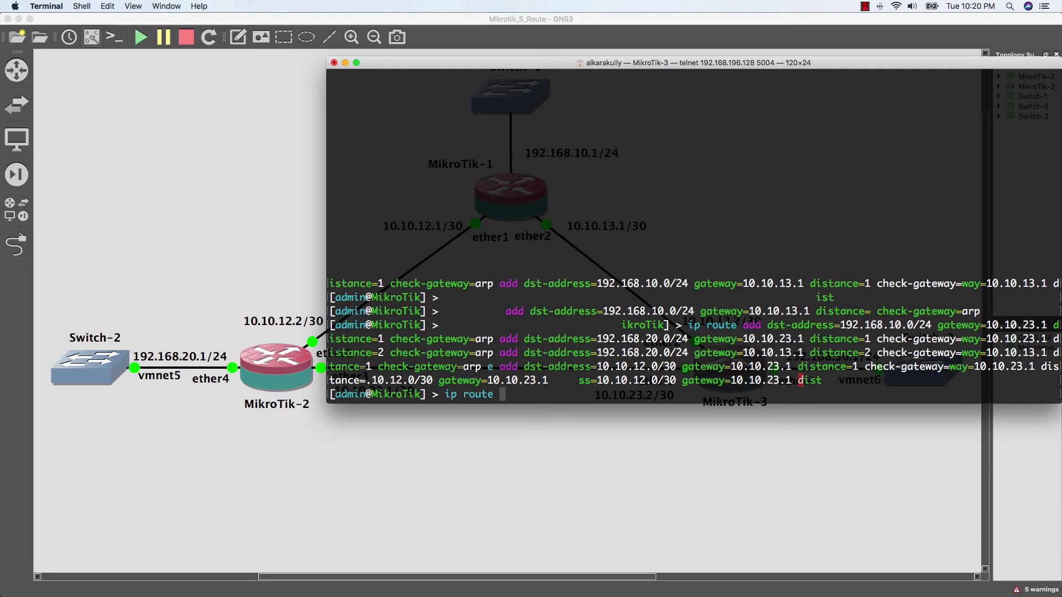
text(add )
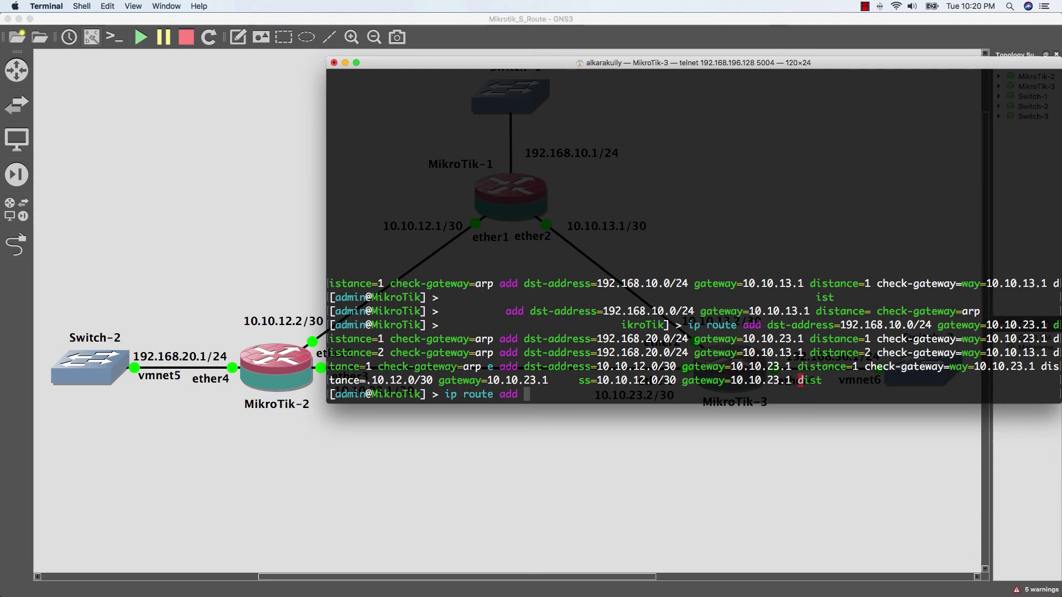
text(dst-address=10.)
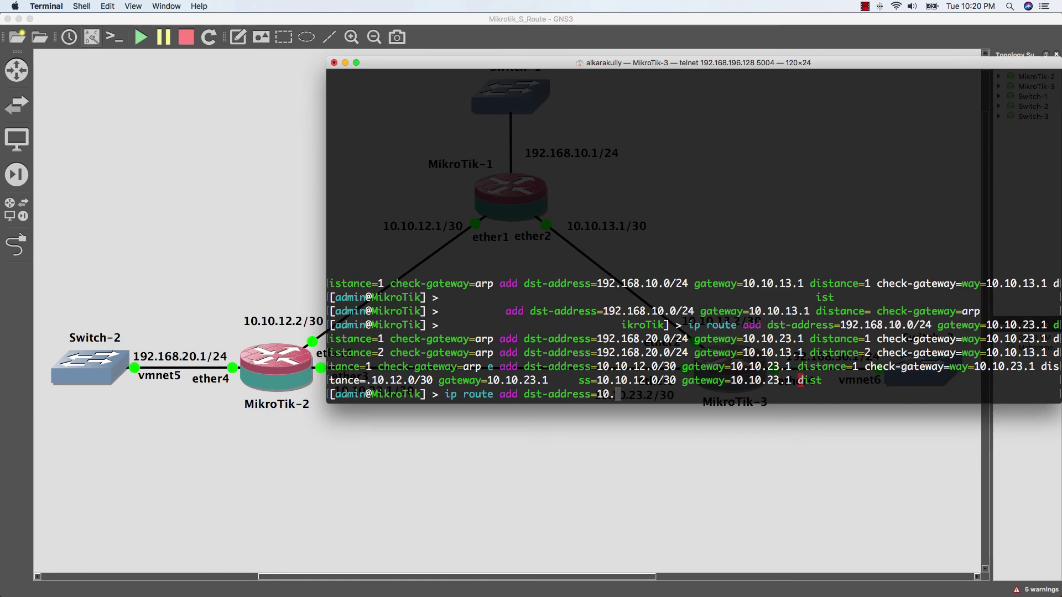
text(10.12.0/)
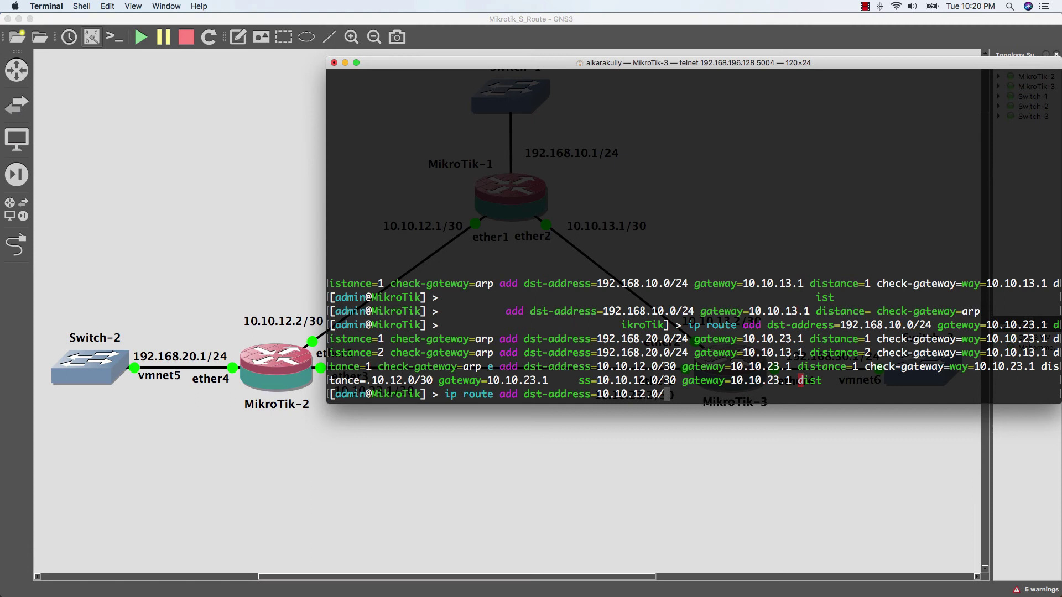
text(30 gateway=10.10.13)
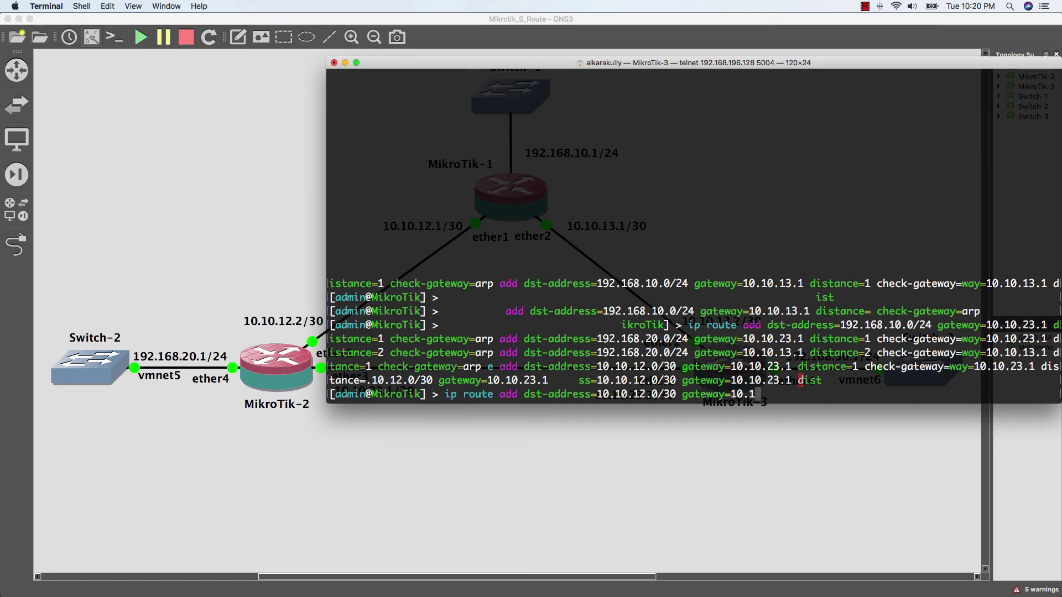
text(.)
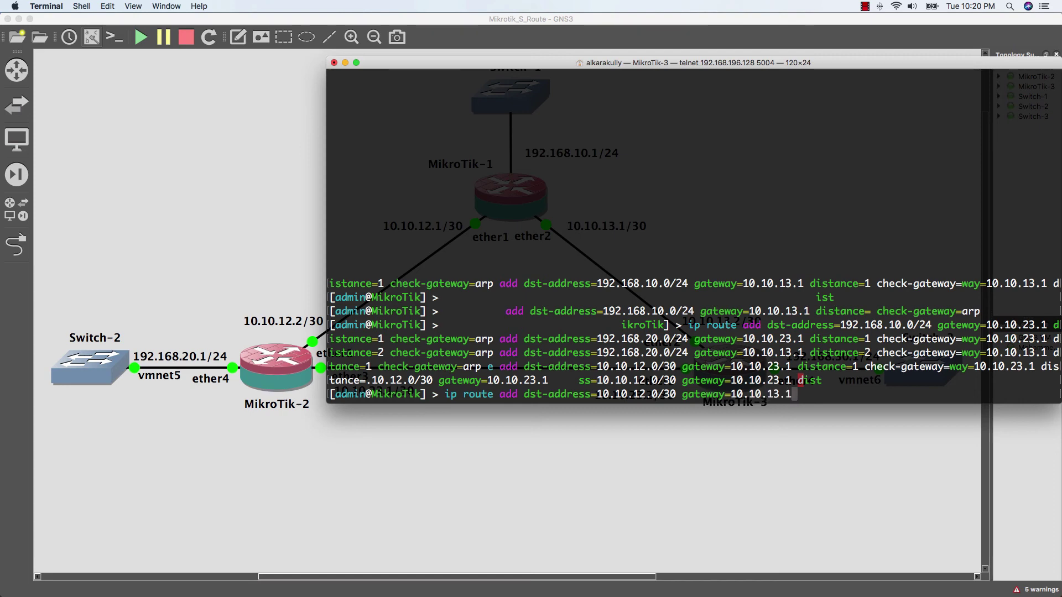
text(1)
text( dist)
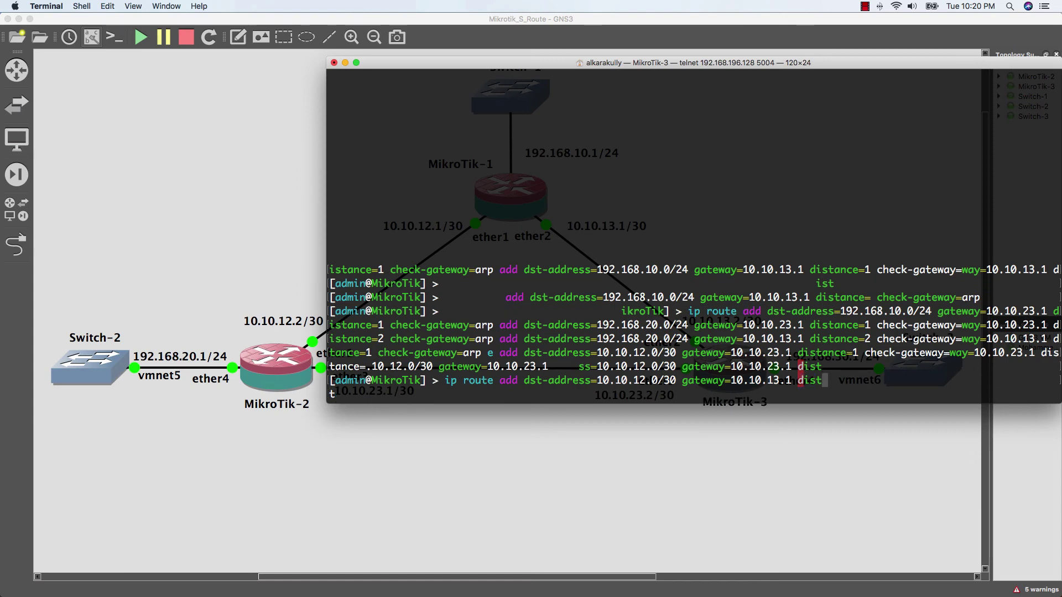
text(ance=2)
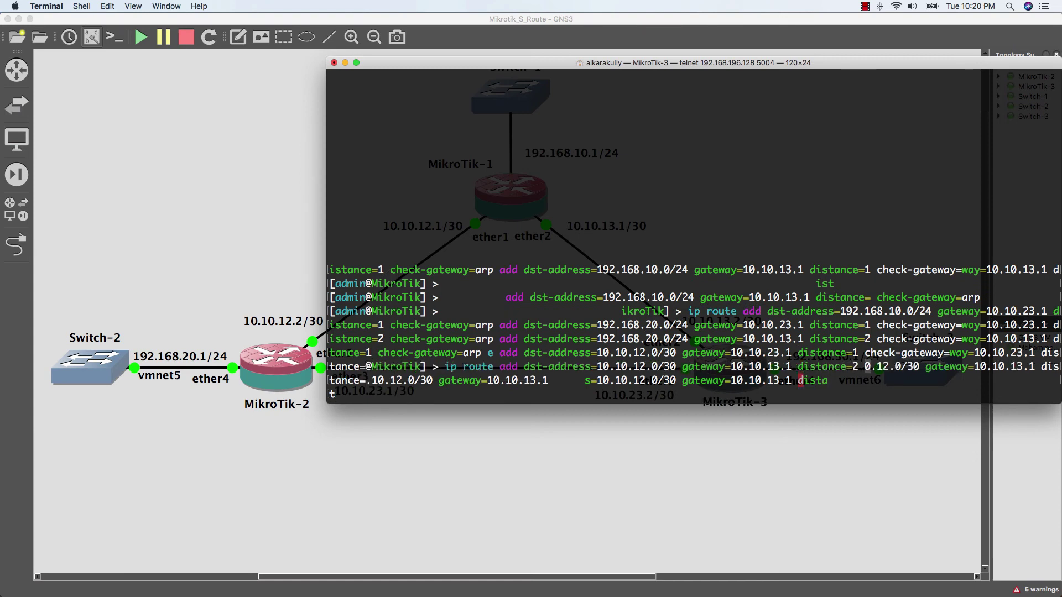
text( check-gateway=)
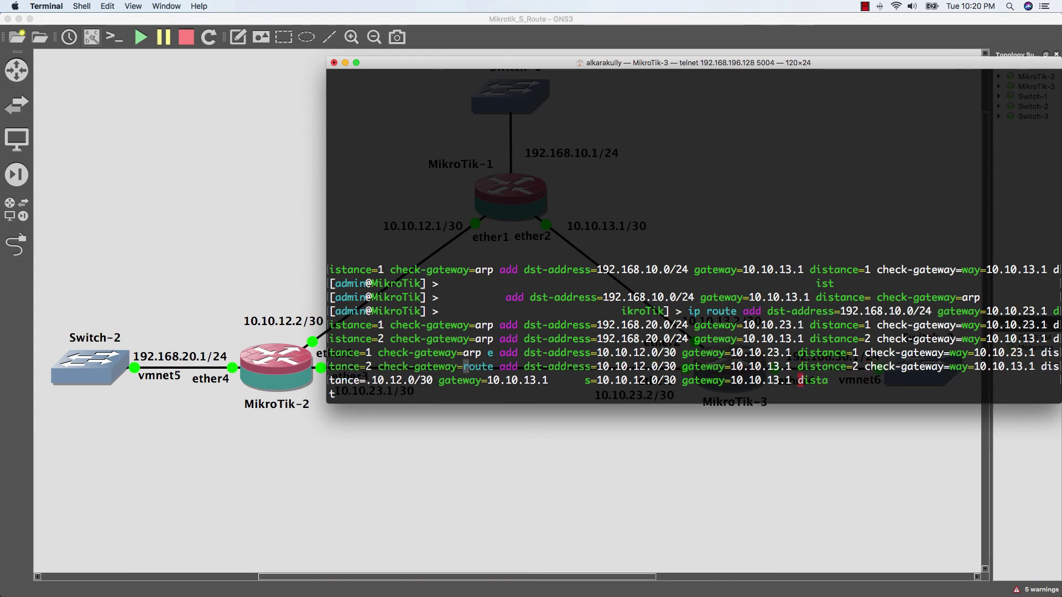
text(arp)
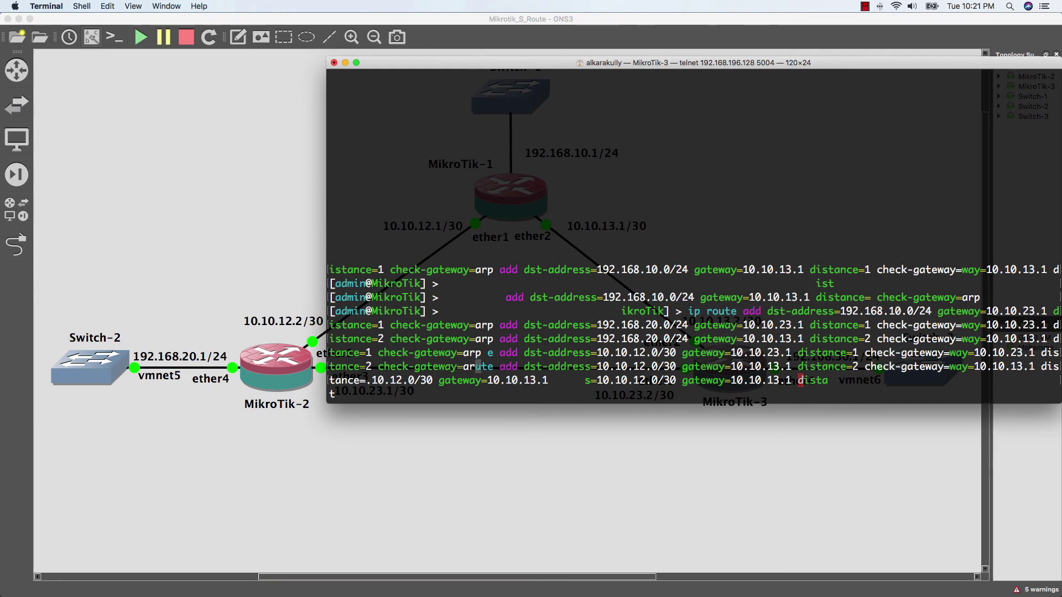
key(Return)
key(Return)
key(Return)
key(Return)
key(Return)
key(Return)
key(Return)
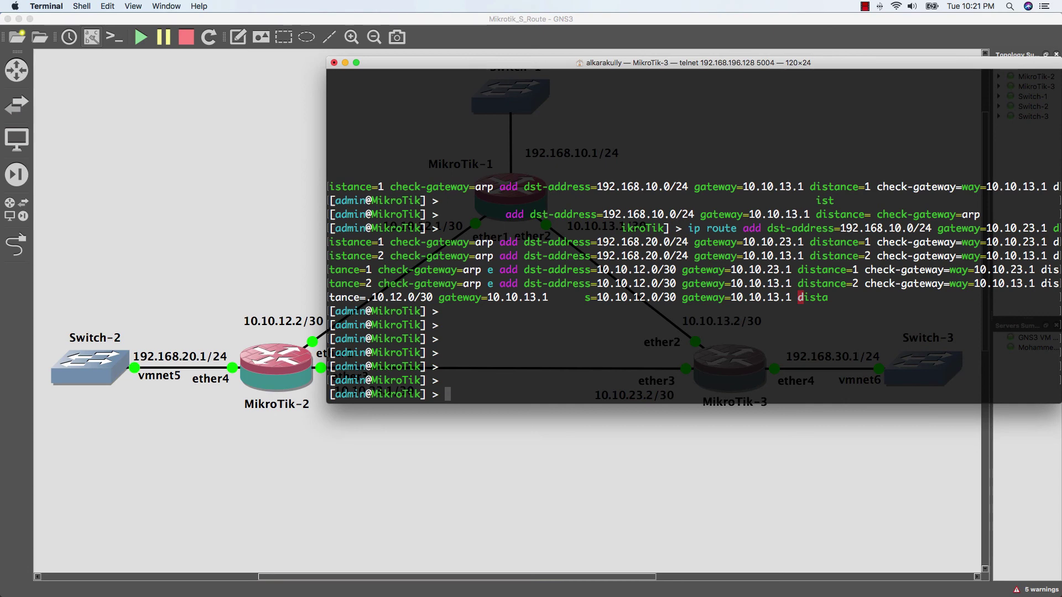
- Export the IP route configuration on MikroTik-3 to review its static routes
text(ip router expo)
key(Return)
text(ip route export)
key(Return)
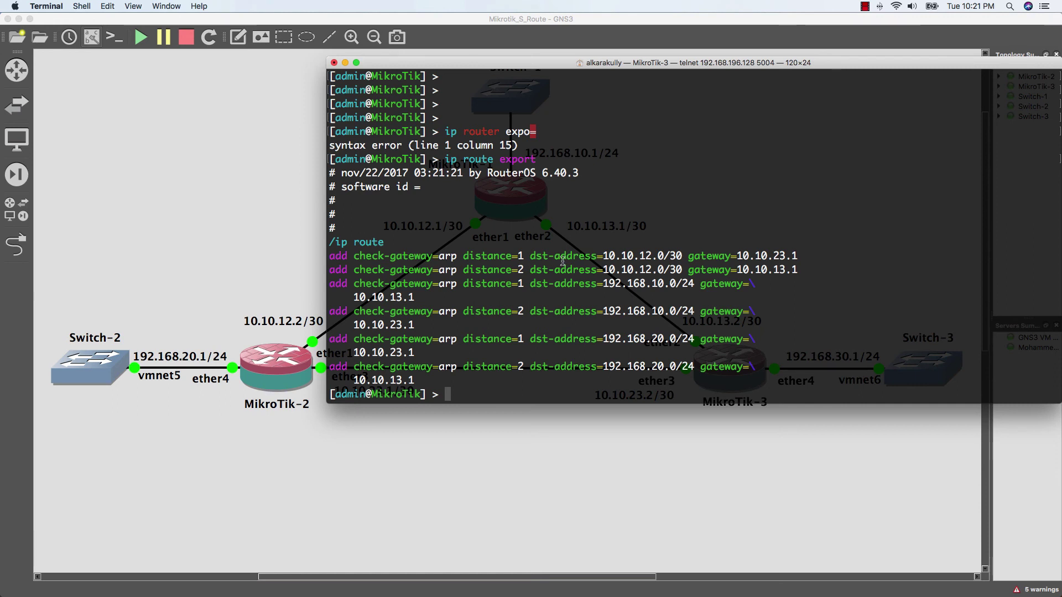
- Move the MikroTik-3 console off the topology, ping 192.168.10.1 from it, and stop the ping after several replies
drag(474, 62, 732, 176)
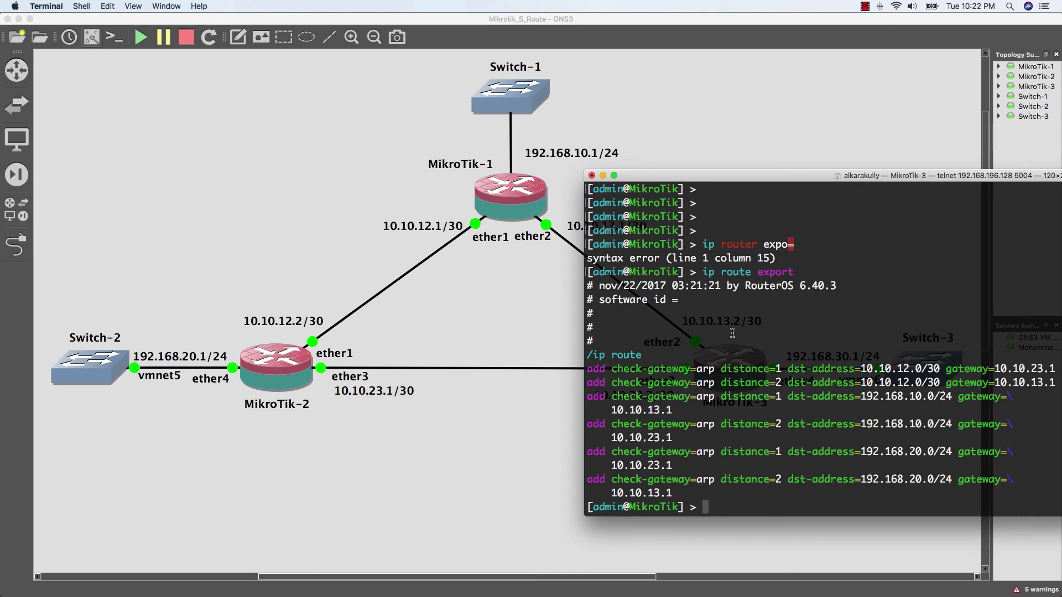
text(pi)
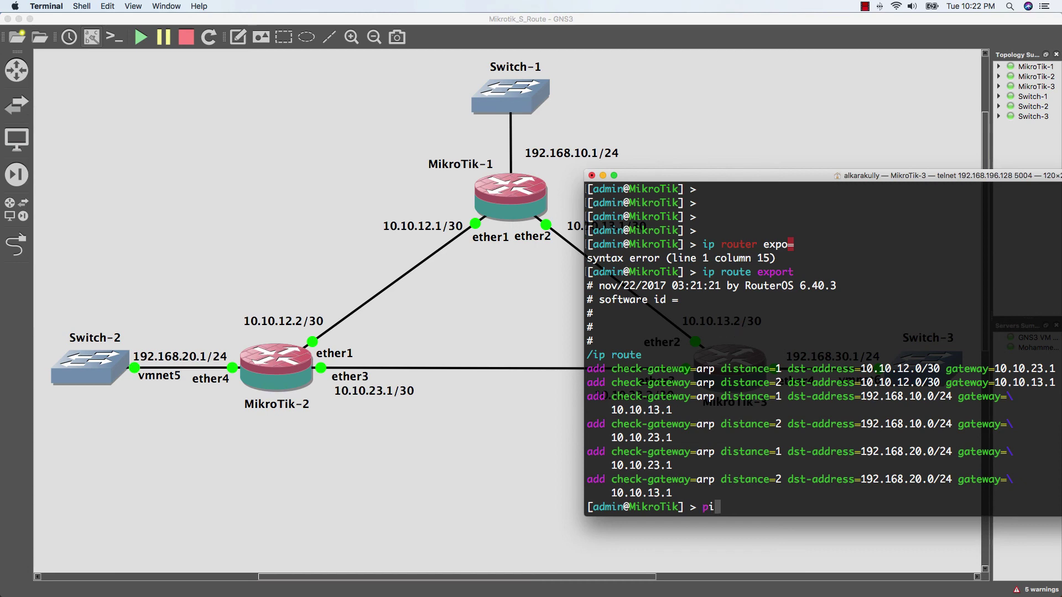
text(ng 192.168.10.1)
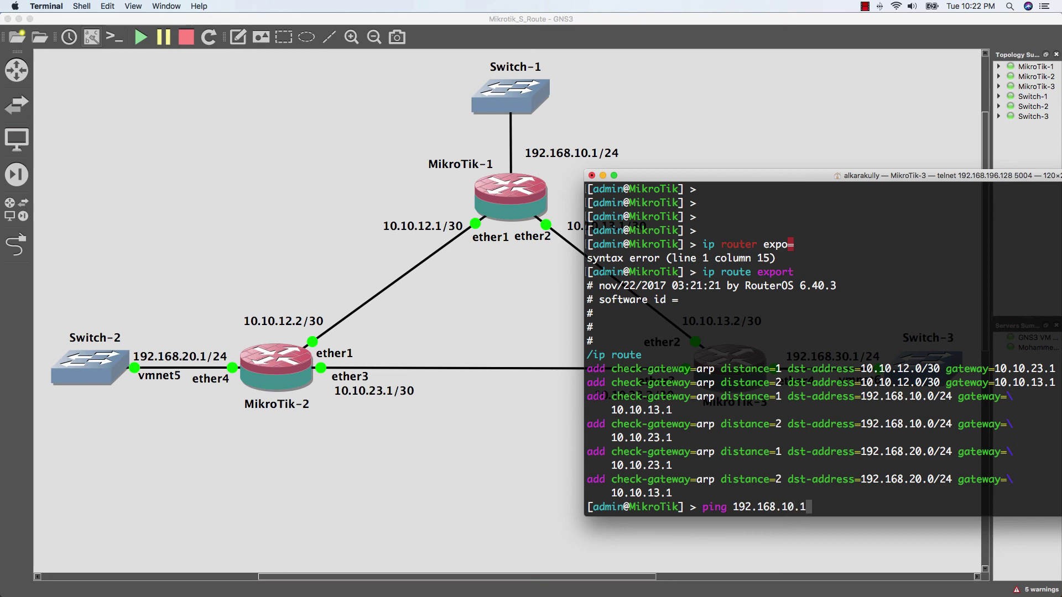
key(Return)
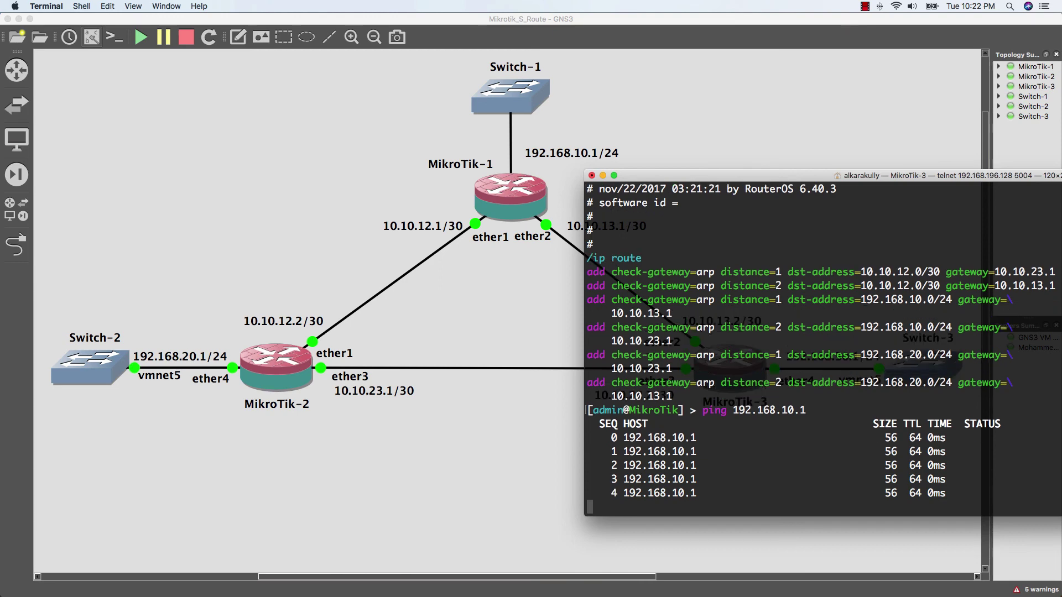
key(ctrl+c)
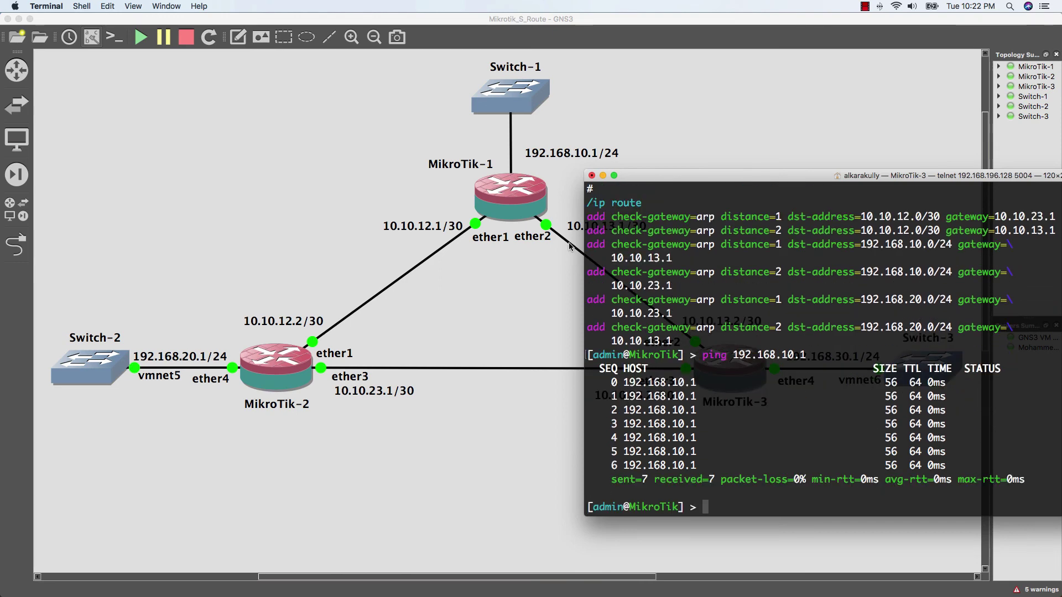
- Switch to GNS3 and delete the link between MikroTik-1 ether2 and MikroTik-3 ether2
right_click(569, 246)
click(581, 275)
click(577, 252)
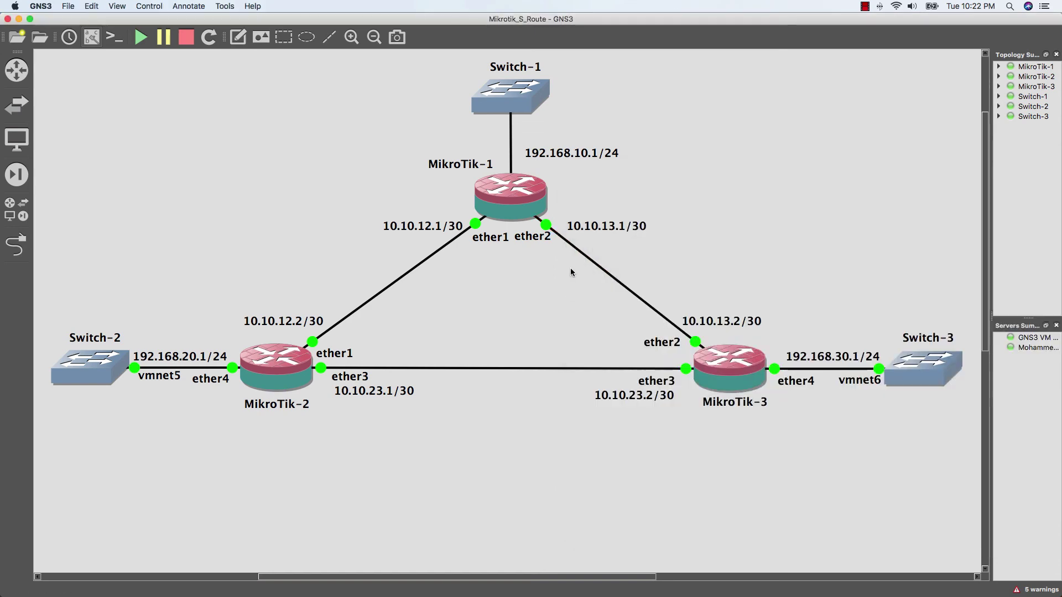
right_click(581, 254)
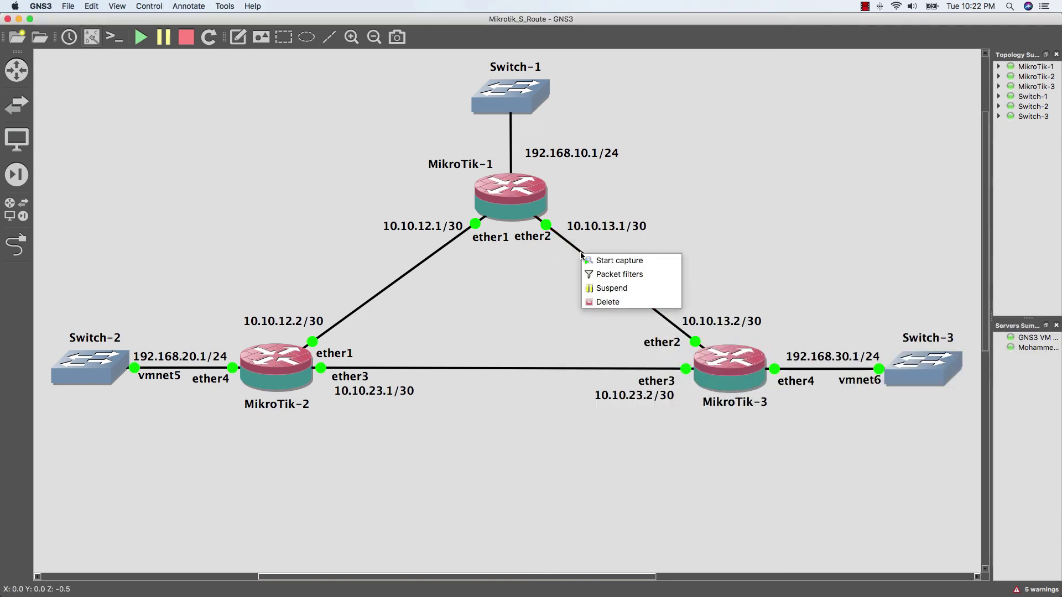
click(606, 302)
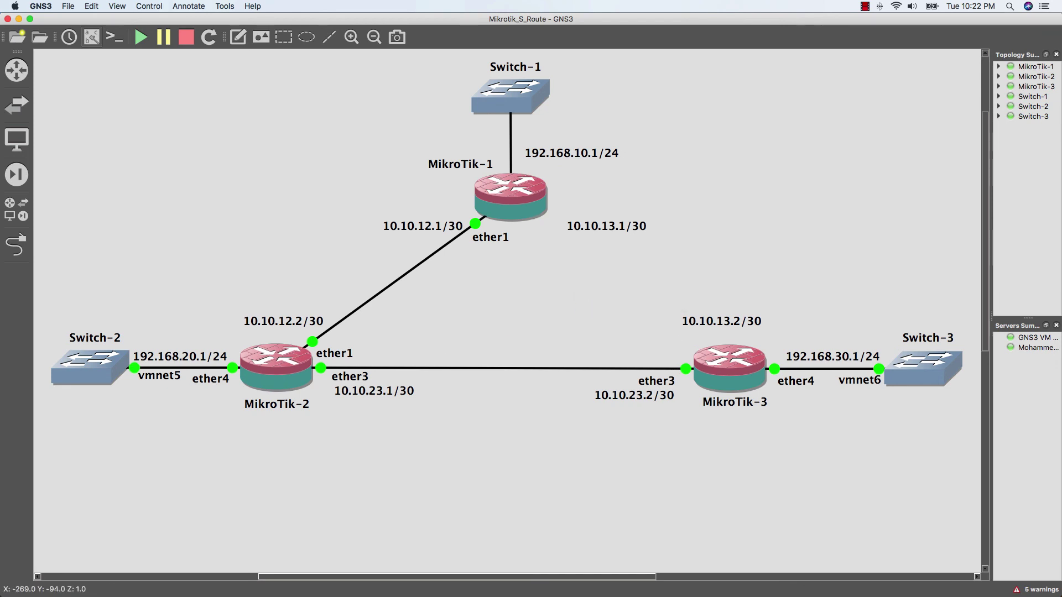
- Return to the MikroTik-3 console in Terminal and repeat the ping to 192.168.10.1 long enough to test failover before stopping it
key(super+Tab)
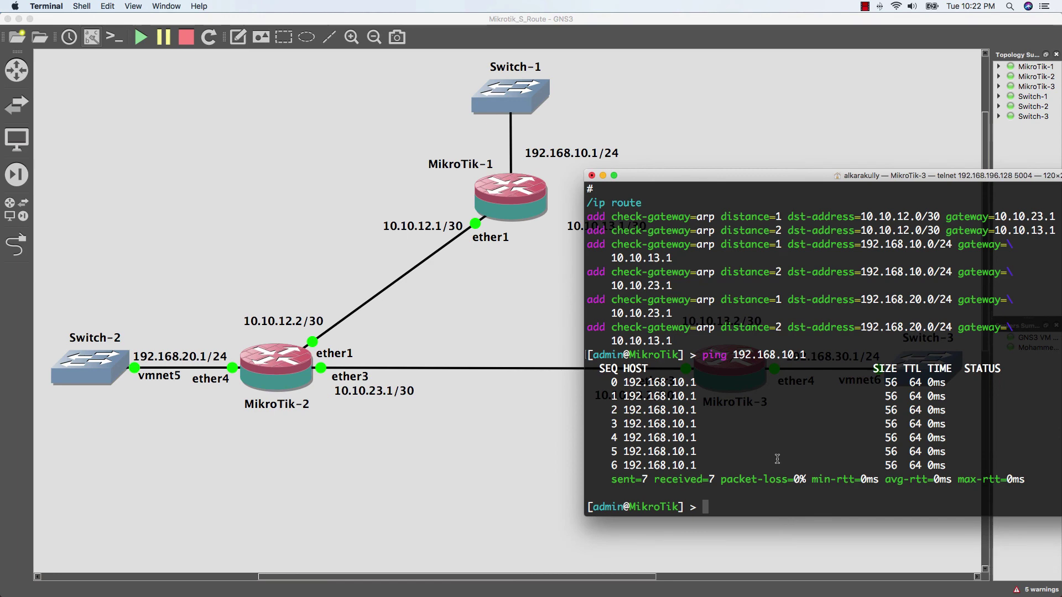
key(Up)
key(Return)
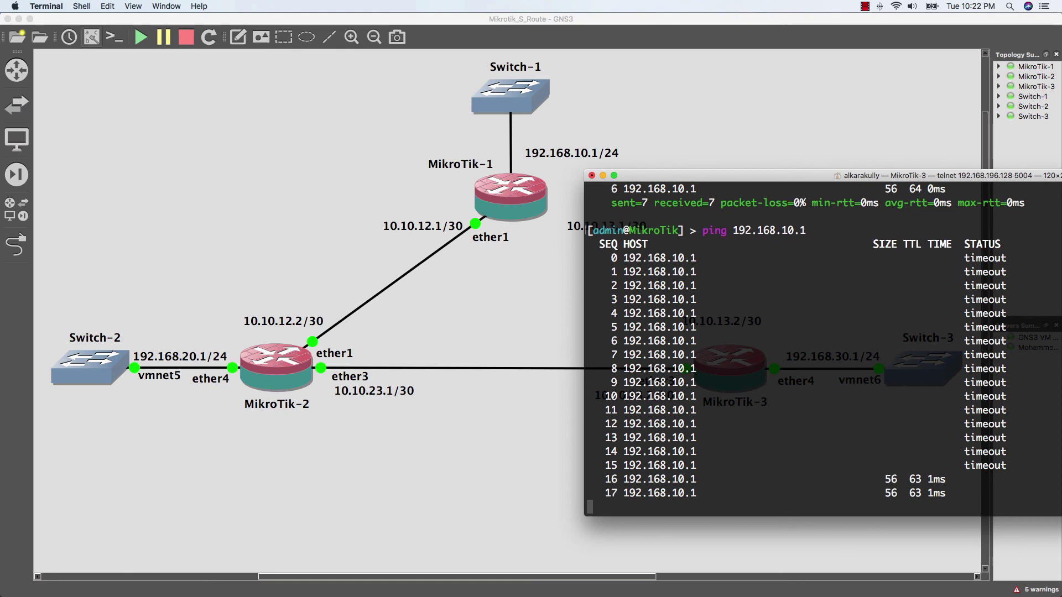
key(ctrl+c)
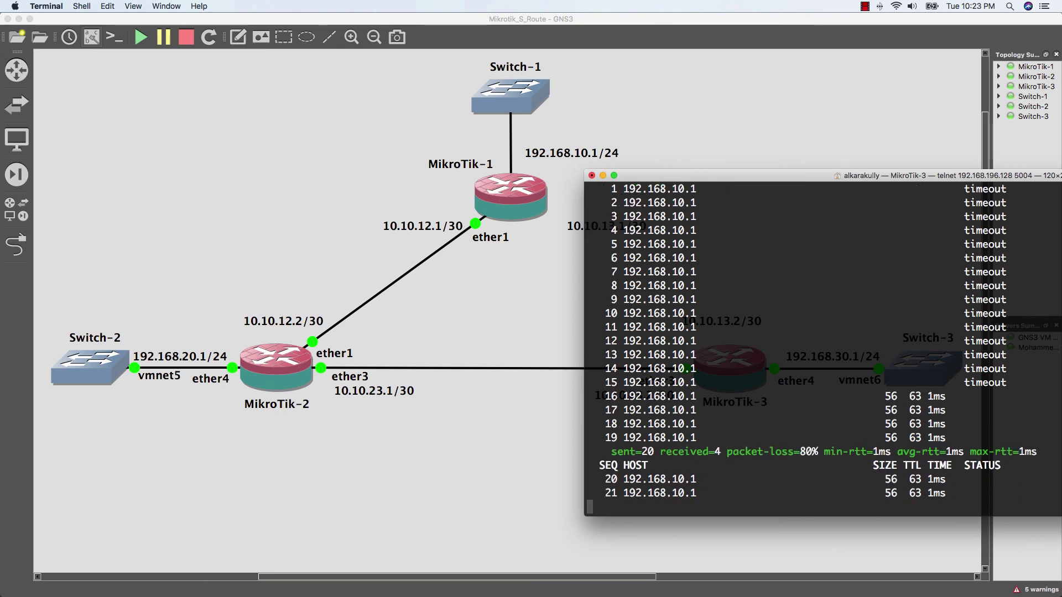
key(ctrl+c)
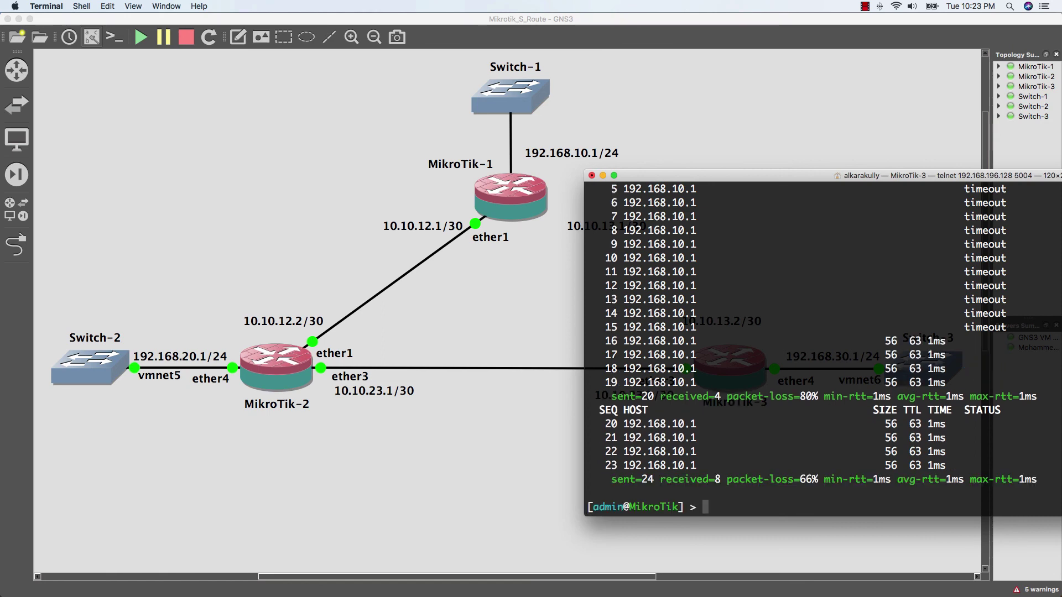
- Run a traceroute from MikroTik-3 to 192.168.10.1 to check the path over the backup route
text(tool )
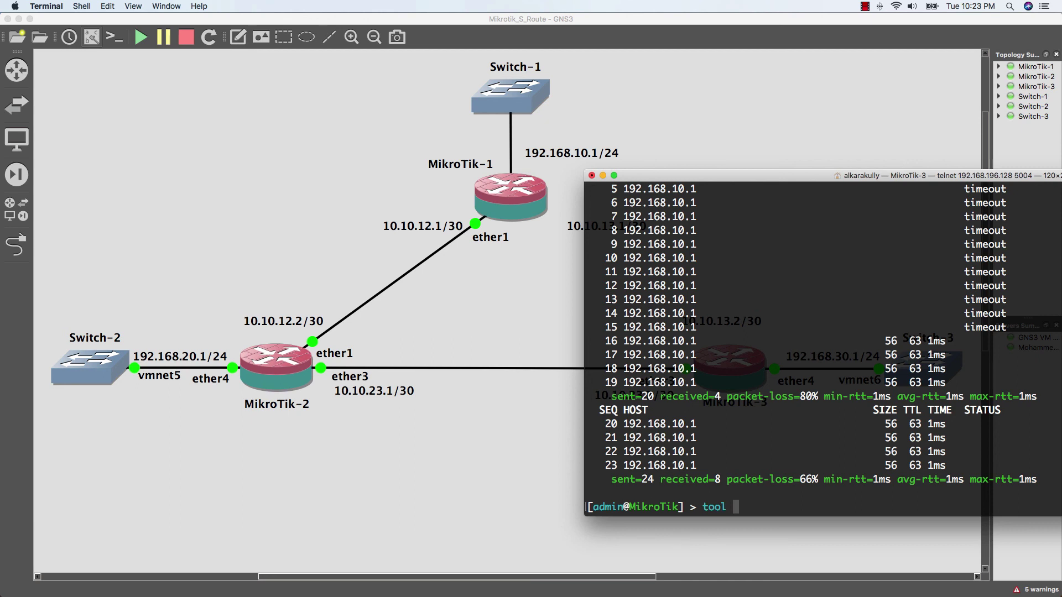
text(traceroute 192.168.10.)
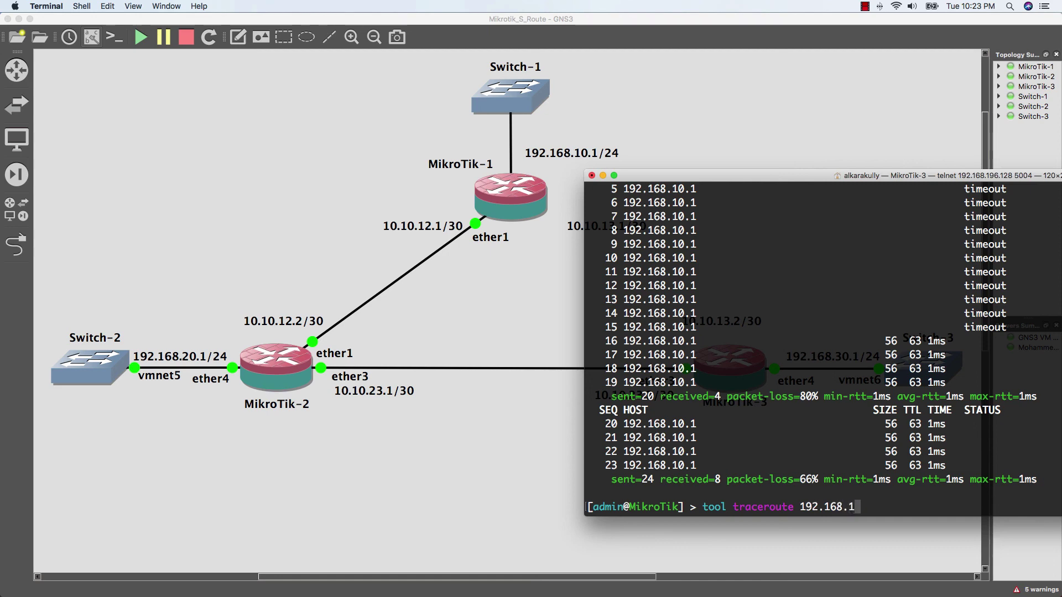
text(1)
key(Return)
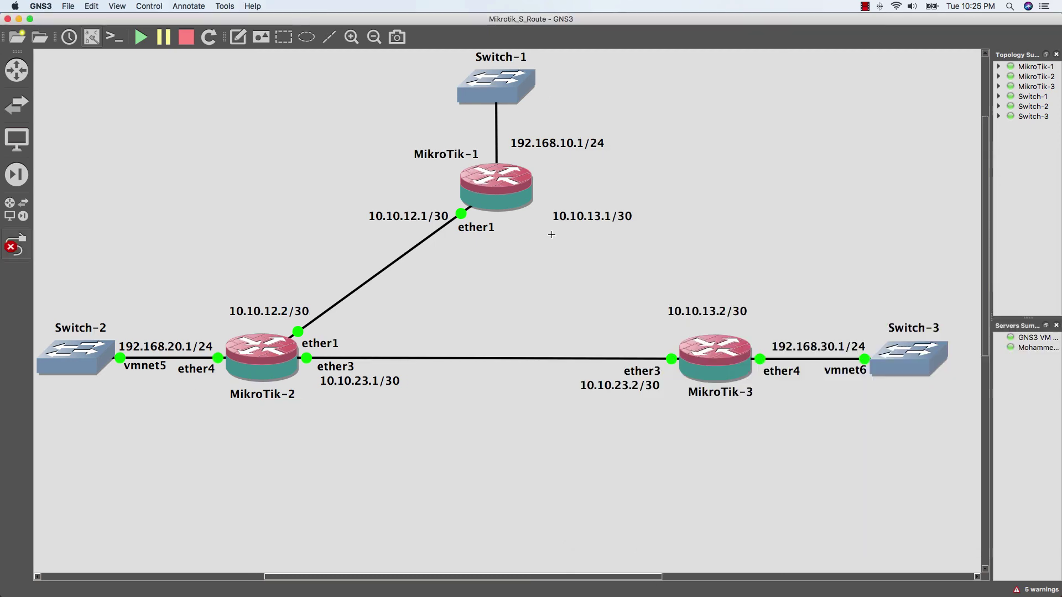
- Reconnect MikroTik-1 ether2 to MikroTik-3 ether2 with a new link in the GNS3 topology
click(508, 205)
click(541, 226)
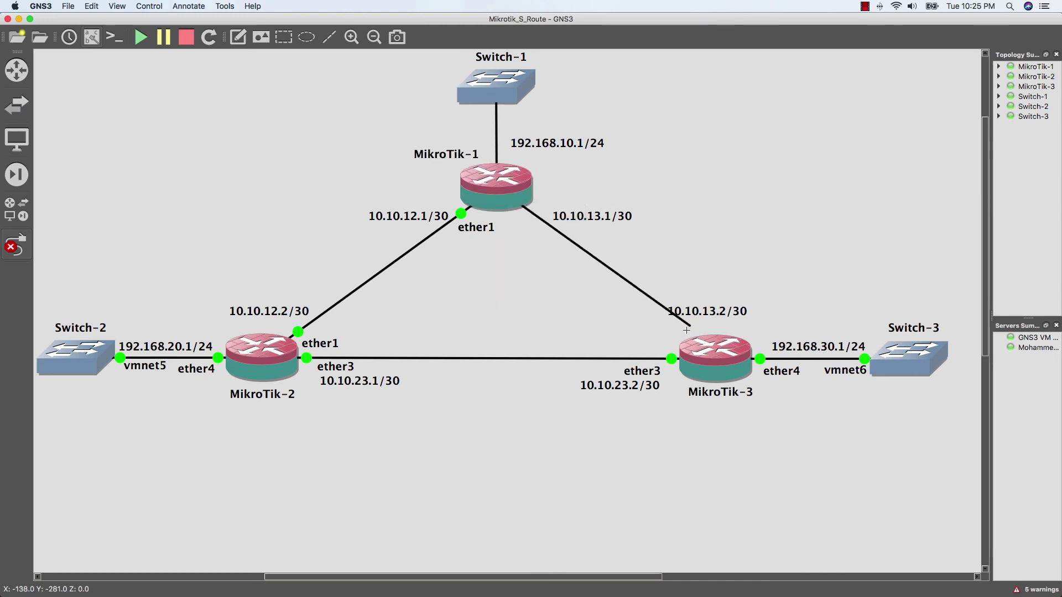
click(693, 352)
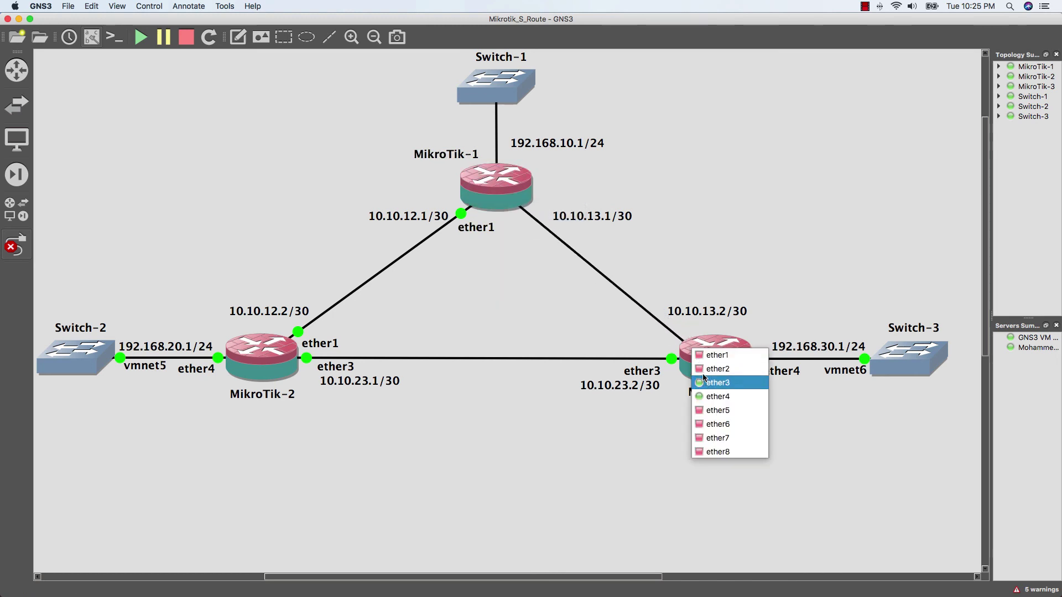
click(707, 369)
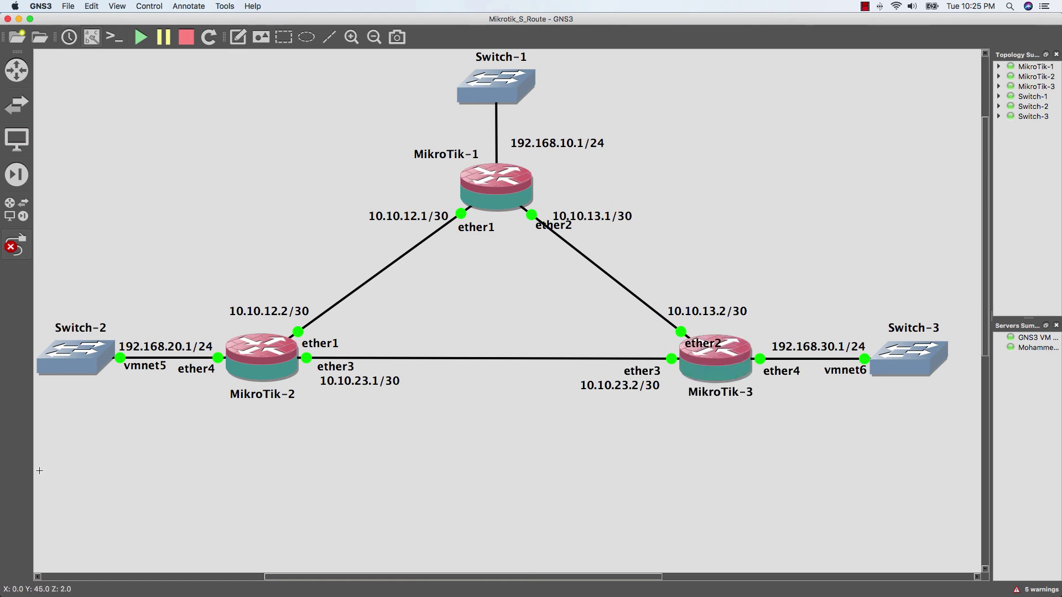
- Switch to the MikroTik-3 console in Terminal and trace the route to 192.168.10.1 over the restored link
key(super+Tab)
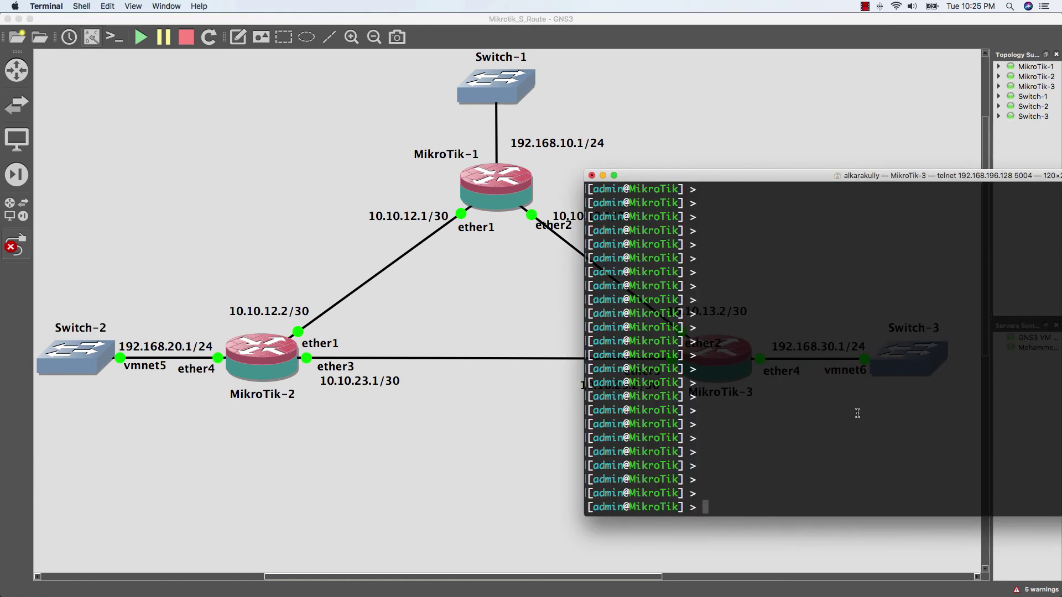
text(tool traceroute 192.168.10.1)
key(Return)
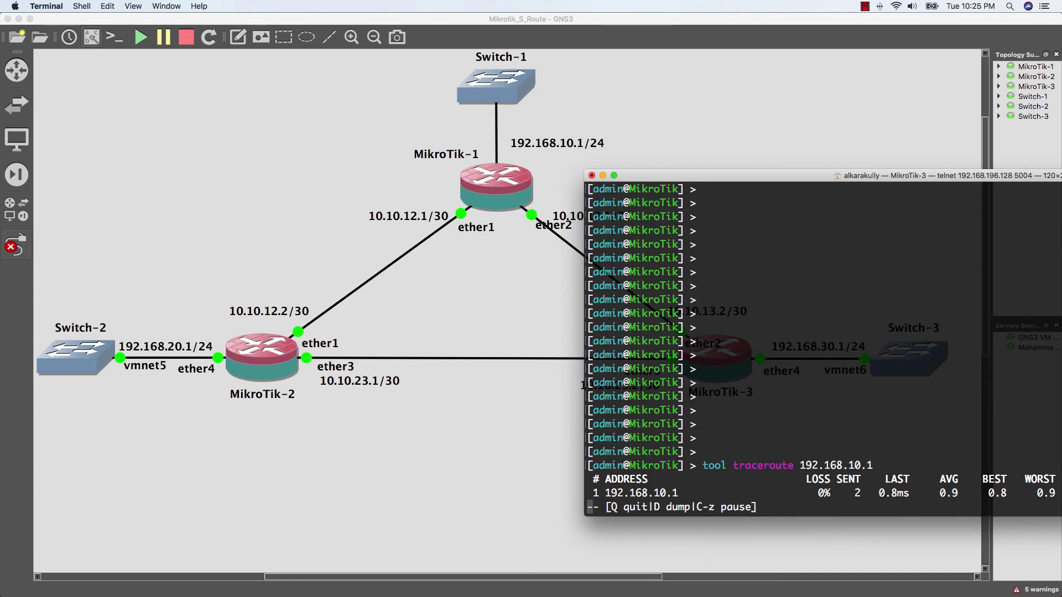